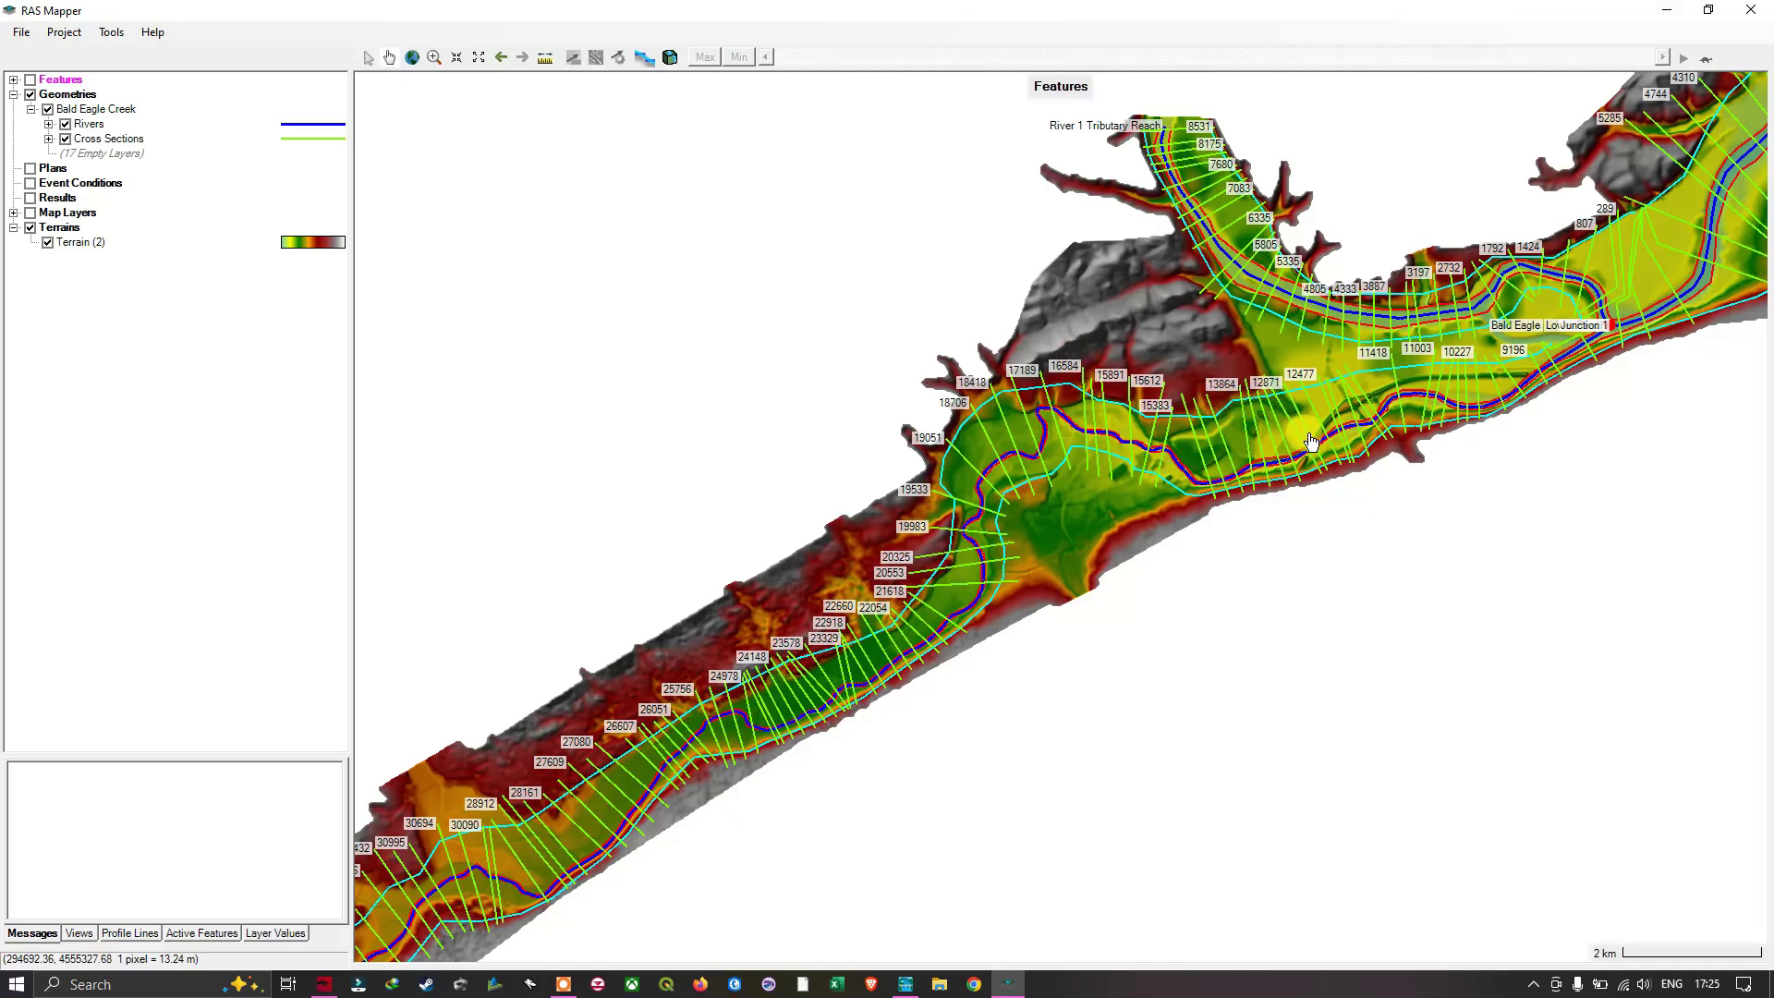
- Exit RAS Mapper and return to the main HEC-RAS window
{"action": "scroll", "coordinate": [1312, 446], "scroll_direction": "up", "scroll_amount": 2}
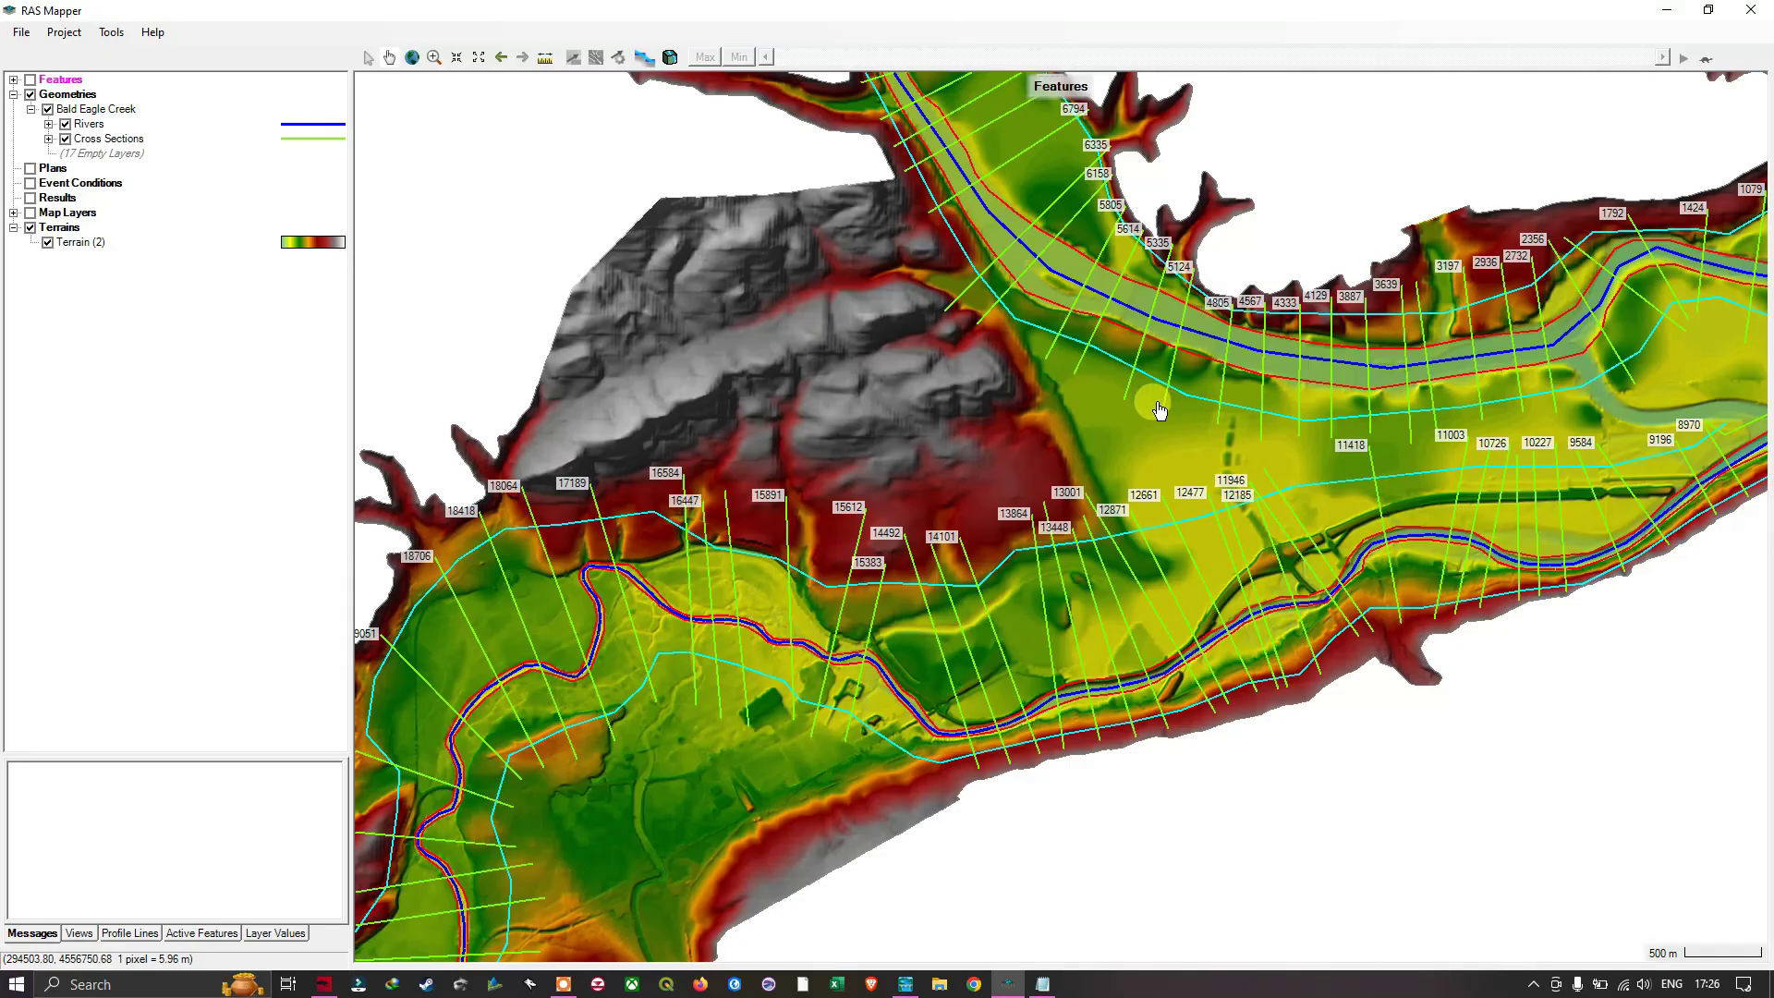
{"action": "left_click", "coordinate": [22, 34]}
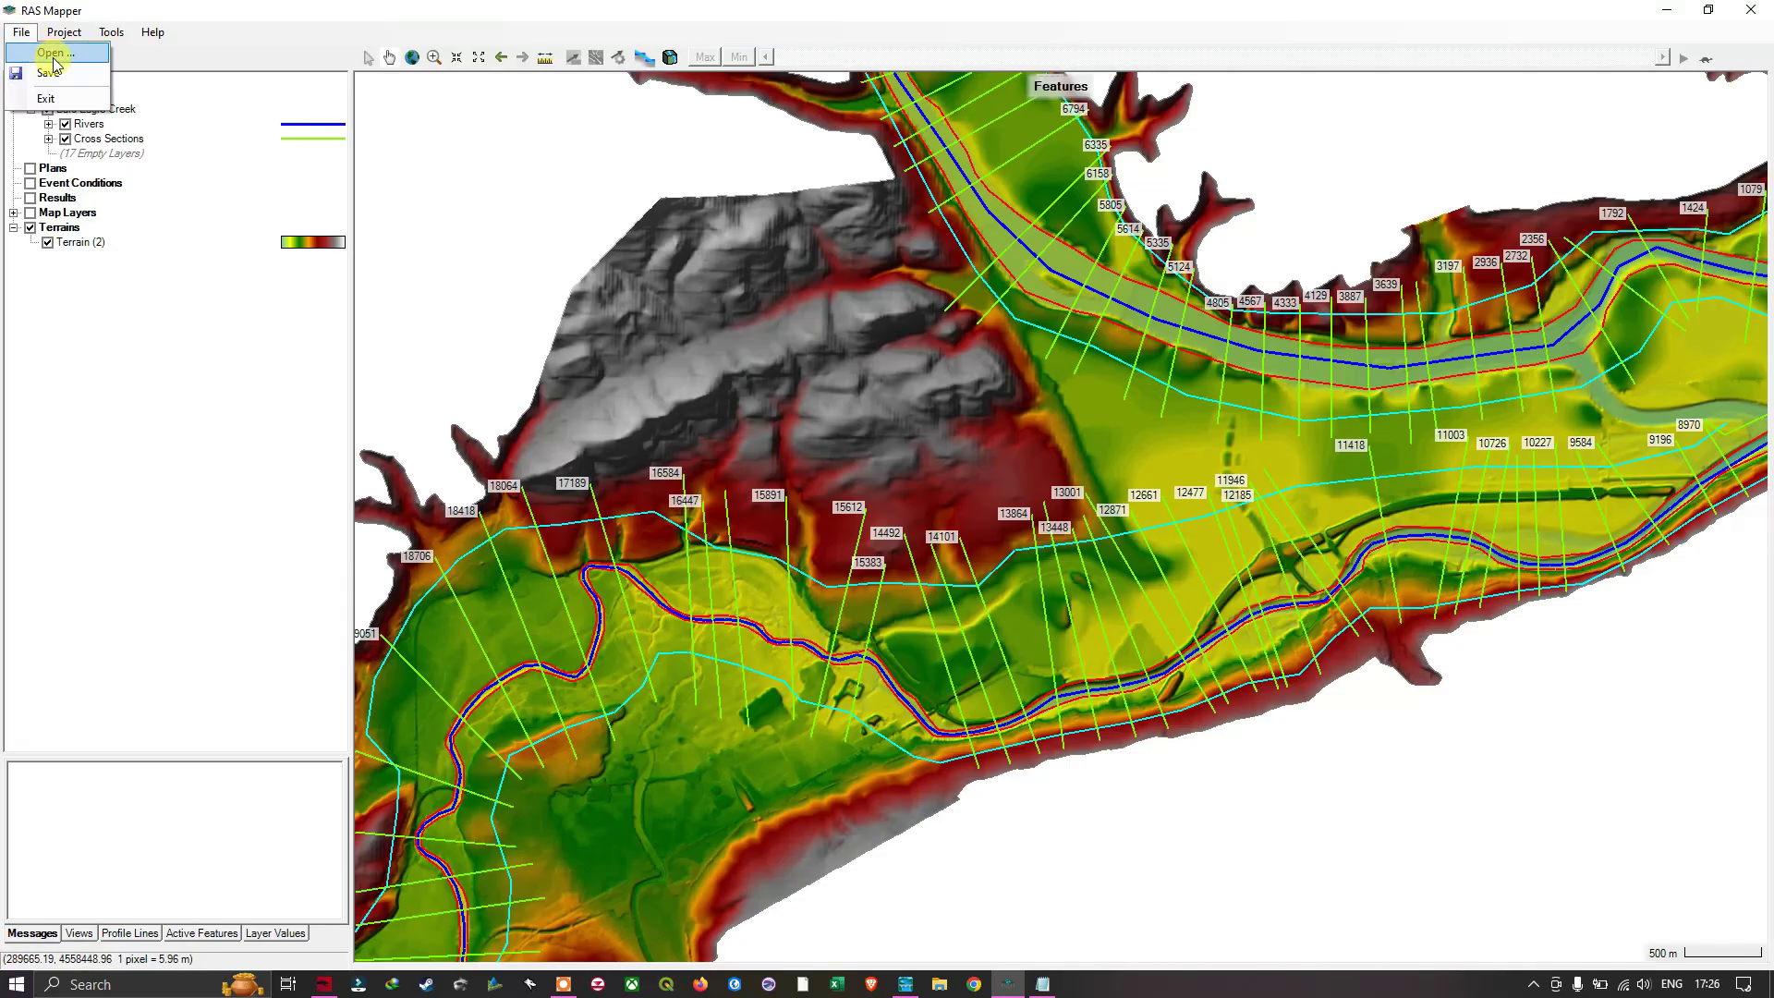
{"action": "left_click", "coordinate": [23, 35]}
{"action": "left_click", "coordinate": [24, 36]}
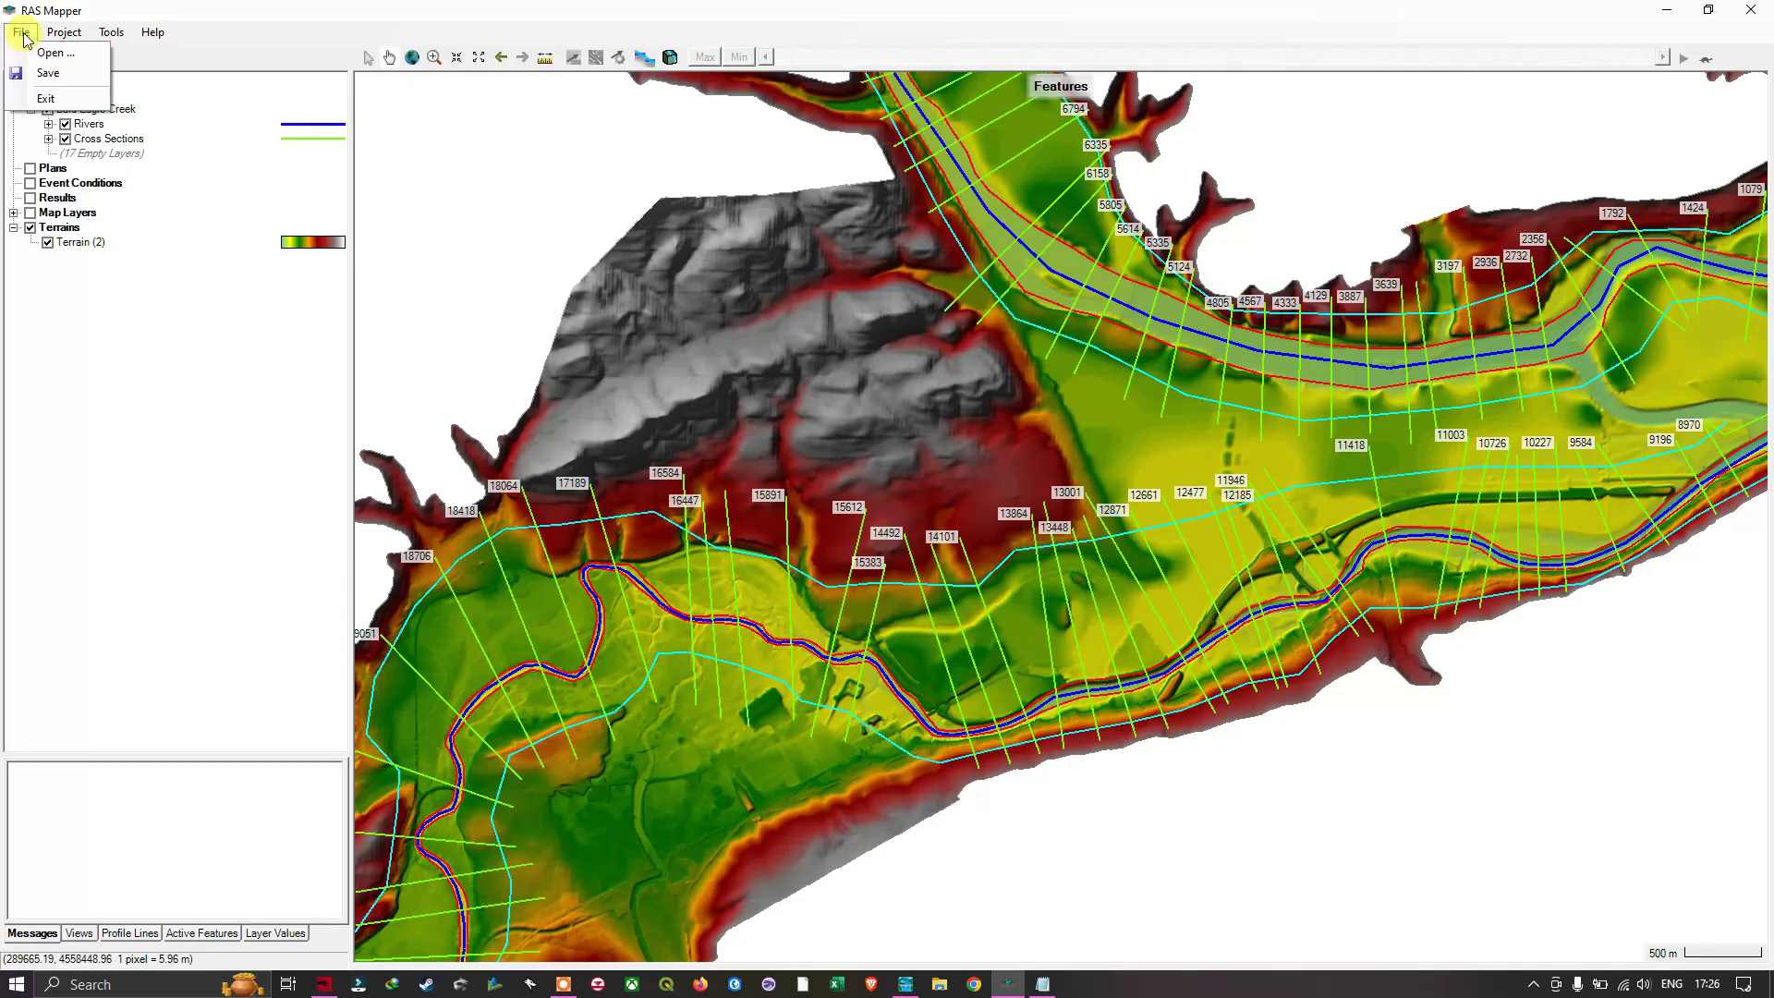
{"action": "left_click", "coordinate": [46, 99]}
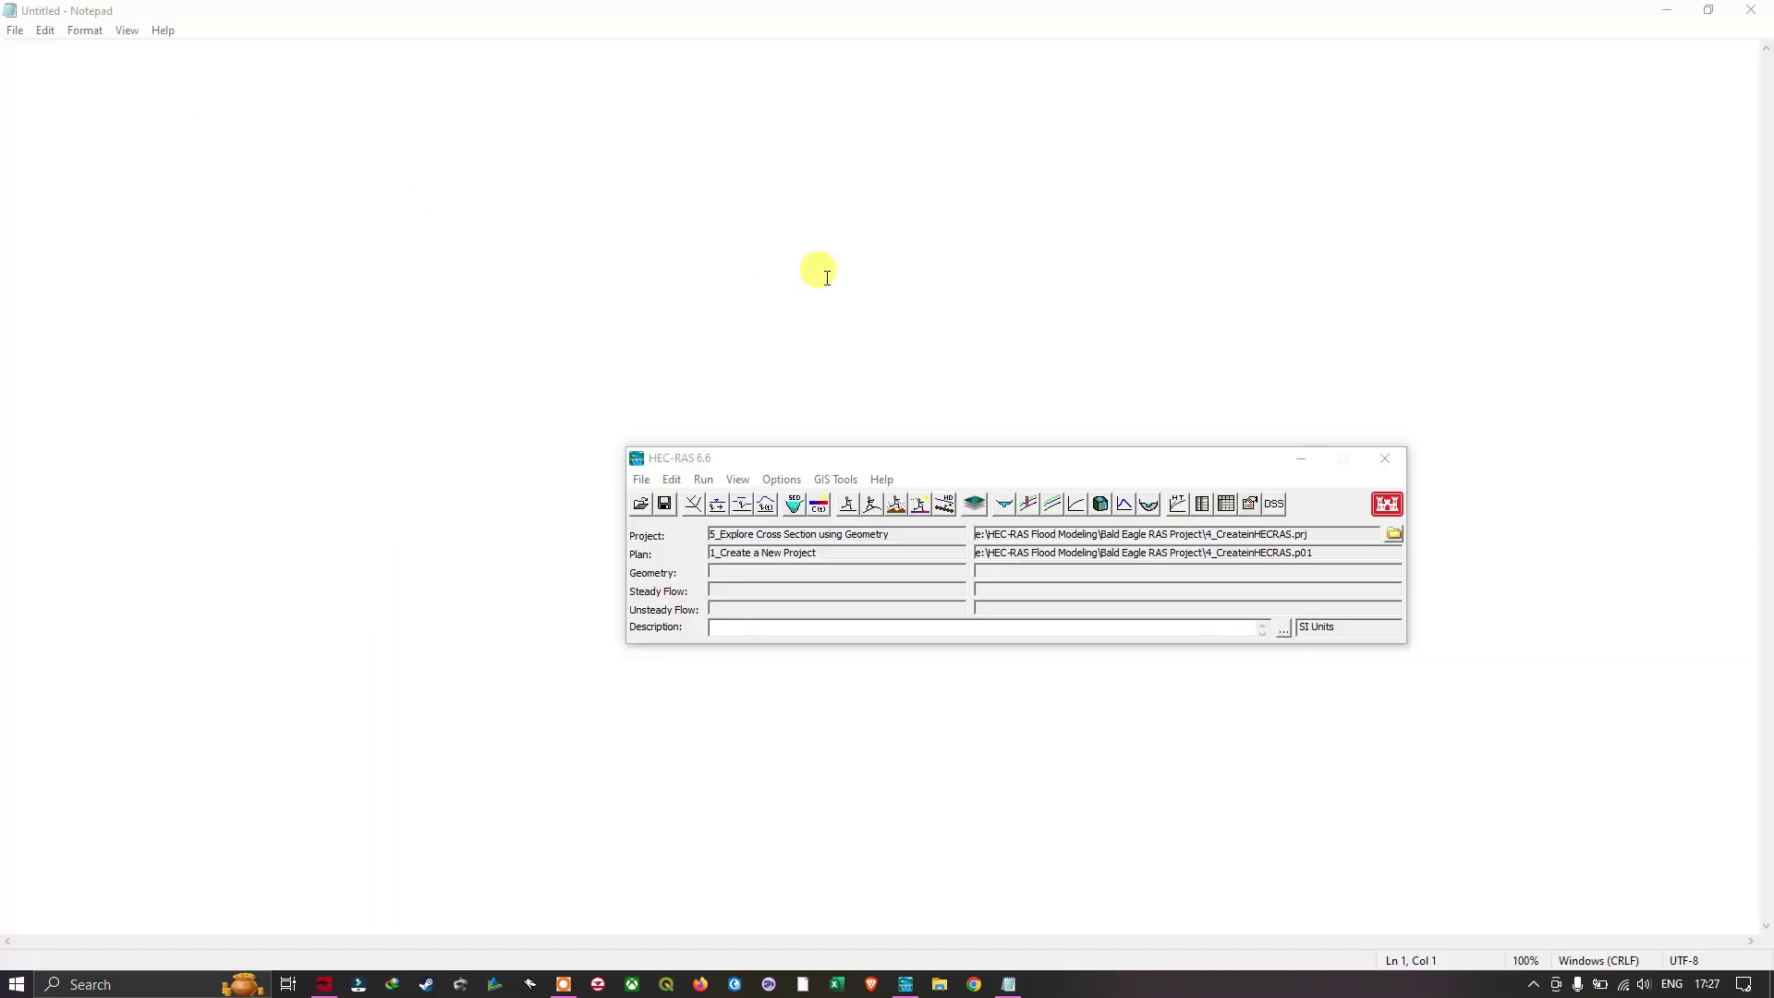
- Open the Geometric Data editor from the main HEC-RAS window and maximize it
{"action": "left_click_drag", "start_coordinate": [1022, 459], "coordinate": [986, 393]}
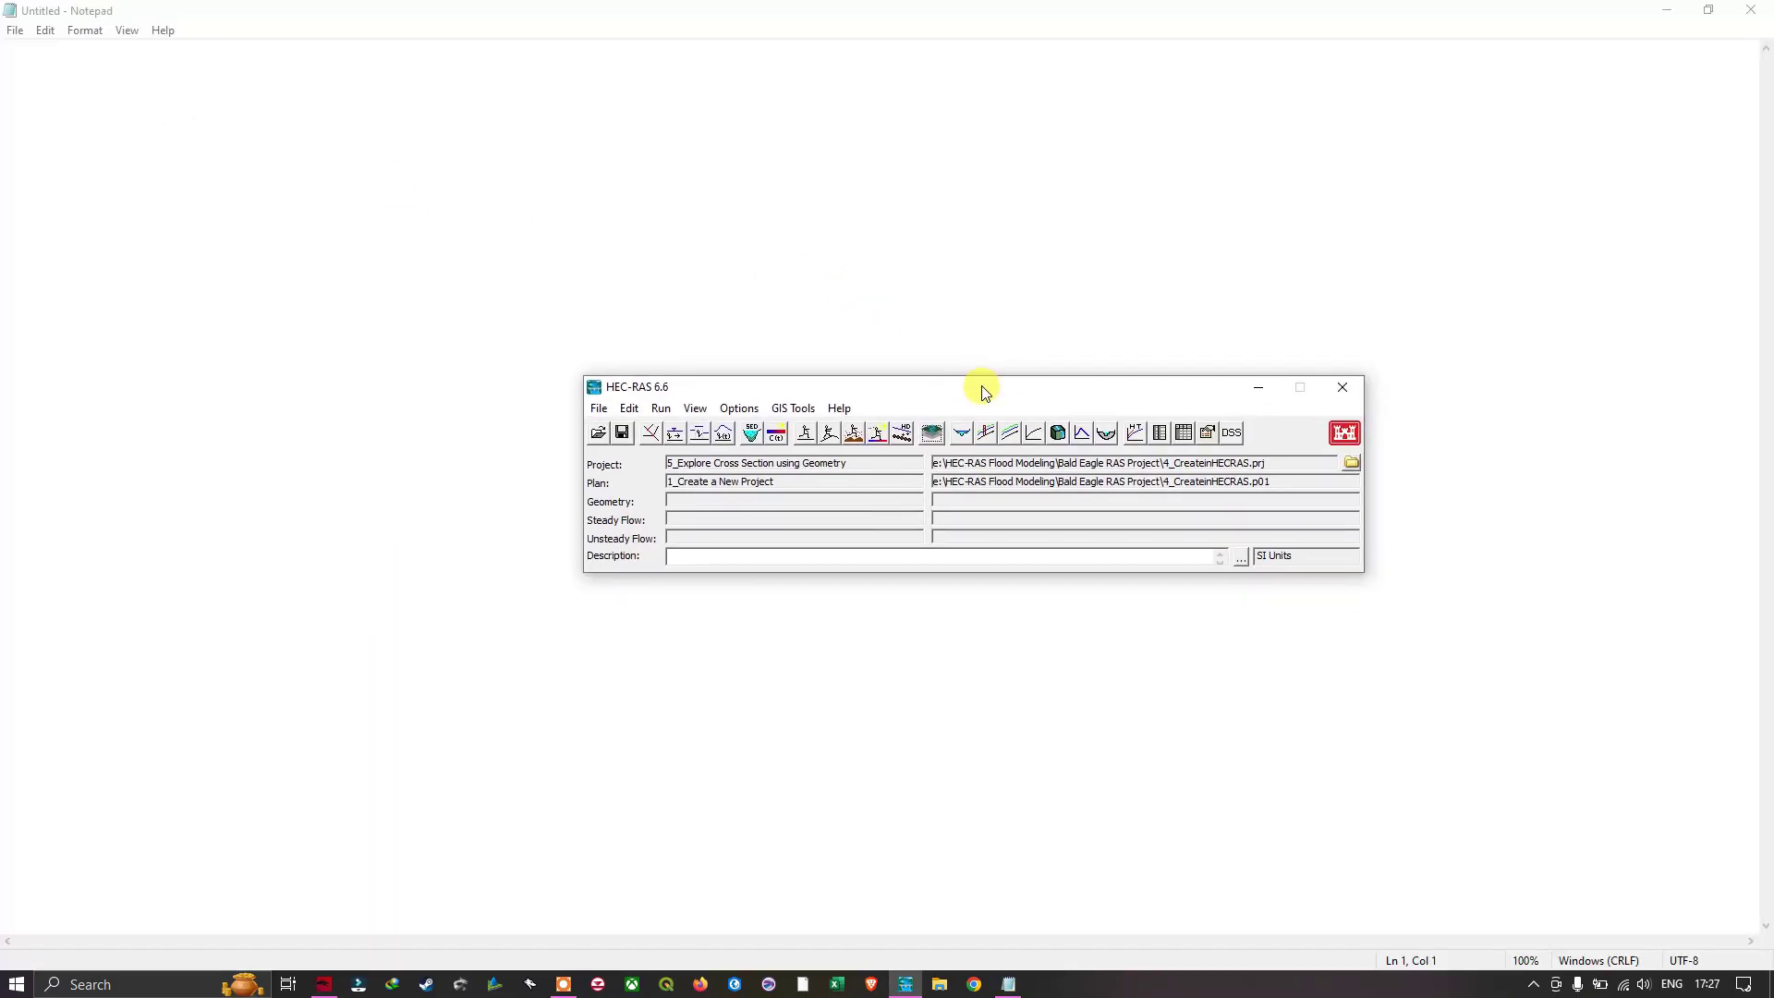
{"action": "left_click", "coordinate": [651, 434]}
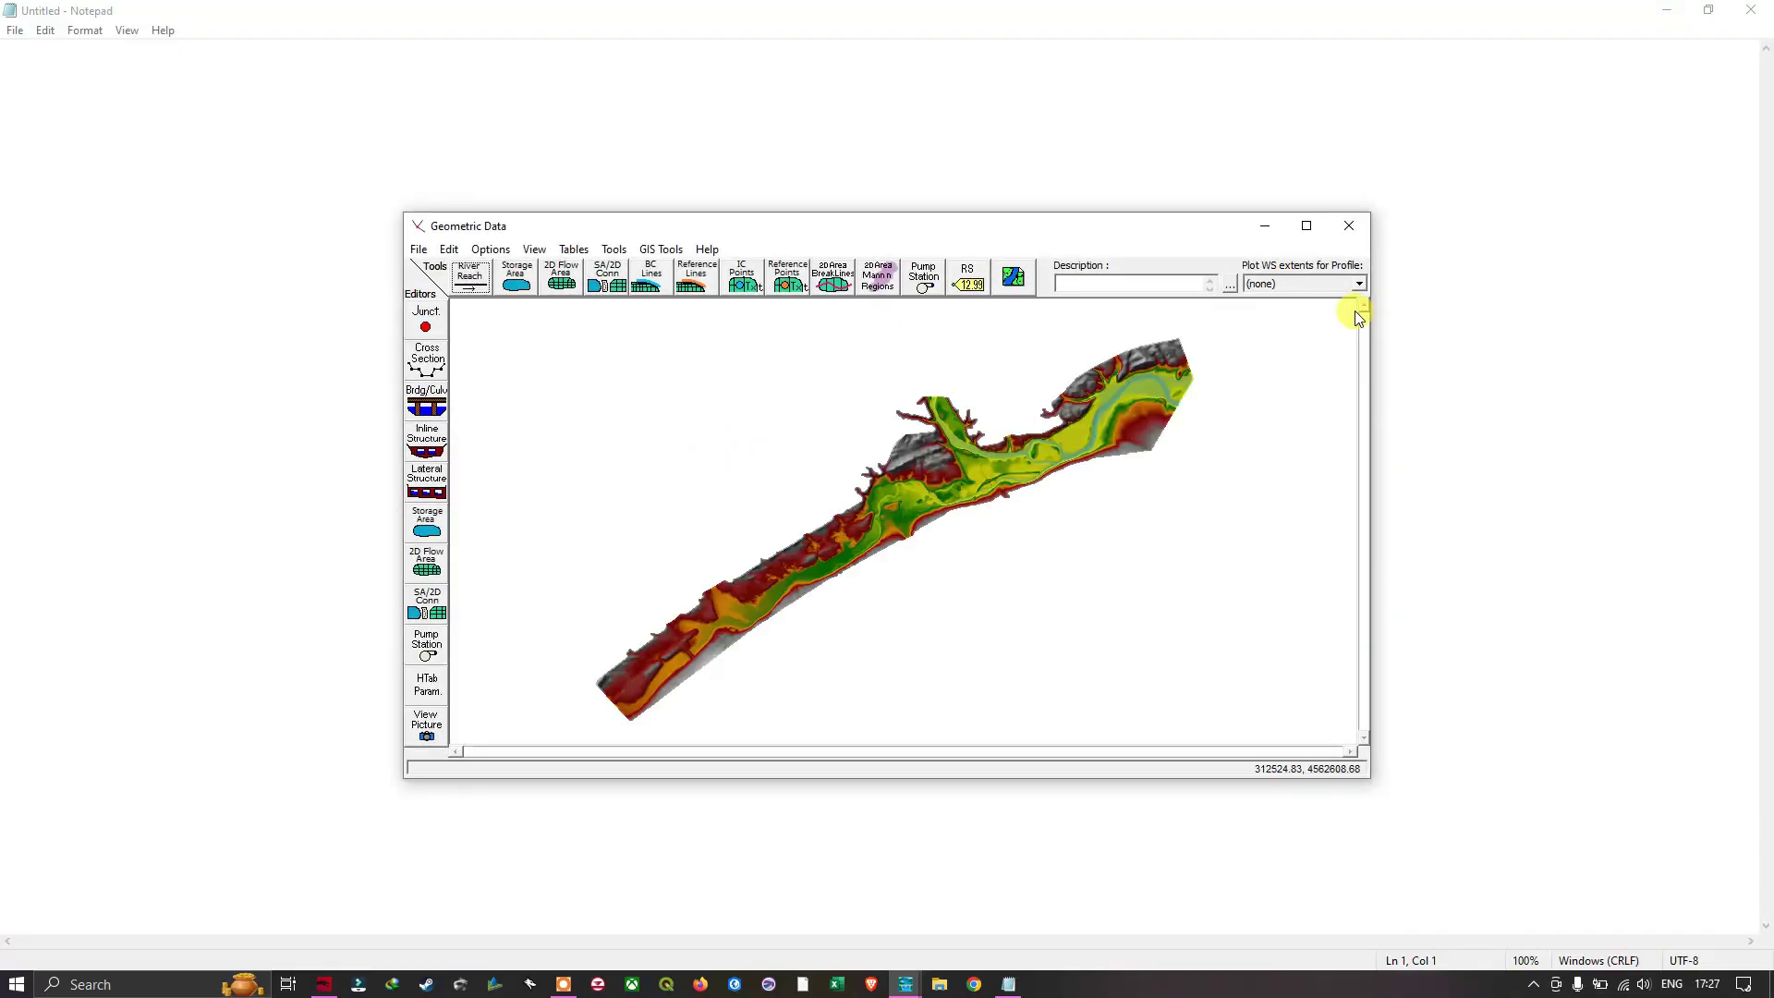
{"action": "left_click", "coordinate": [1307, 226]}
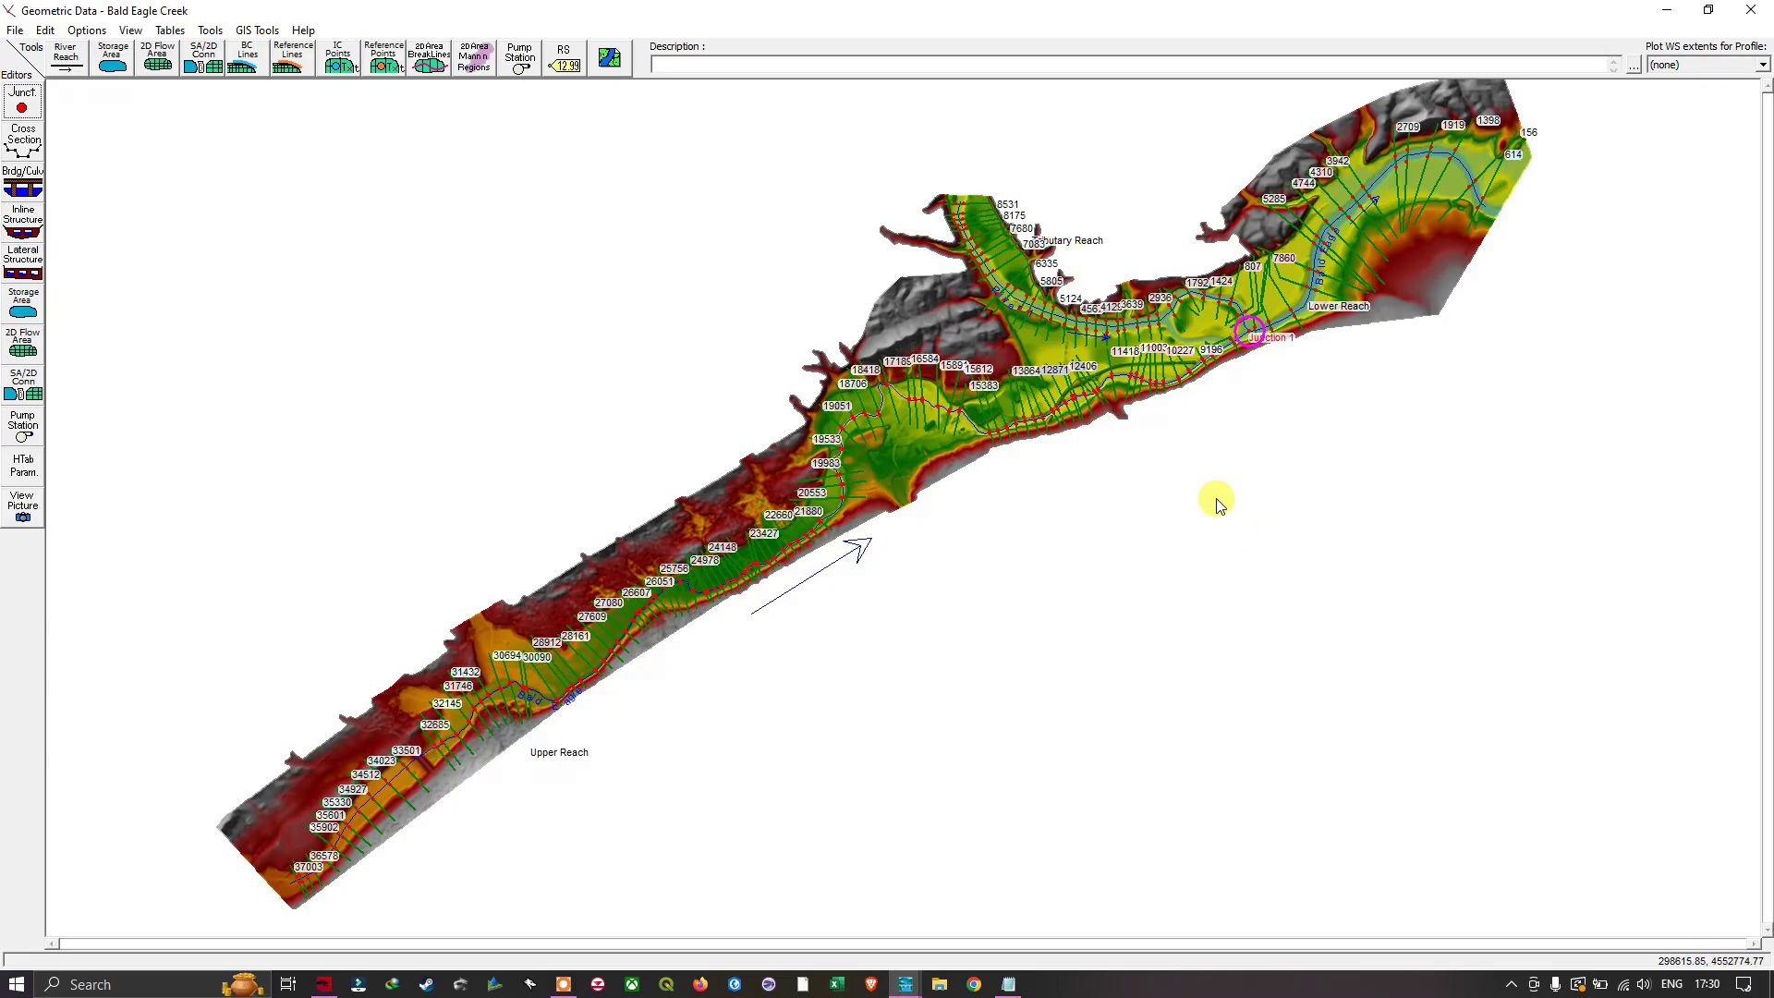
- Load the Bald Eagle Creek geometry file 4_CreateinHECRAS.g01 into the geometry editor
{"action": "right_click", "coordinate": [1149, 421]}
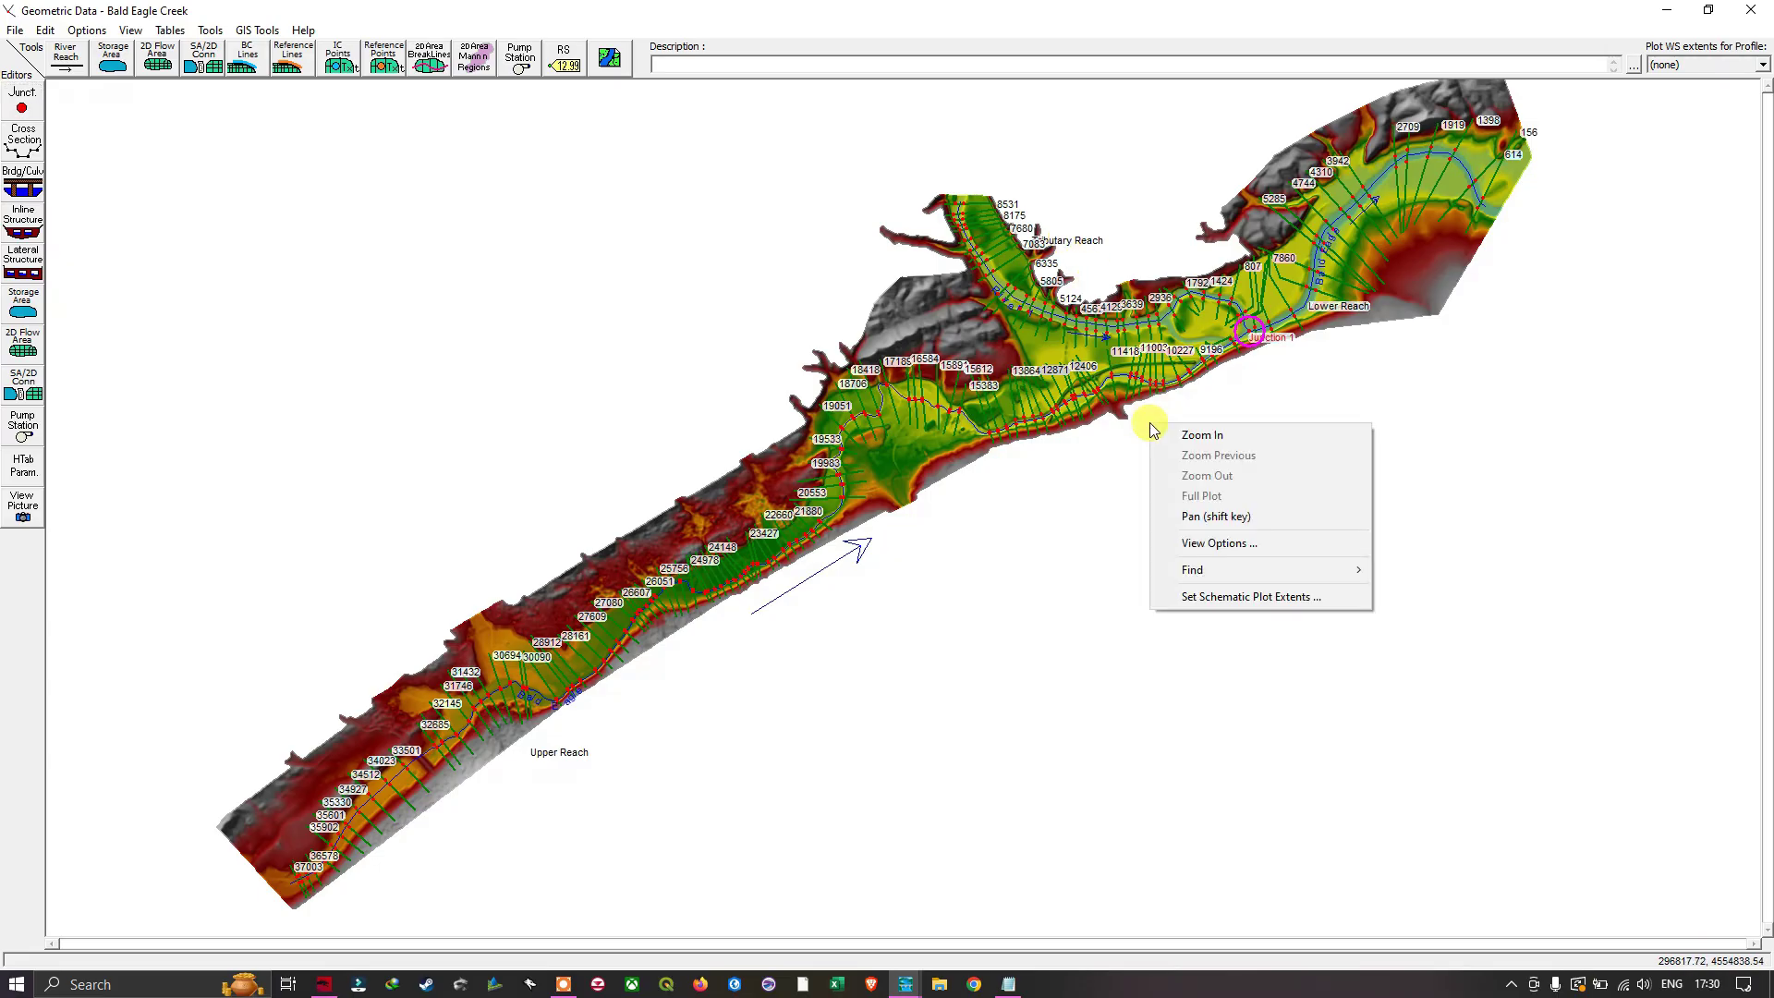
{"action": "left_click", "coordinate": [1102, 471]}
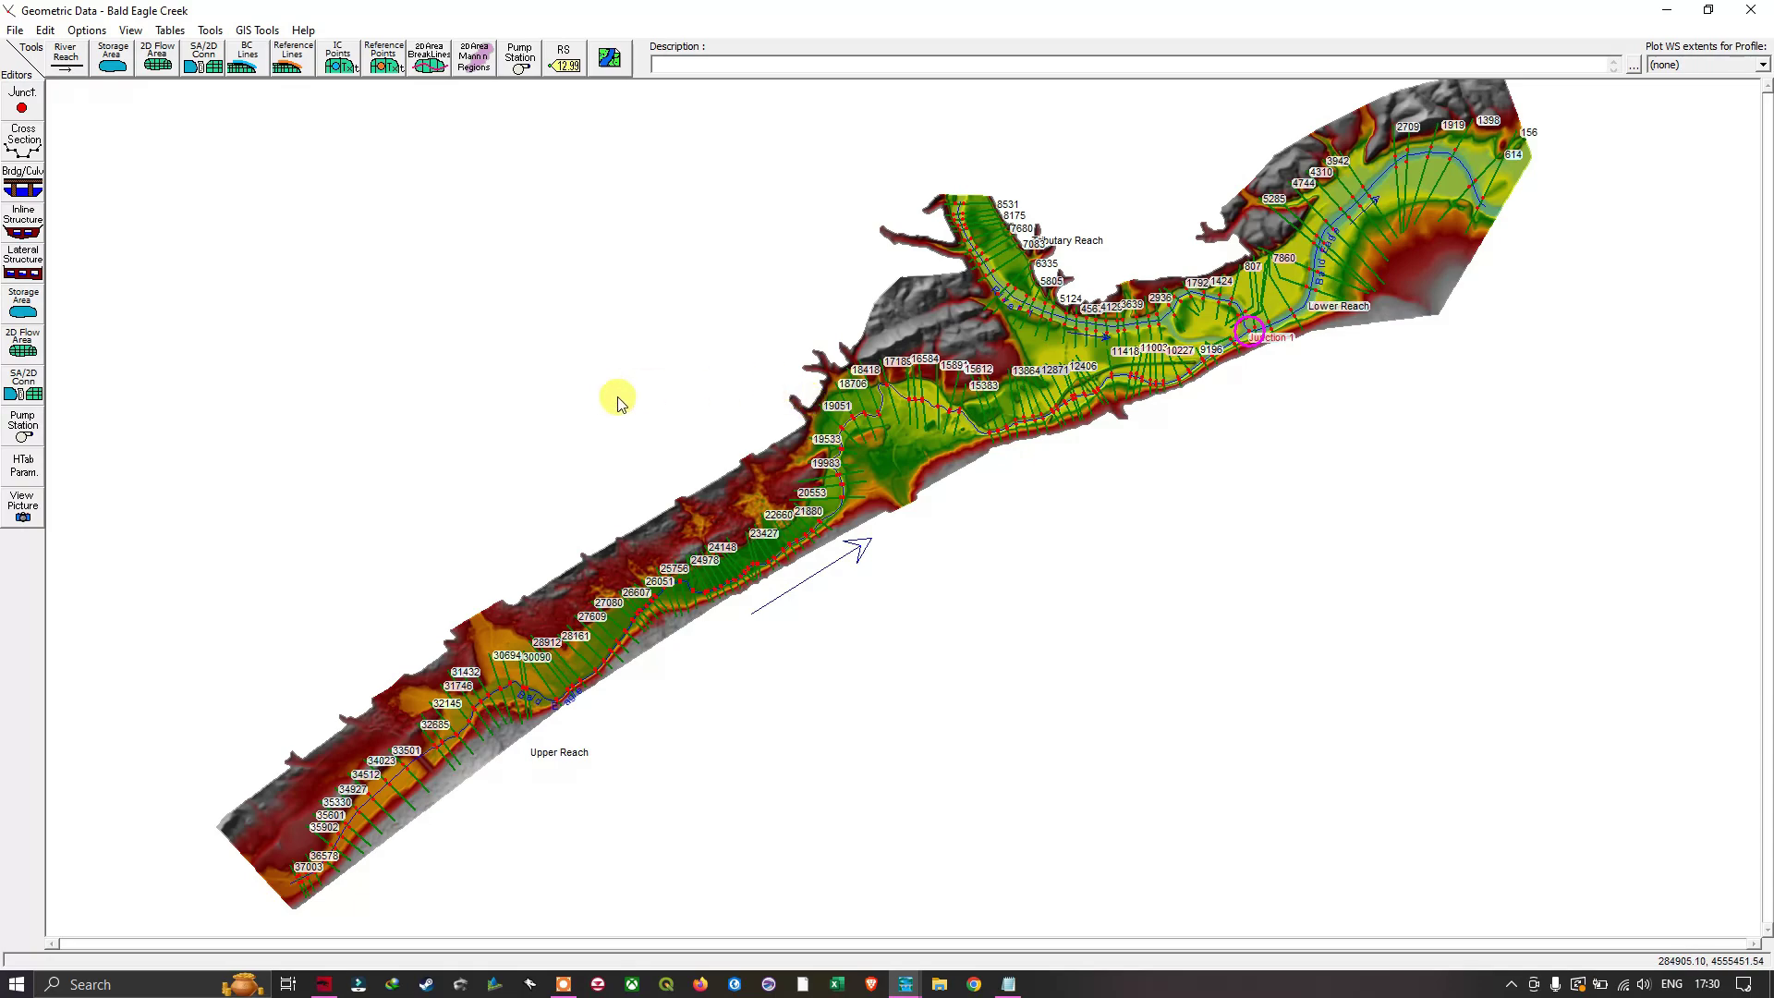
{"action": "left_click", "coordinate": [16, 32]}
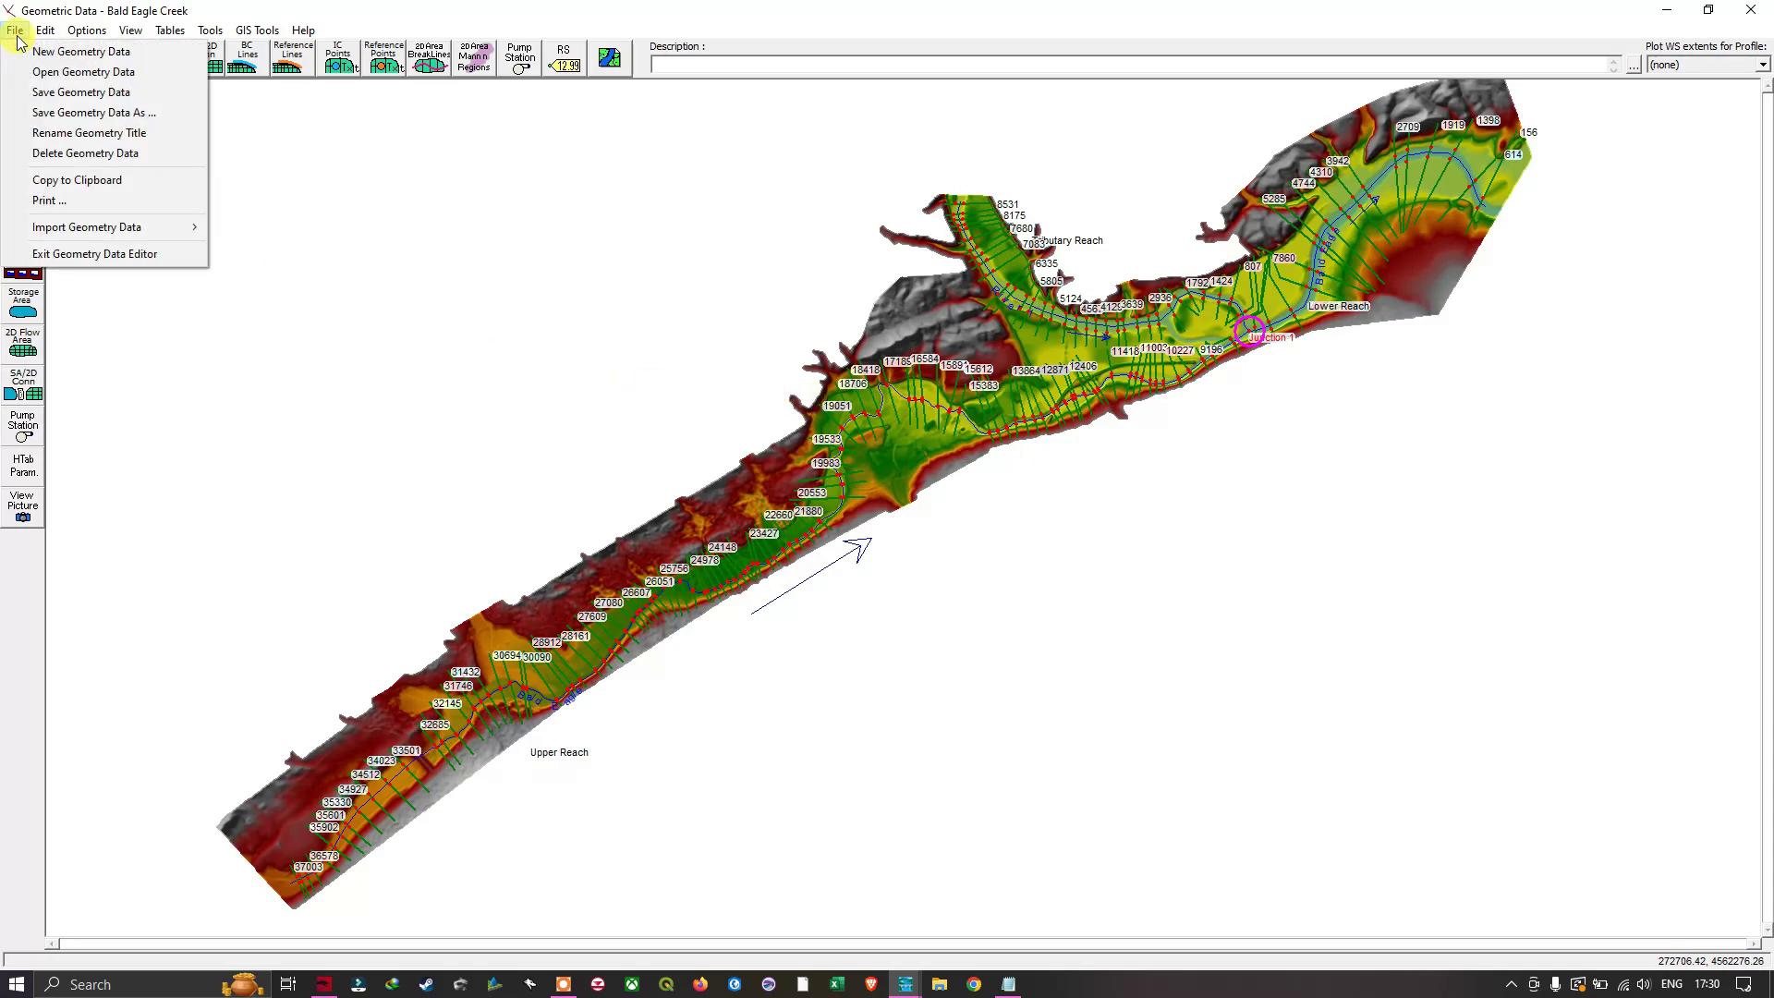
{"action": "left_click", "coordinate": [102, 74]}
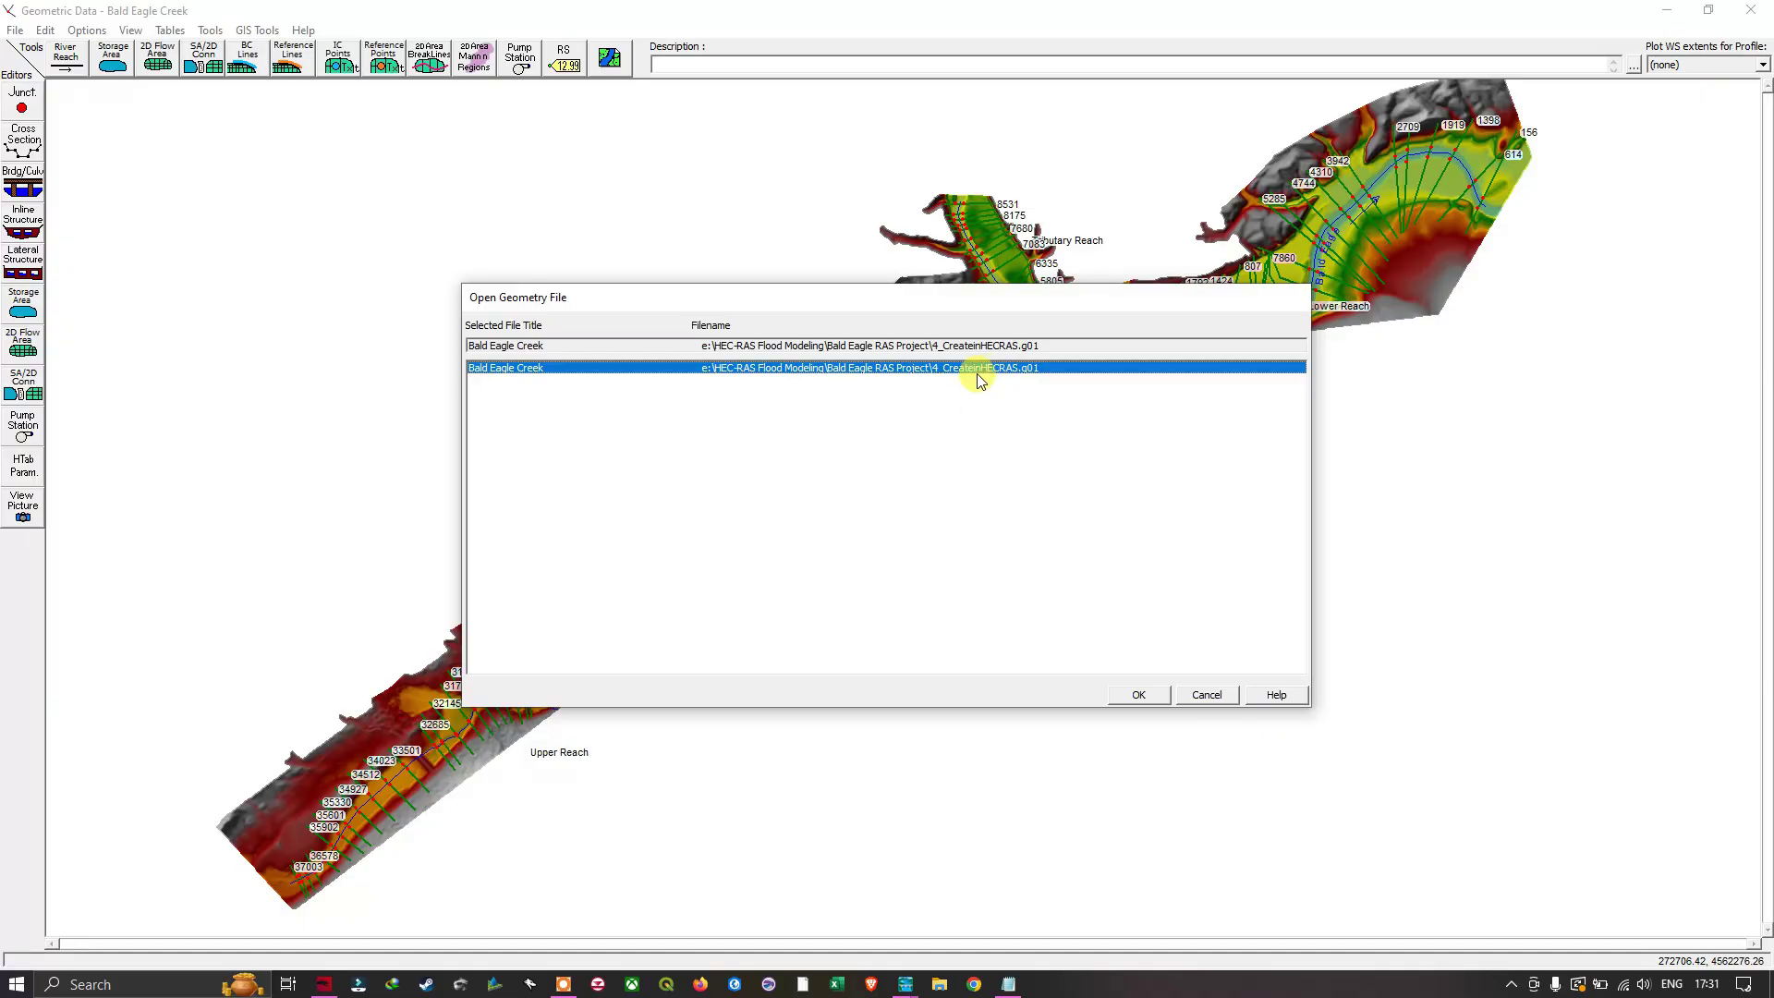
{"action": "left_click", "coordinate": [1144, 694]}
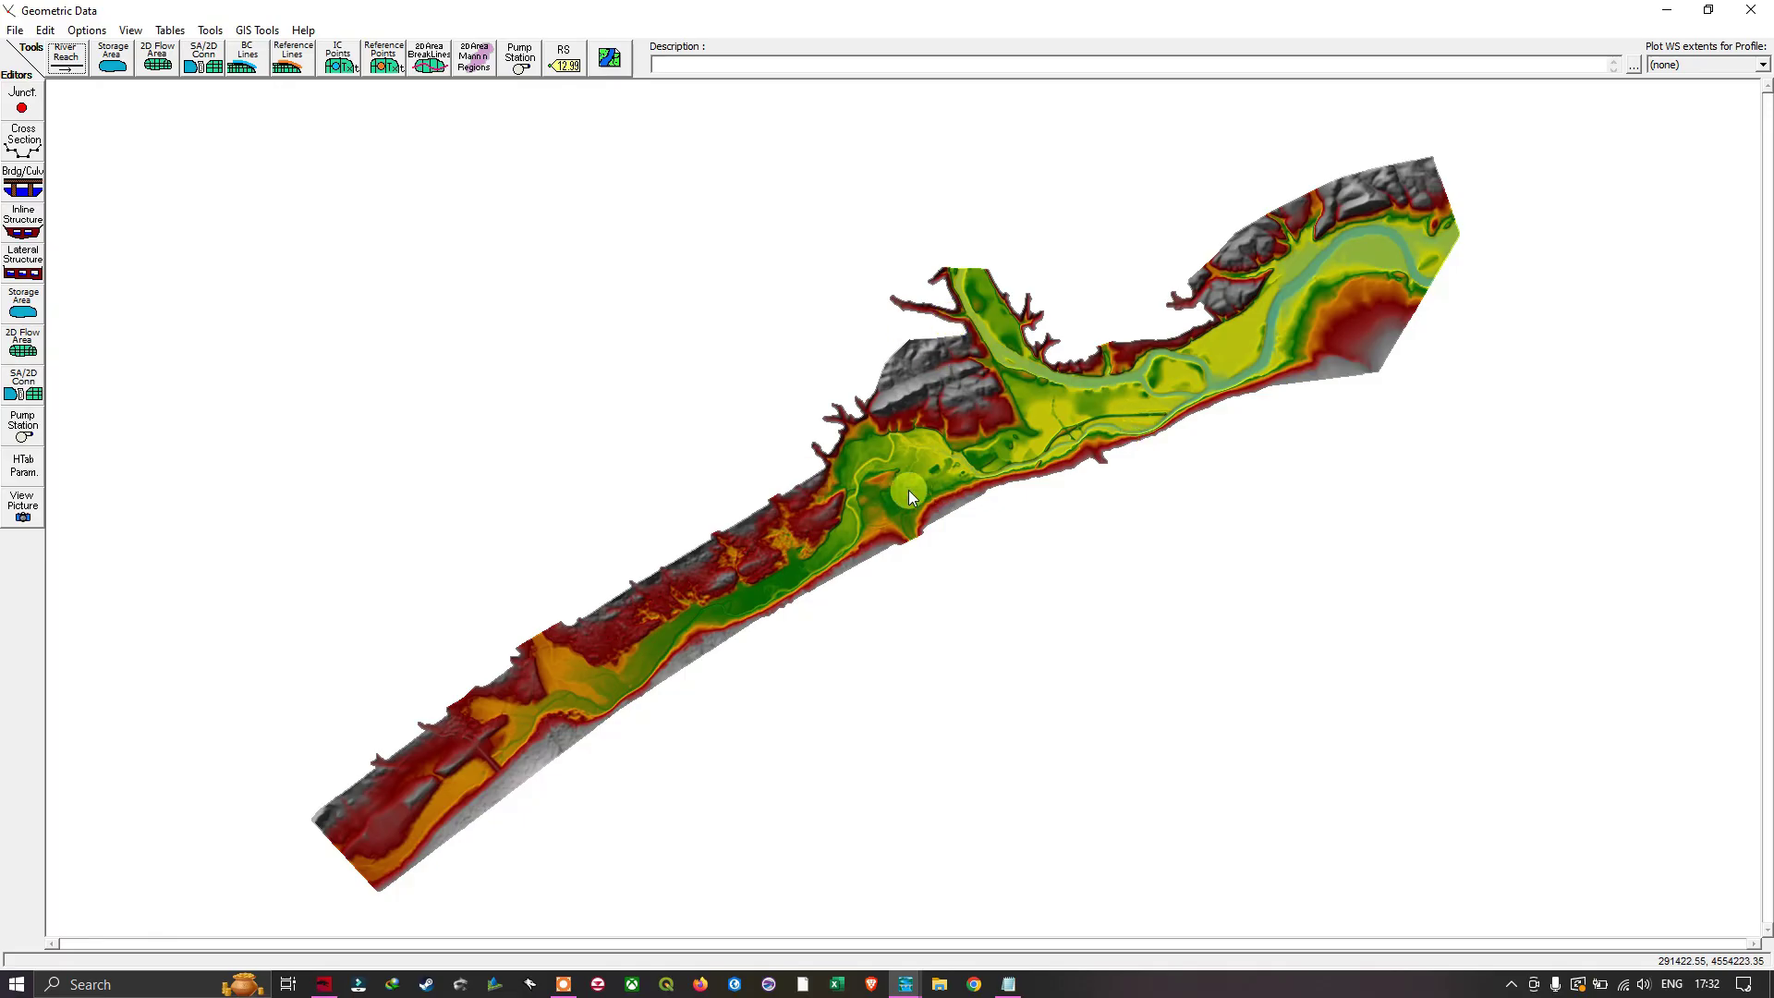
- Switch the terrain plot off and back on in the schematic's background layers
{"action": "left_click", "coordinate": [617, 67]}
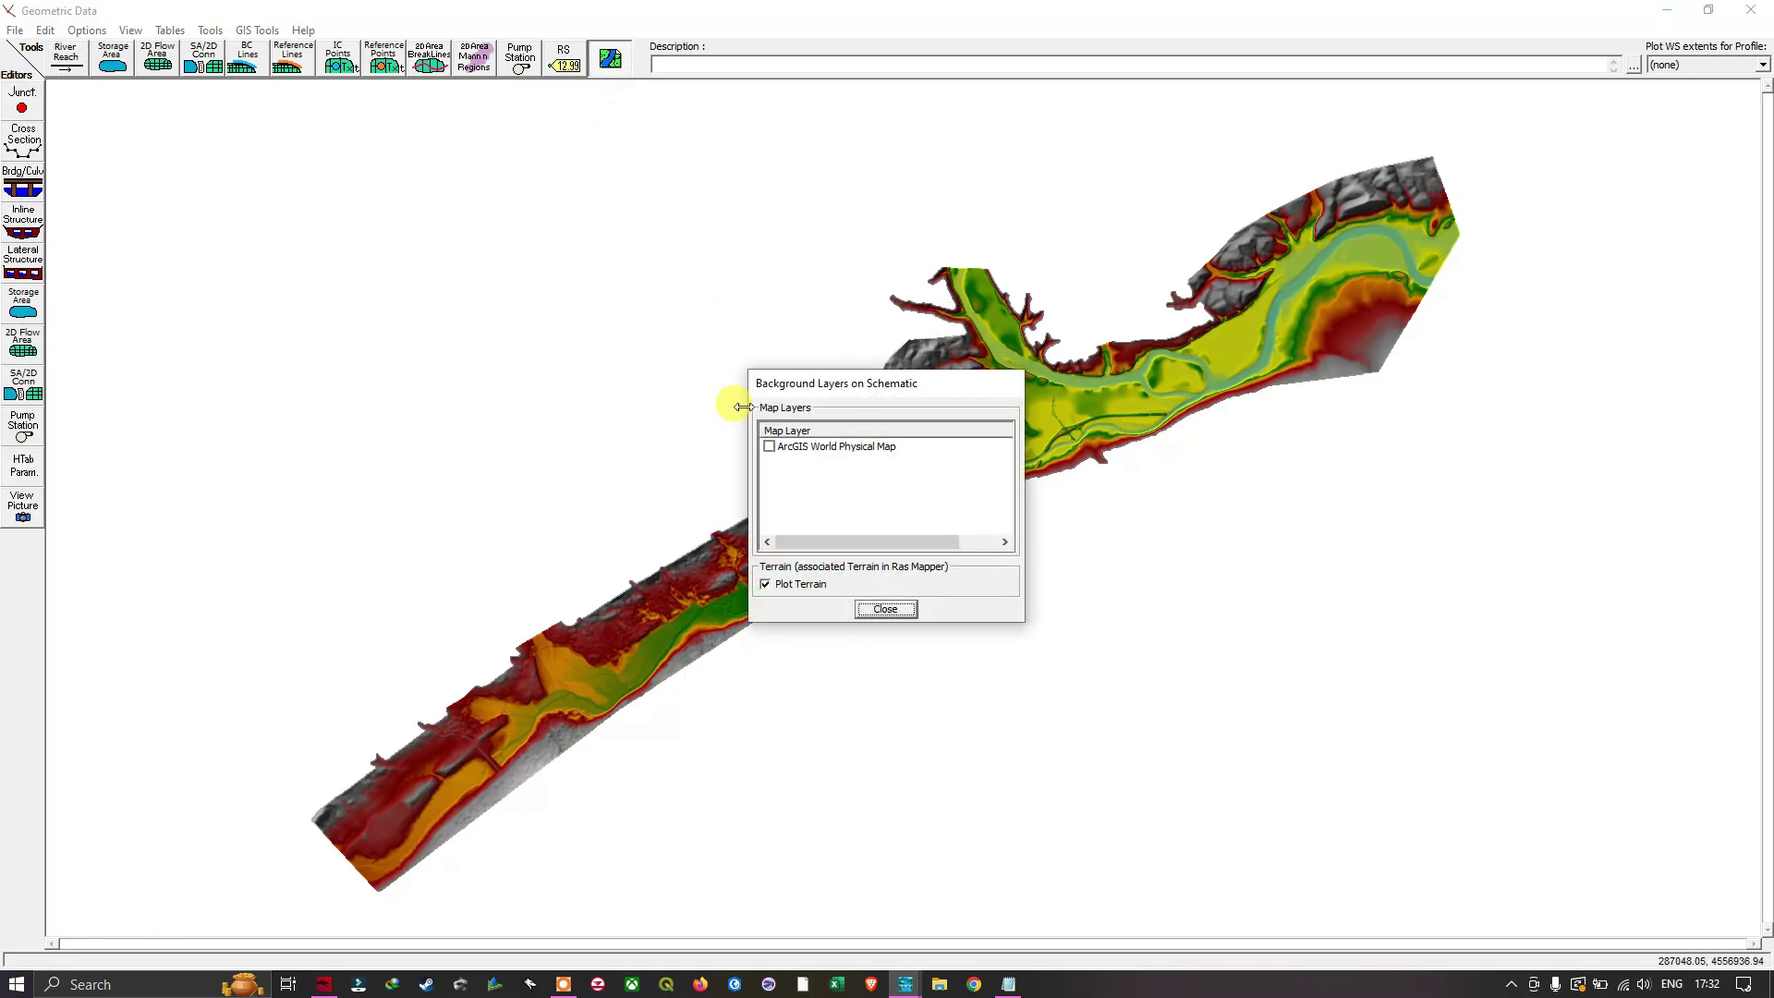
{"action": "left_click", "coordinate": [764, 585]}
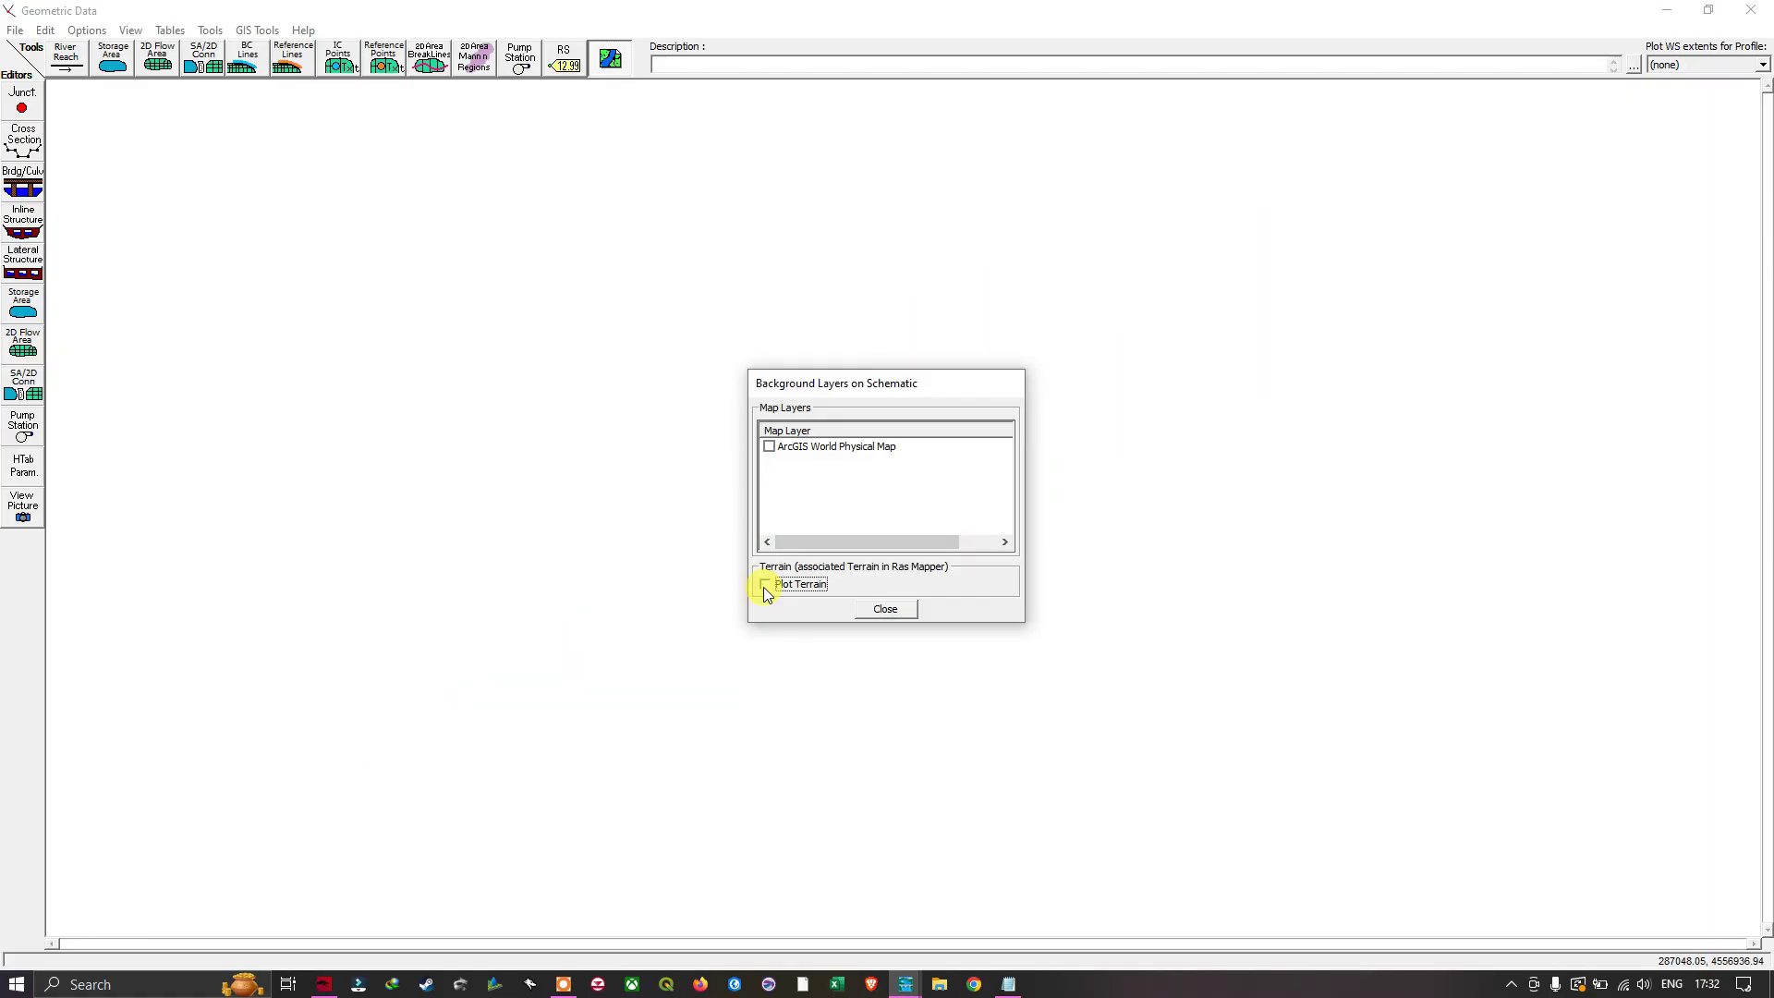
{"action": "left_click", "coordinate": [764, 585]}
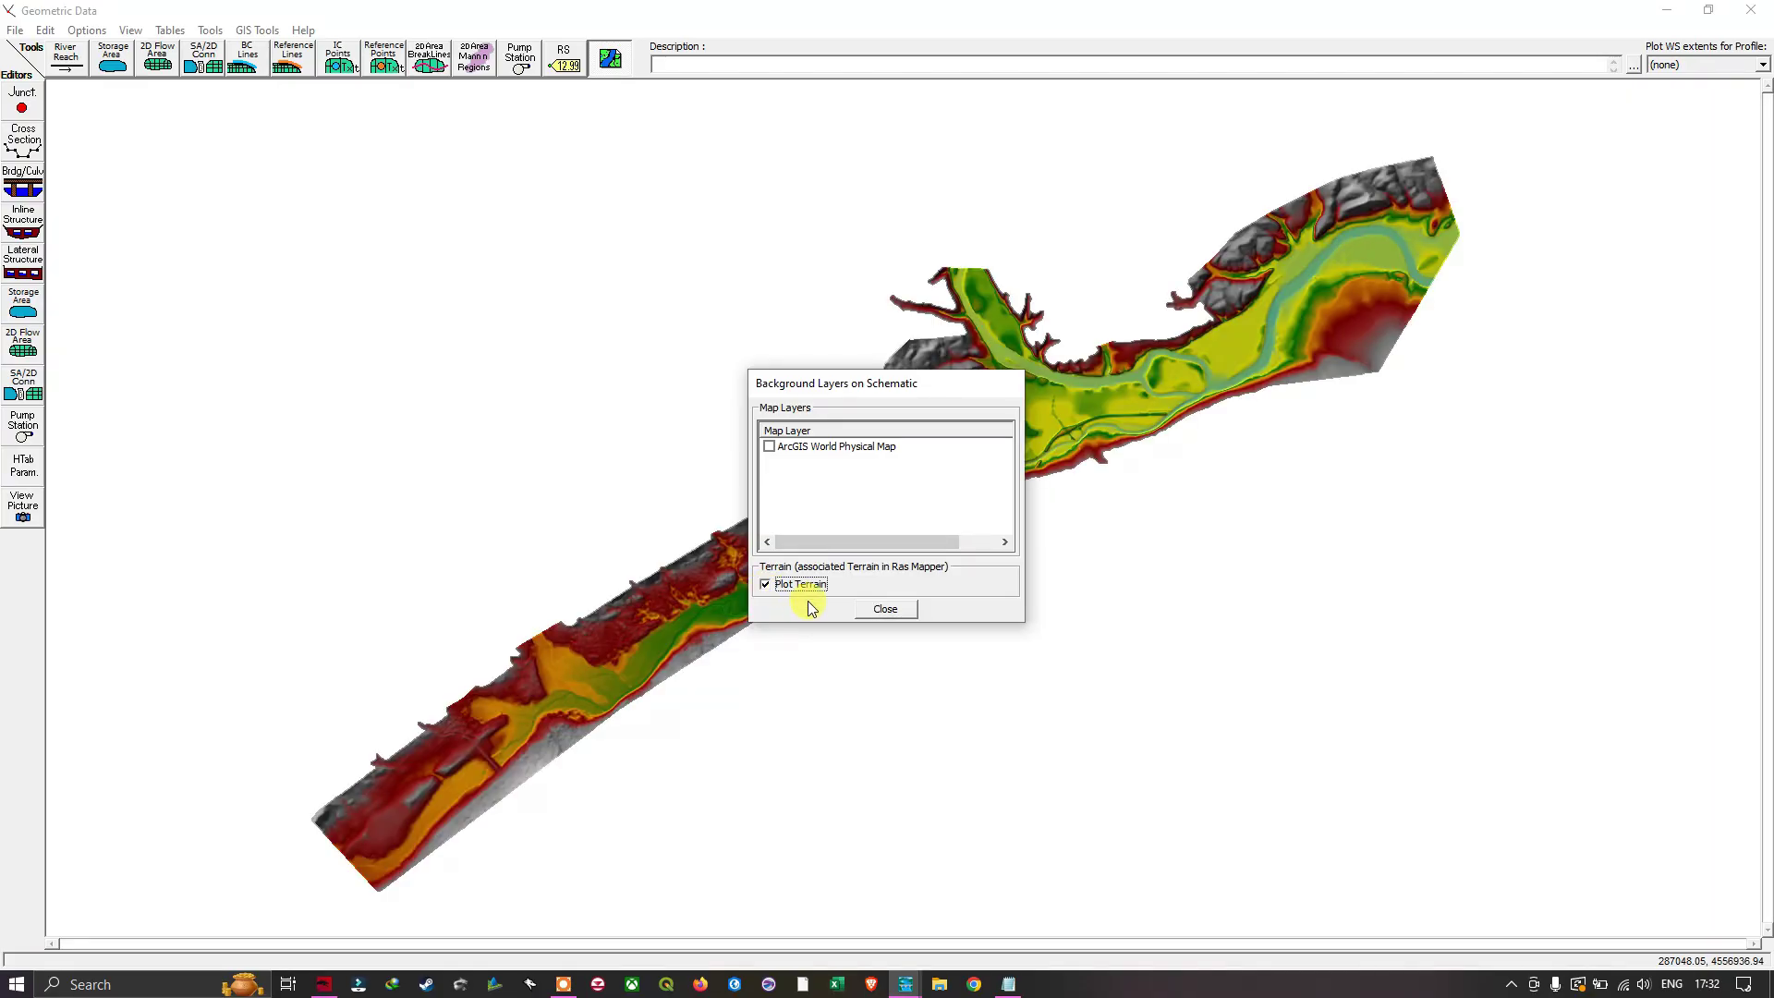
{"action": "left_click", "coordinate": [893, 611]}
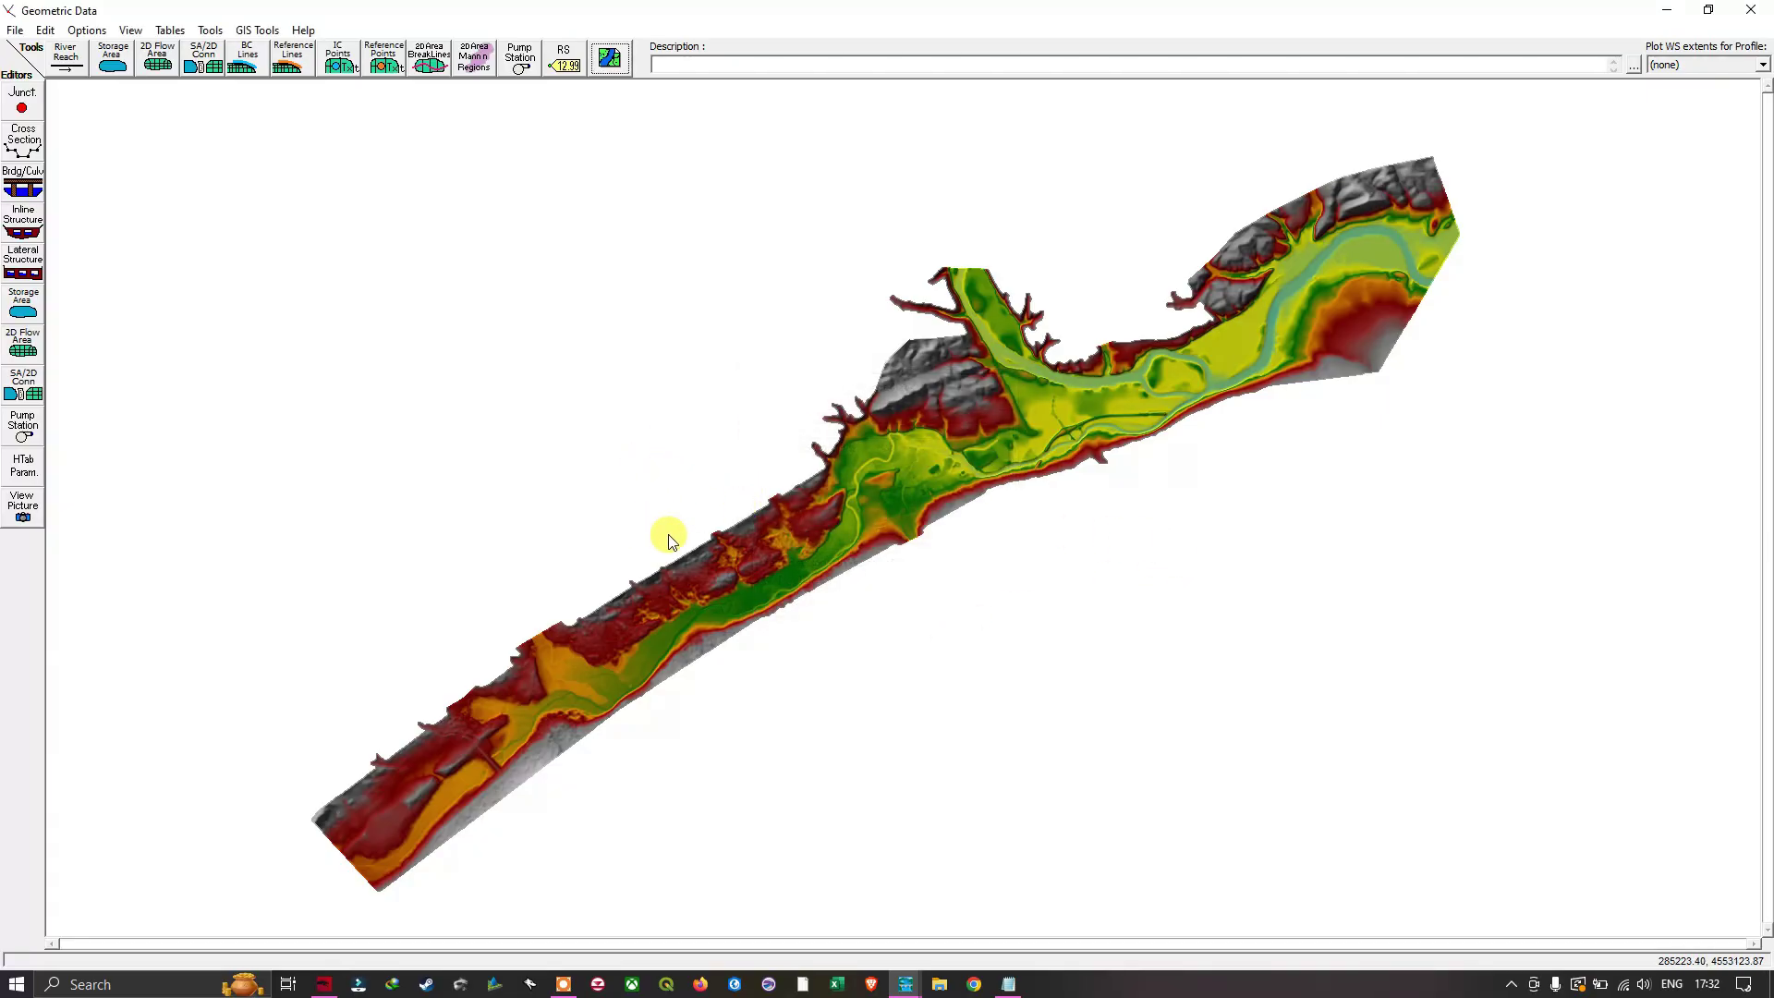
- Open the existing Bald Eagle Creek geometry data, file 4_CreateinHECRAS.g01
{"action": "left_click", "coordinate": [16, 31]}
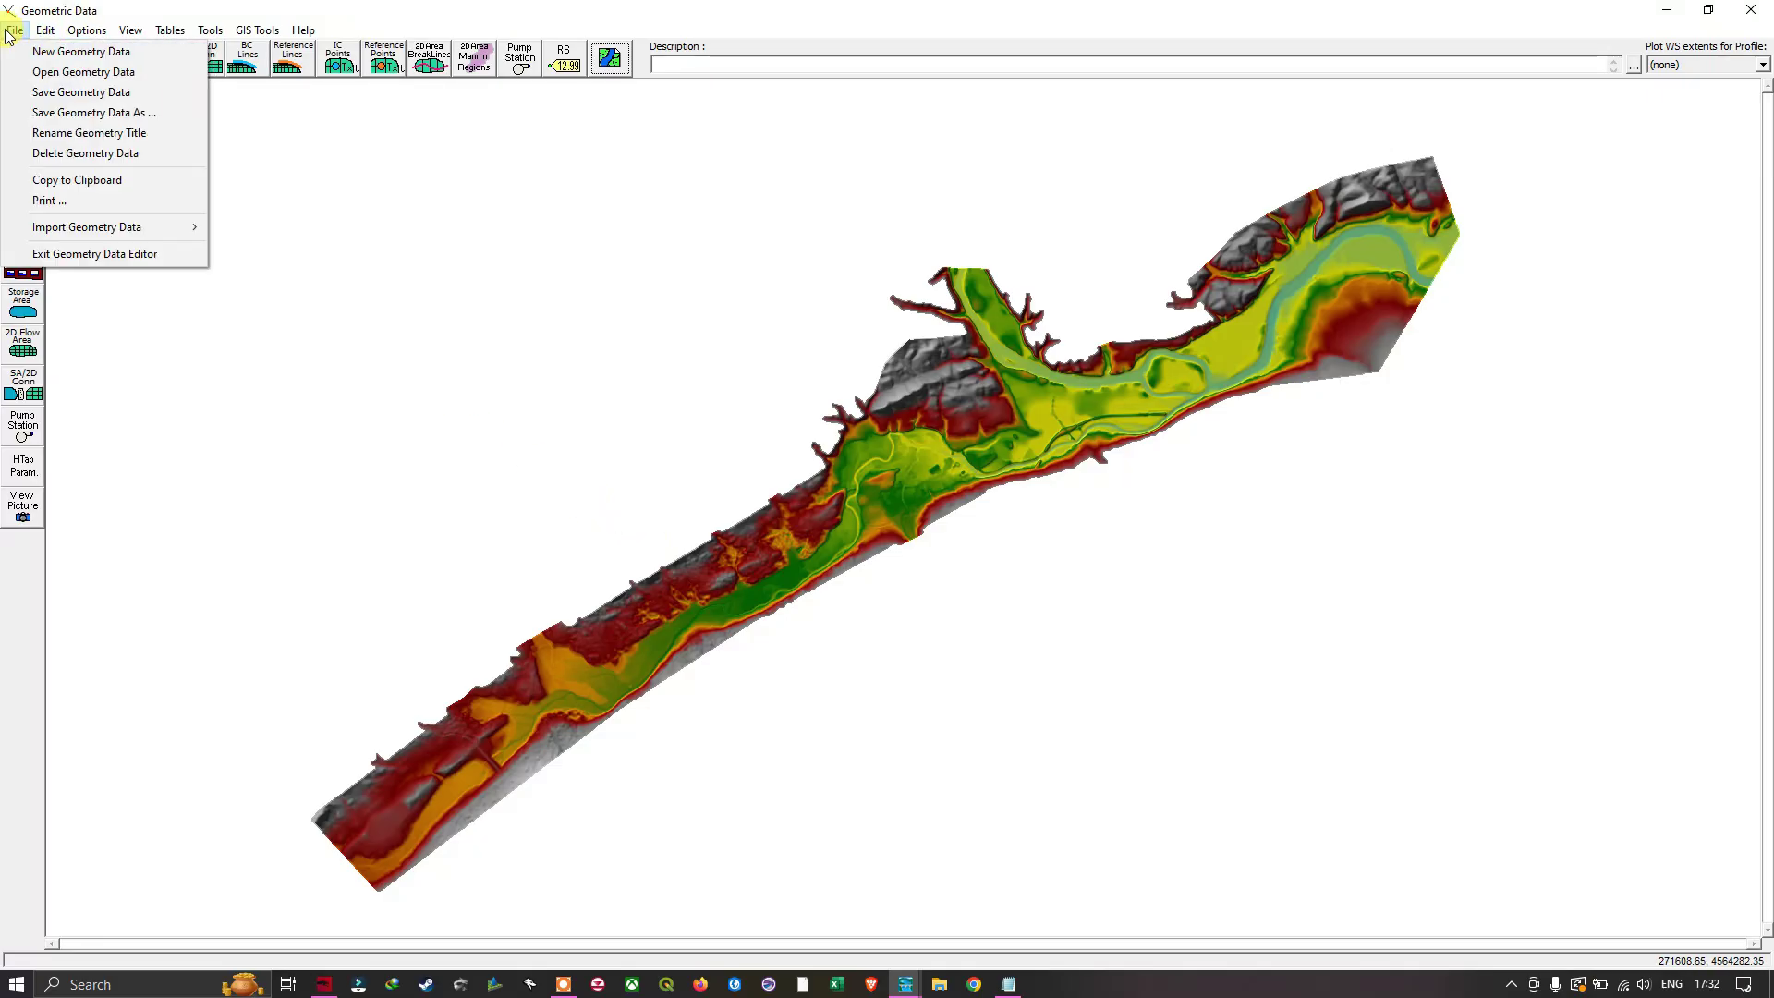
{"action": "left_click", "coordinate": [73, 74]}
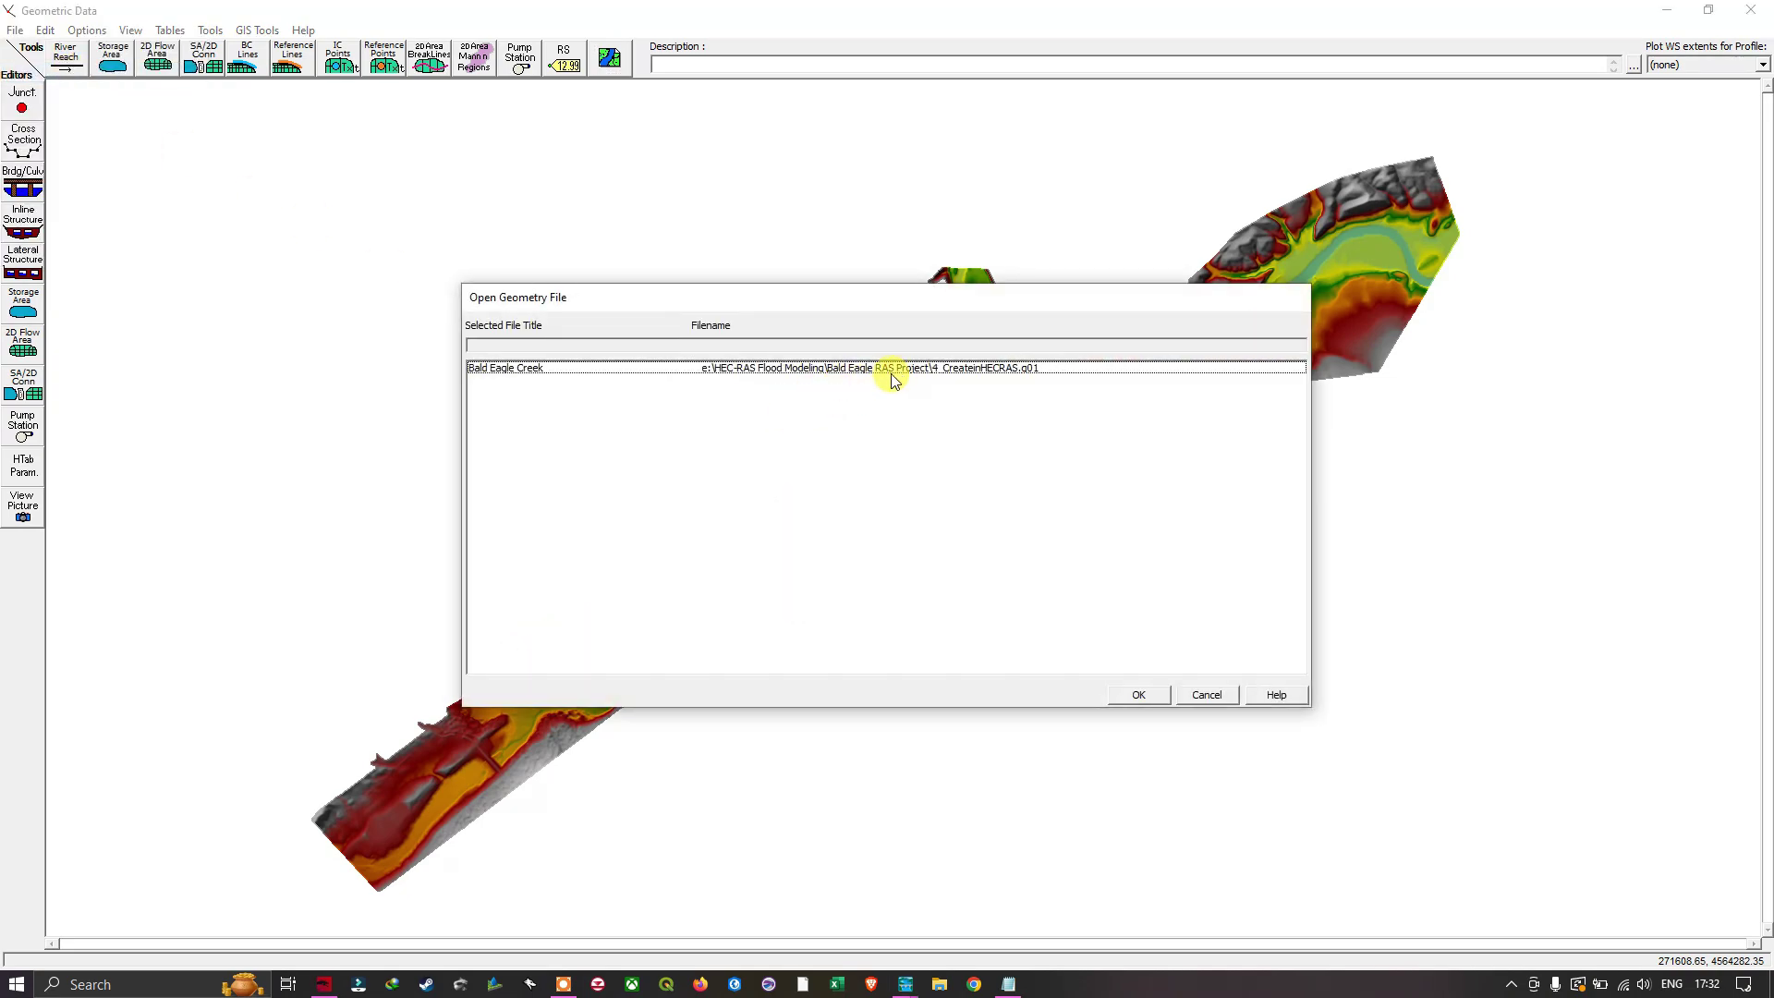
{"action": "left_click", "coordinate": [1000, 370]}
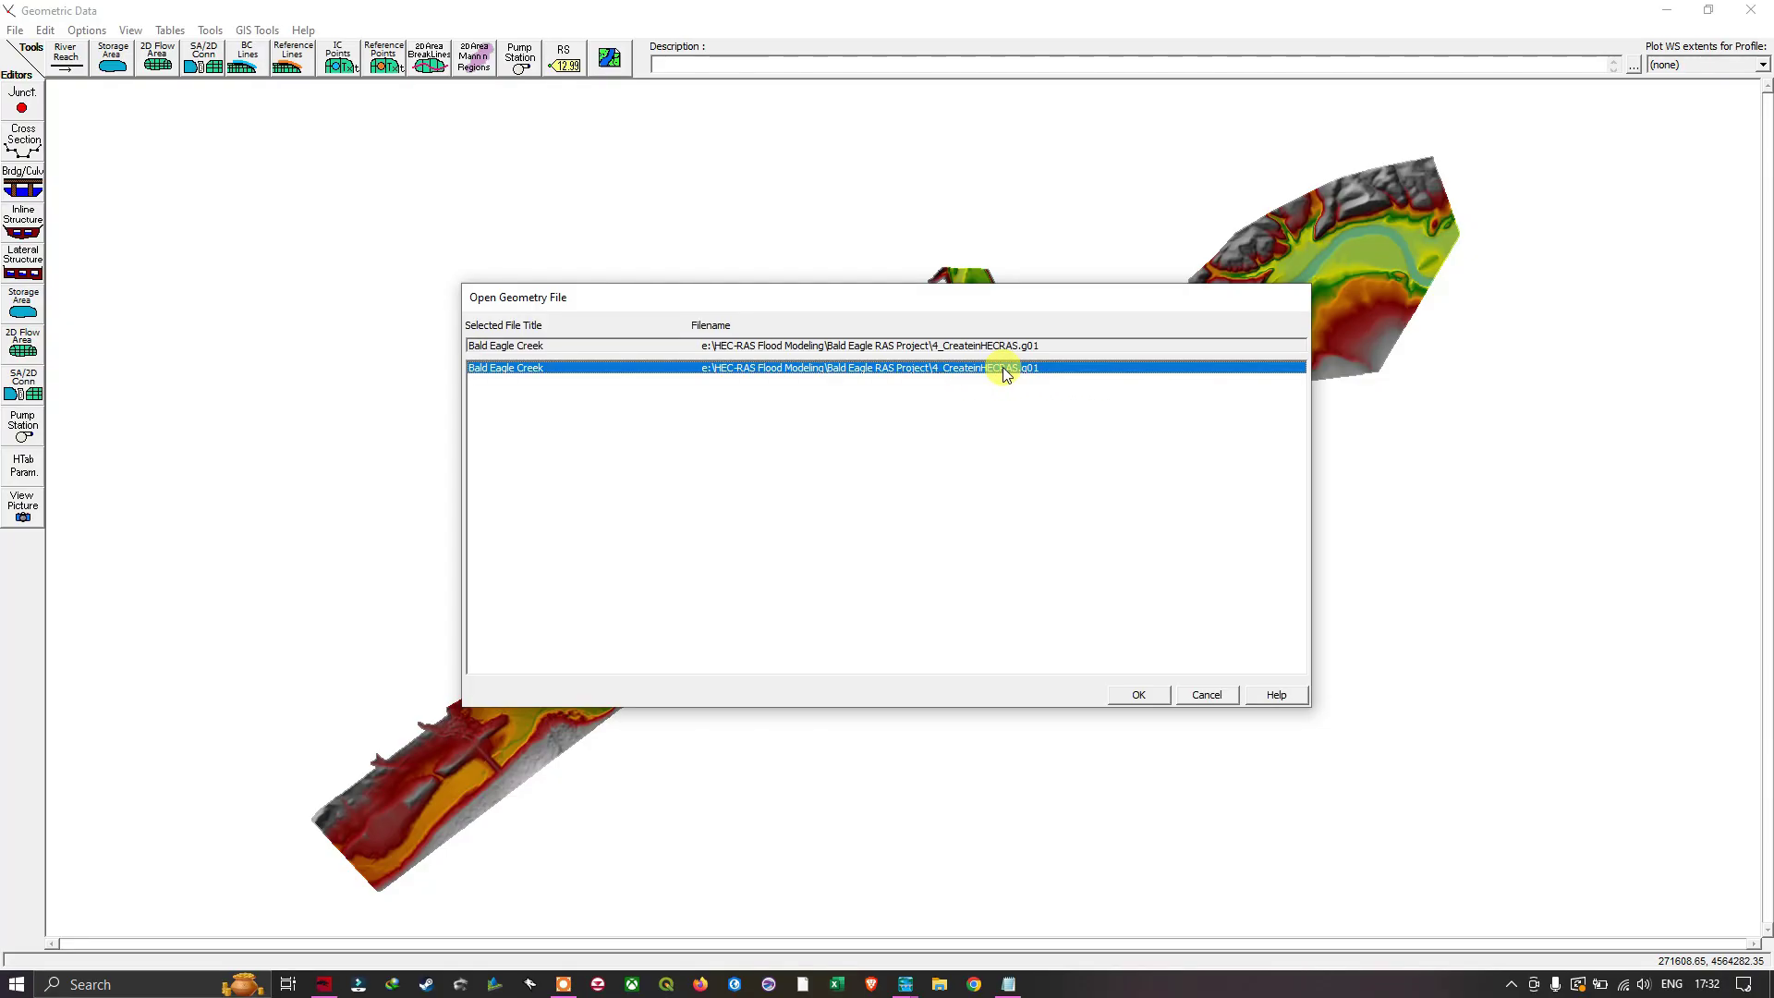
{"action": "left_click", "coordinate": [1142, 695]}
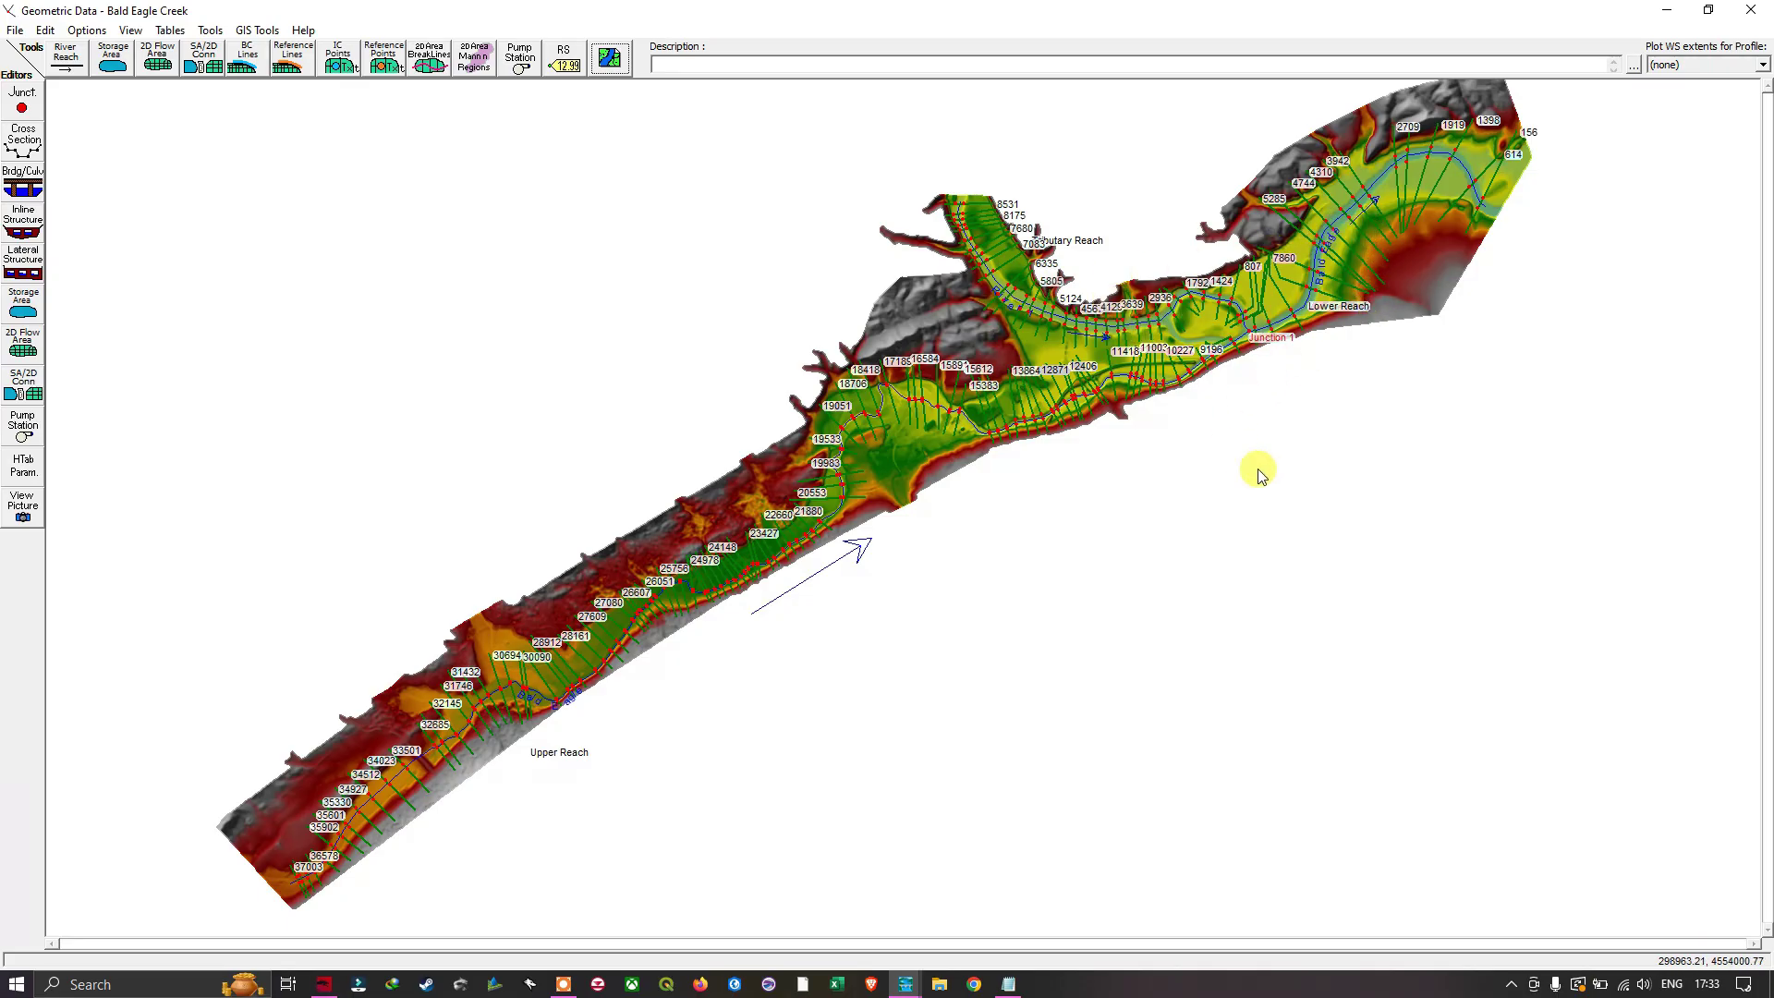
- Examine the river reaches, cross sections and junction of the Bald Eagle Creek schematic over the terrain
{"action": "scroll", "coordinate": [1266, 504], "scroll_direction": "up", "scroll_amount": 1}
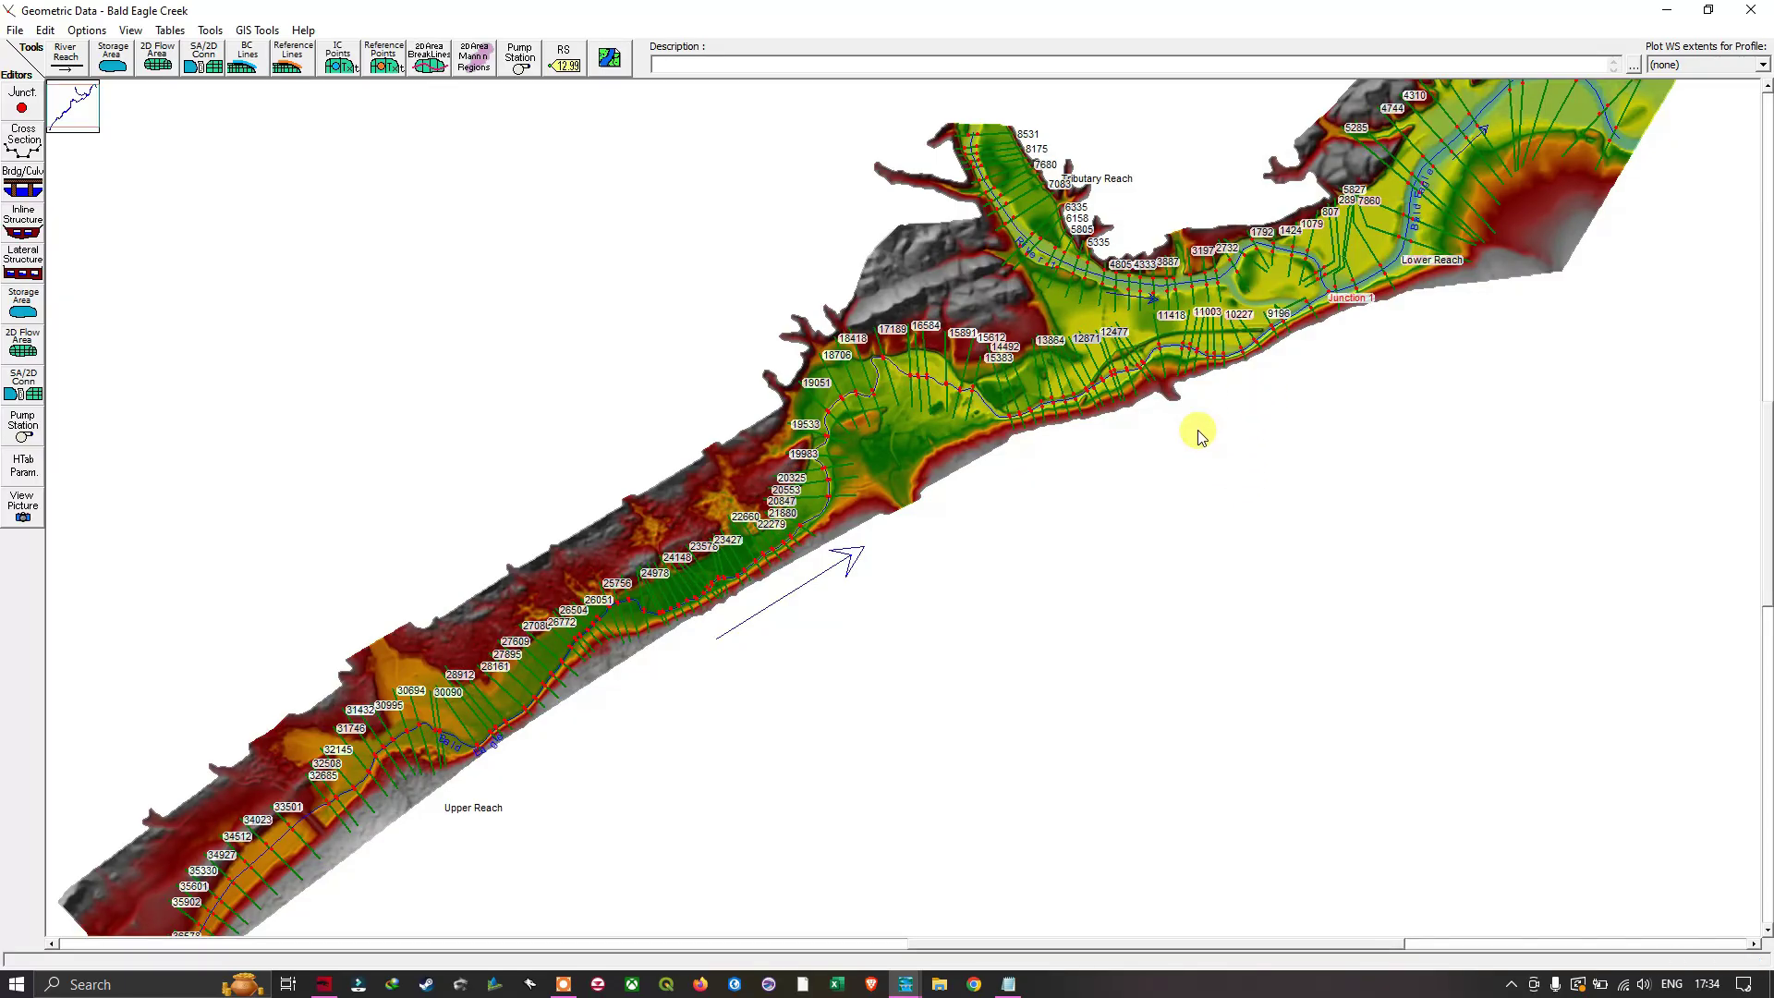
{"action": "scroll", "coordinate": [1181, 444], "scroll_direction": "down", "scroll_amount": 1}
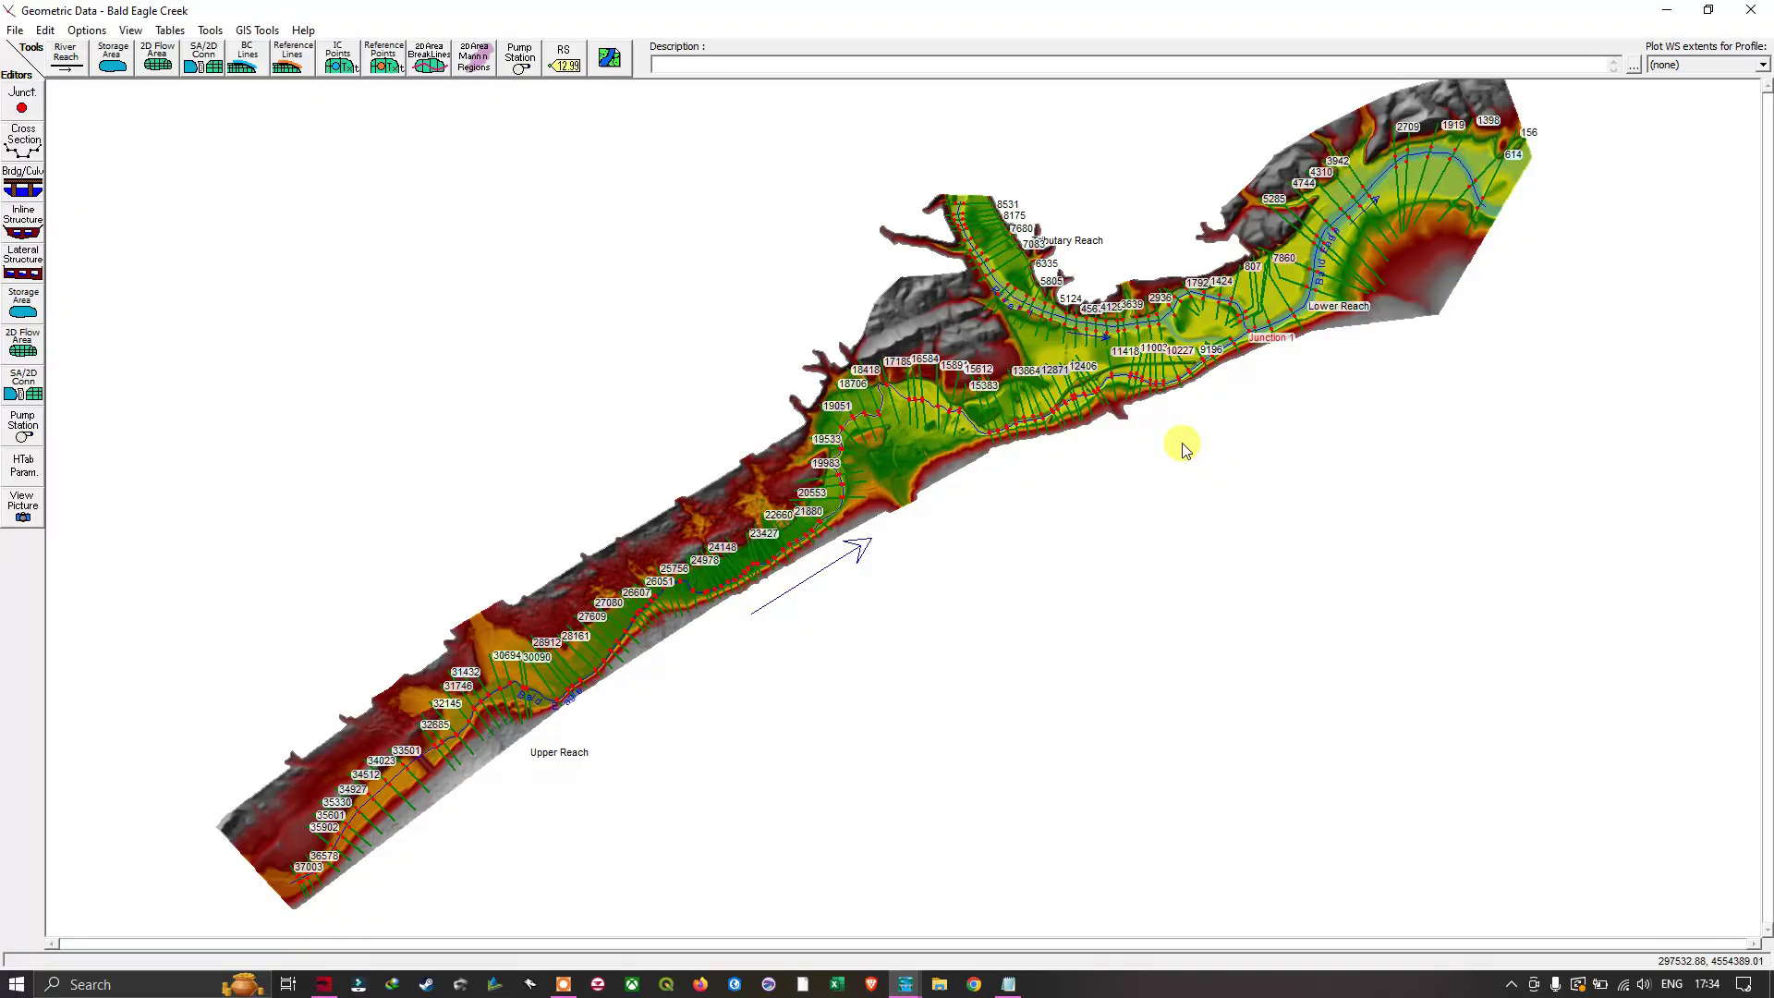
{"action": "scroll", "coordinate": [1185, 447], "scroll_direction": "up", "scroll_amount": 1}
{"action": "scroll", "coordinate": [1185, 448], "scroll_direction": "down", "scroll_amount": 1}
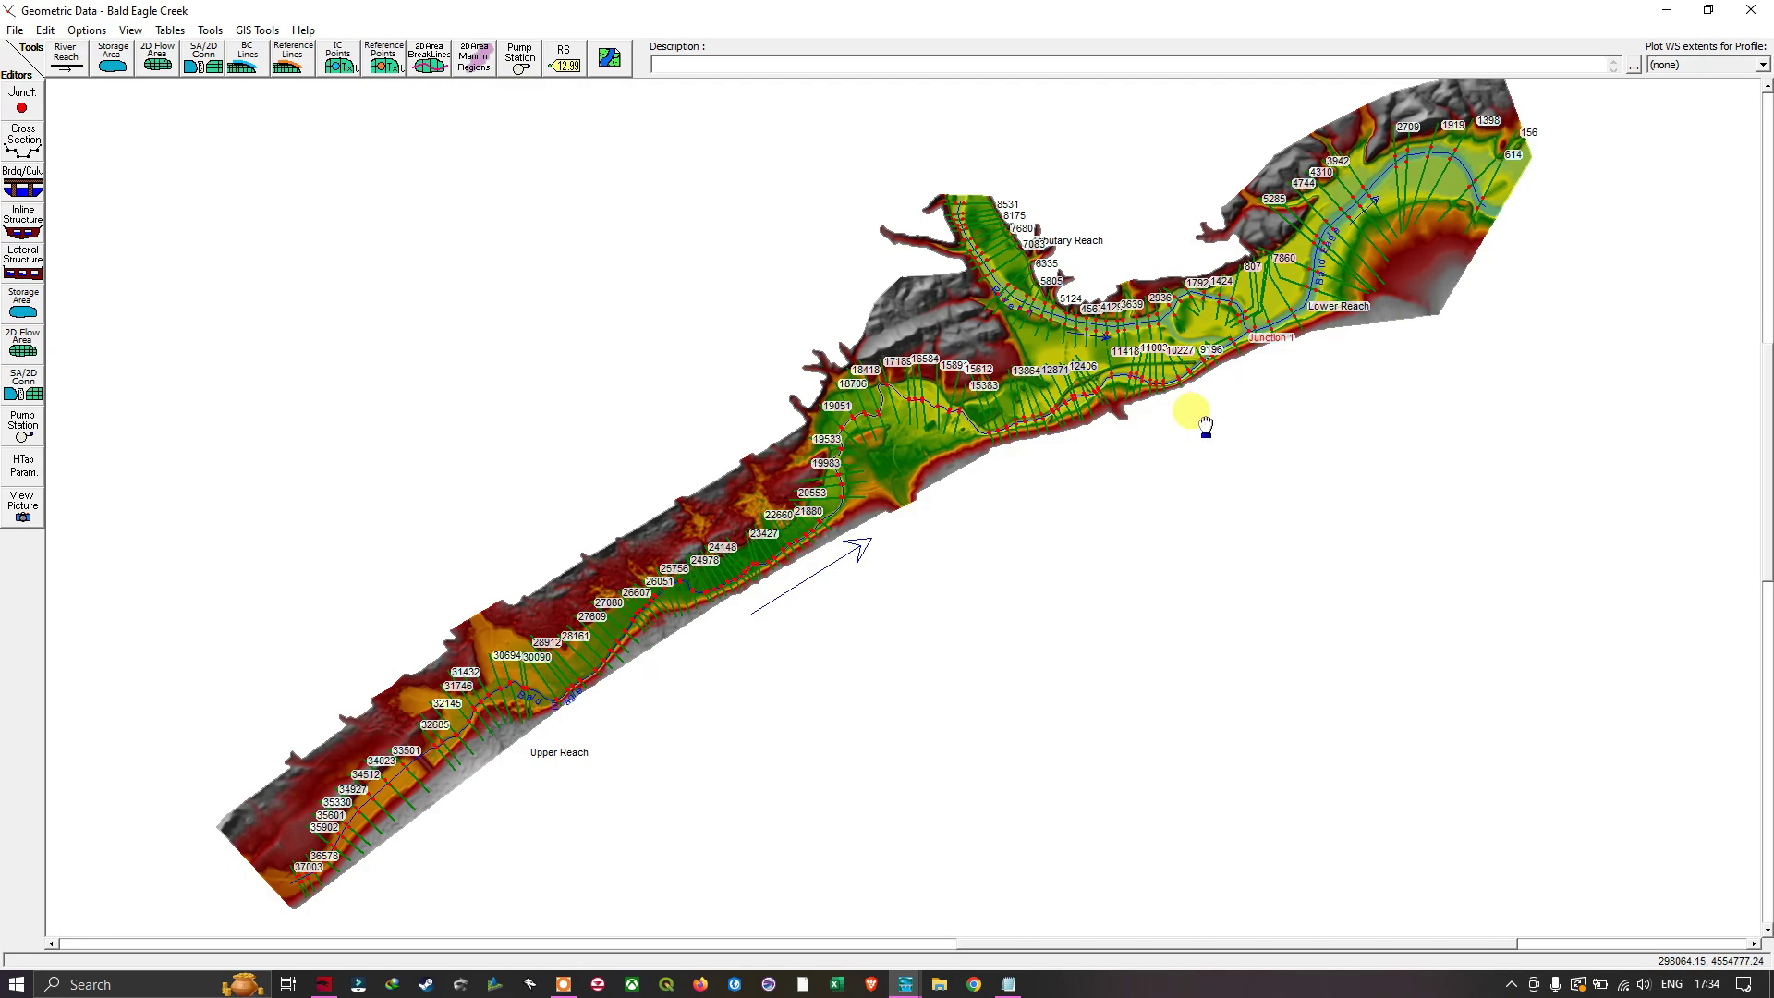
{"action": "left_click_drag", "start_coordinate": [1216, 408], "coordinate": [1273, 410]}
{"action": "scroll", "coordinate": [1061, 281], "scroll_direction": "up", "scroll_amount": 2}
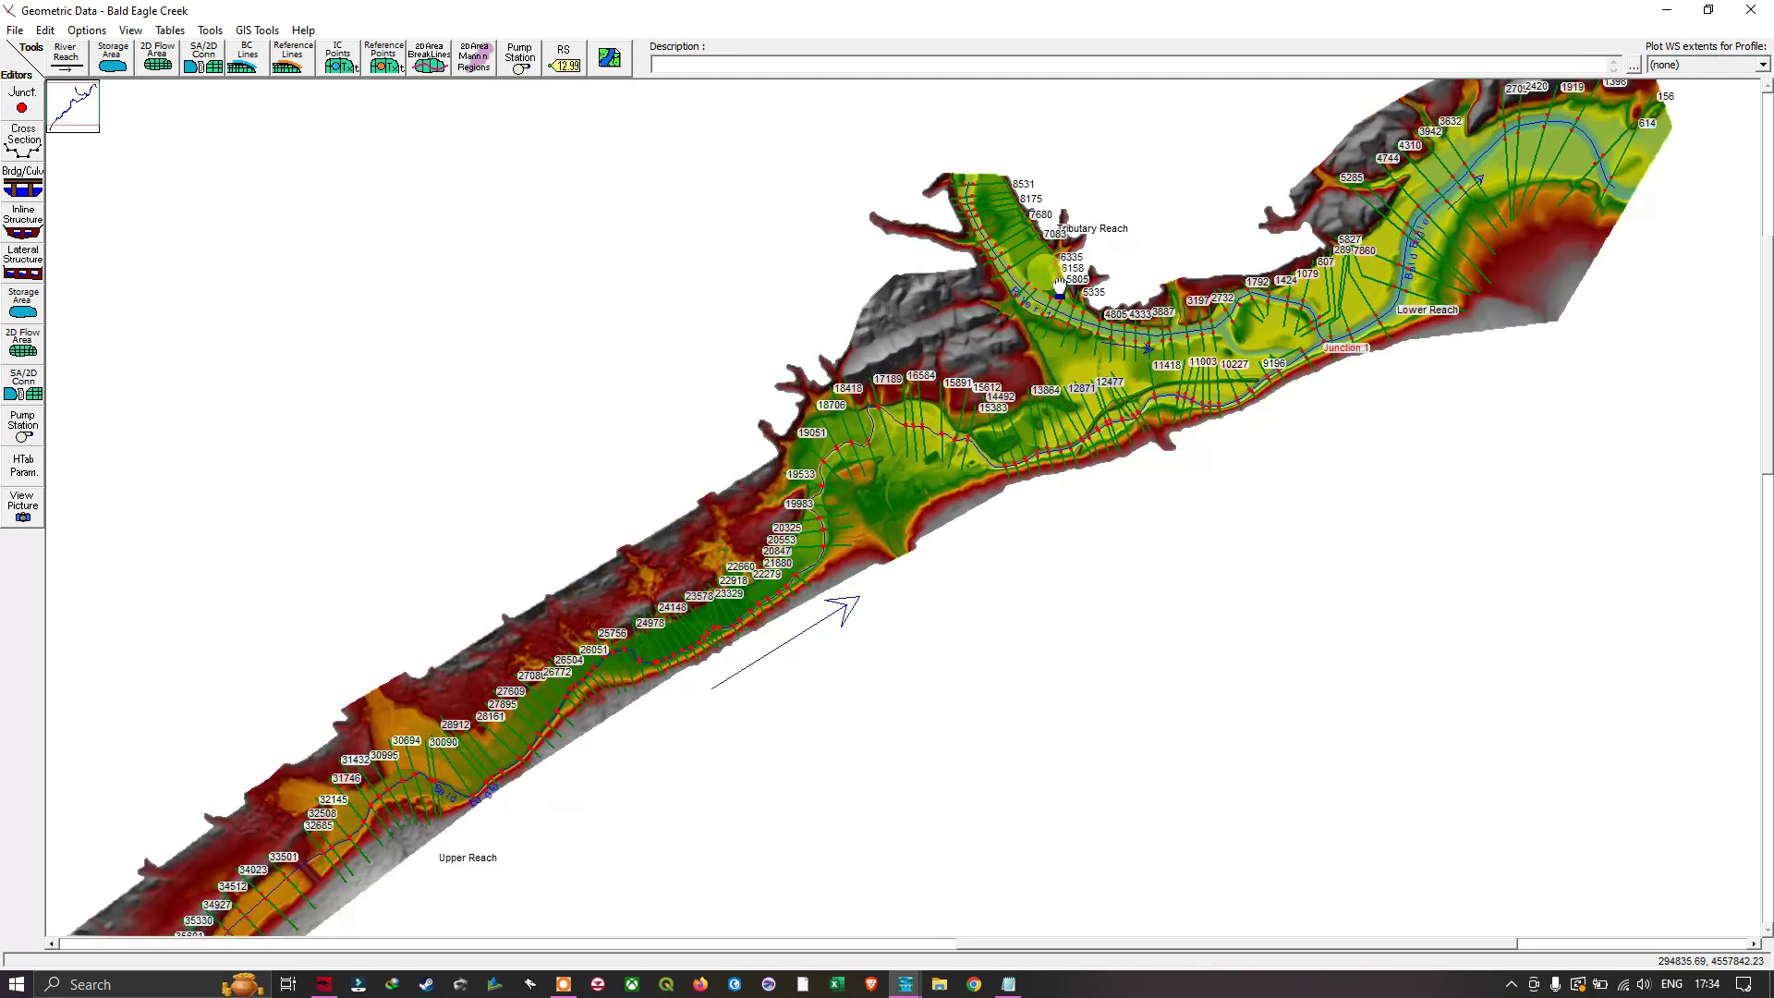
{"action": "scroll", "coordinate": [1061, 281], "scroll_direction": "up", "scroll_amount": 1}
{"action": "scroll", "coordinate": [1072, 281], "scroll_direction": "up", "scroll_amount": 1}
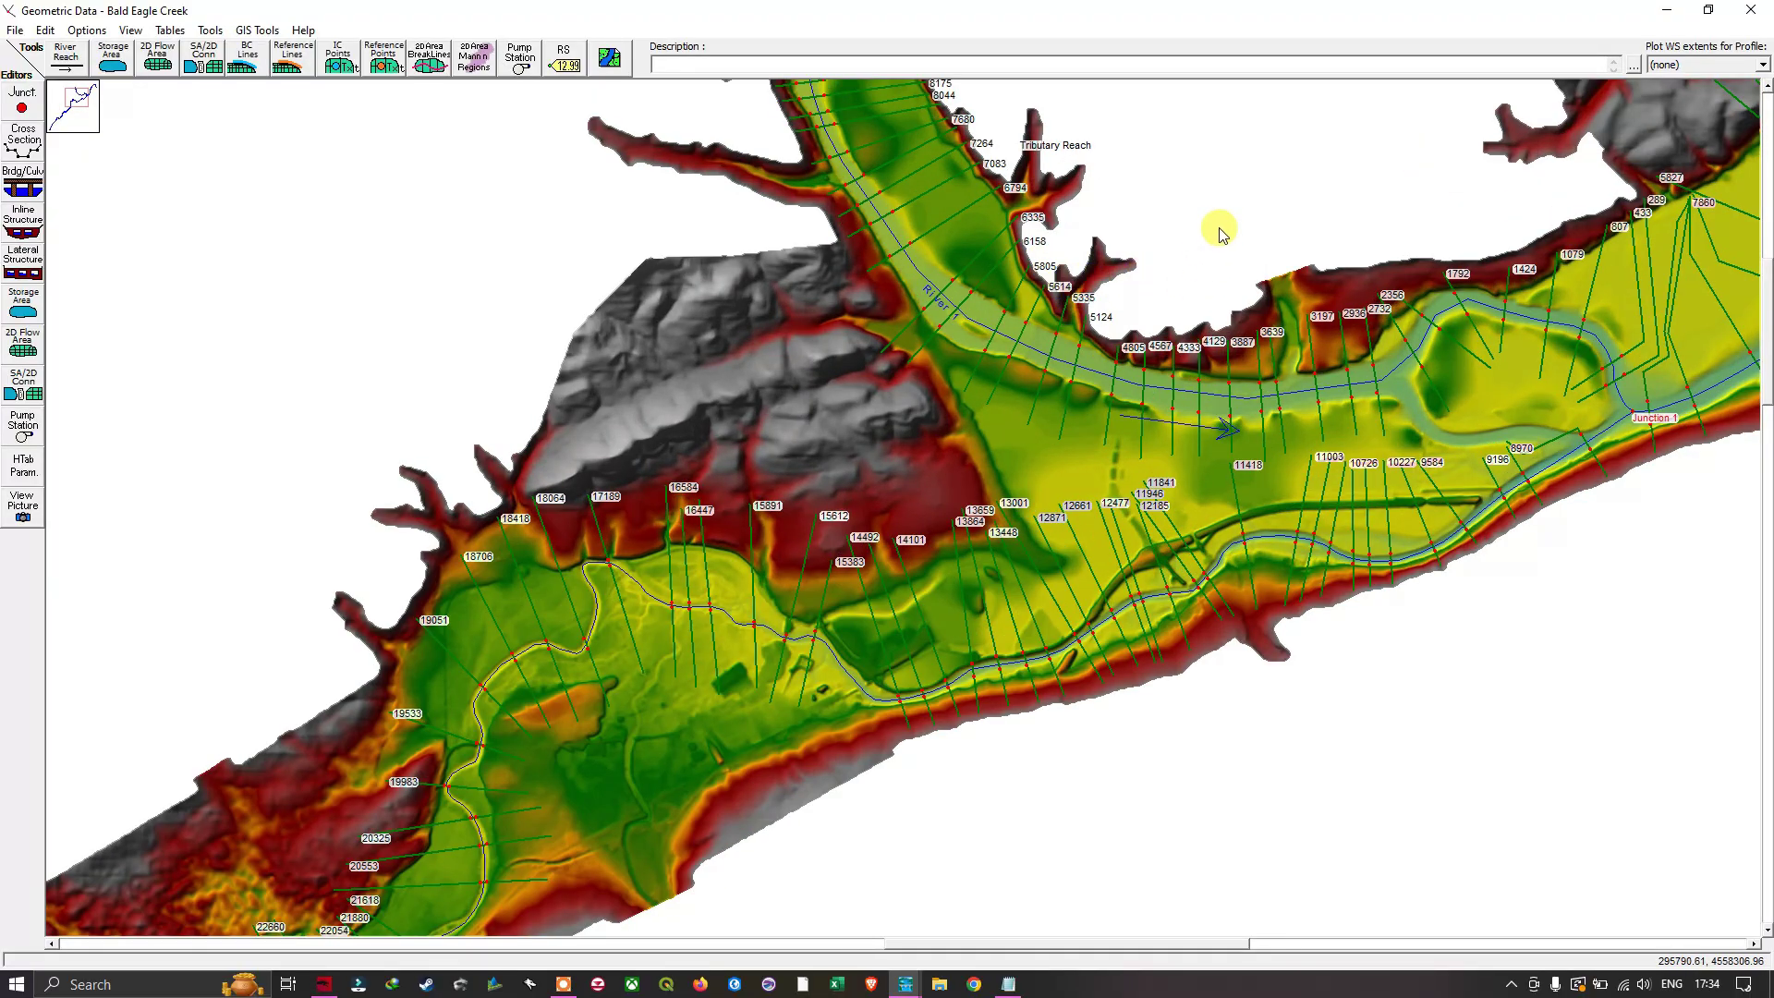
{"action": "left_click_drag", "start_coordinate": [1211, 251], "coordinate": [1173, 278]}
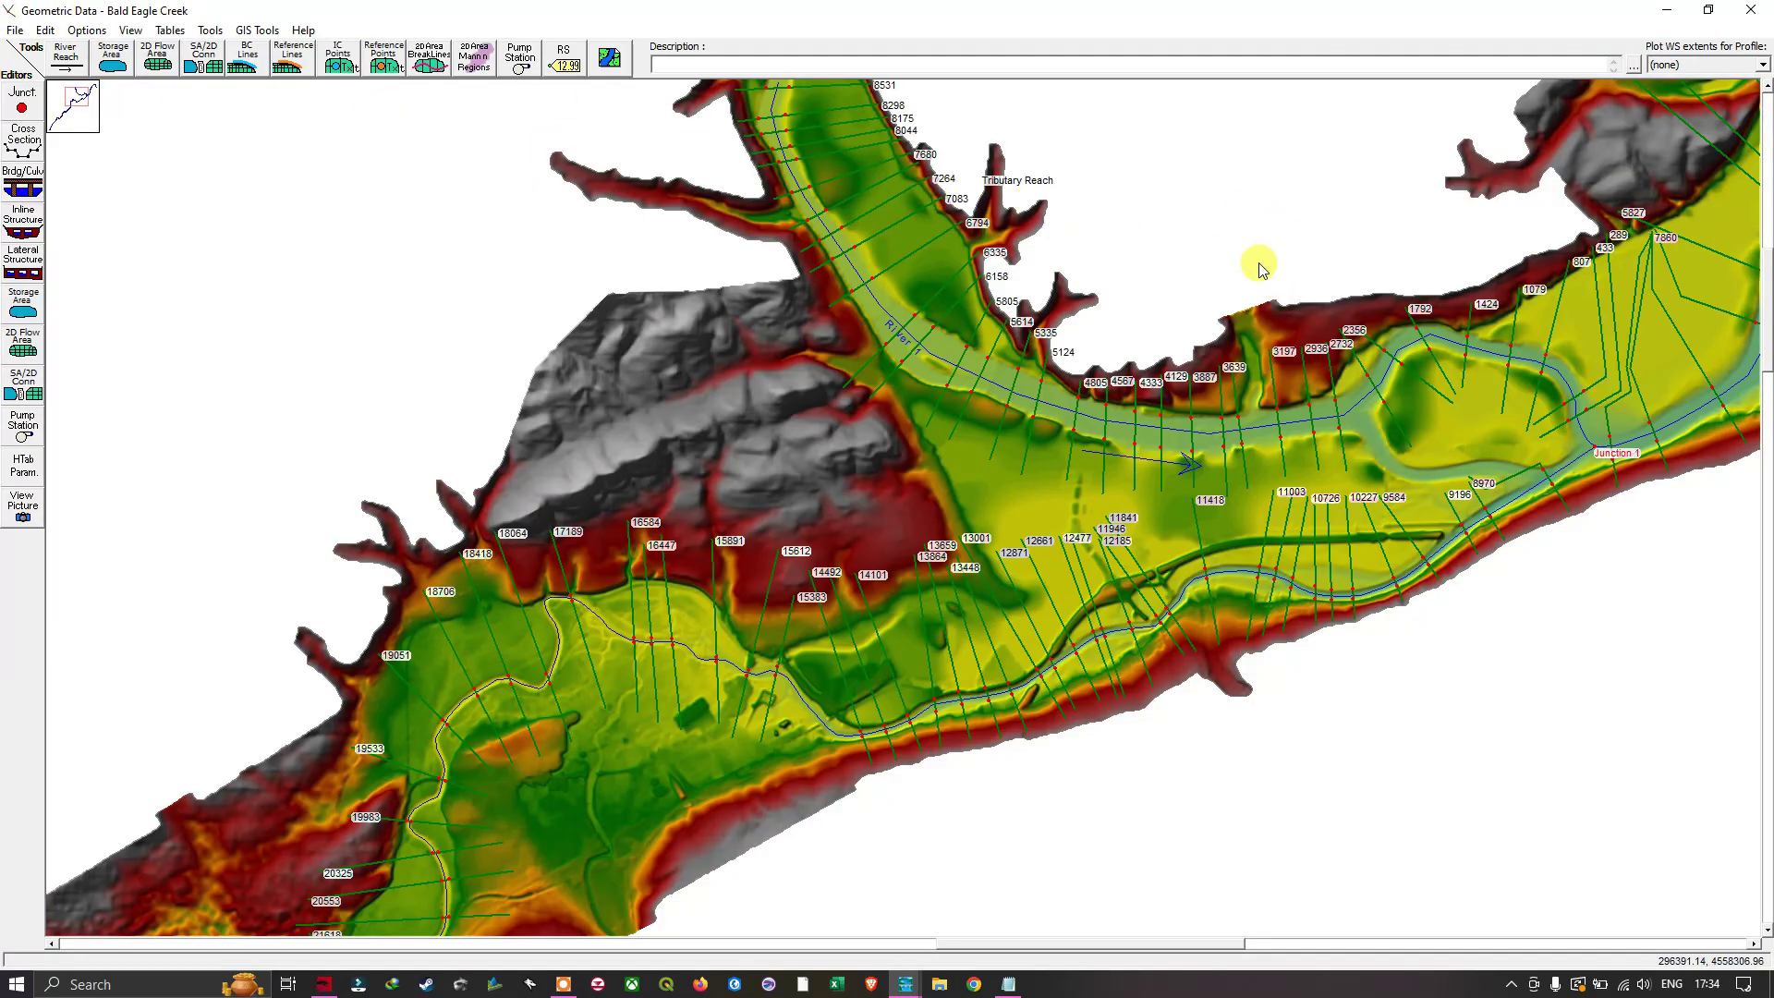
{"action": "scroll", "coordinate": [1259, 267], "scroll_direction": "down", "scroll_amount": 2}
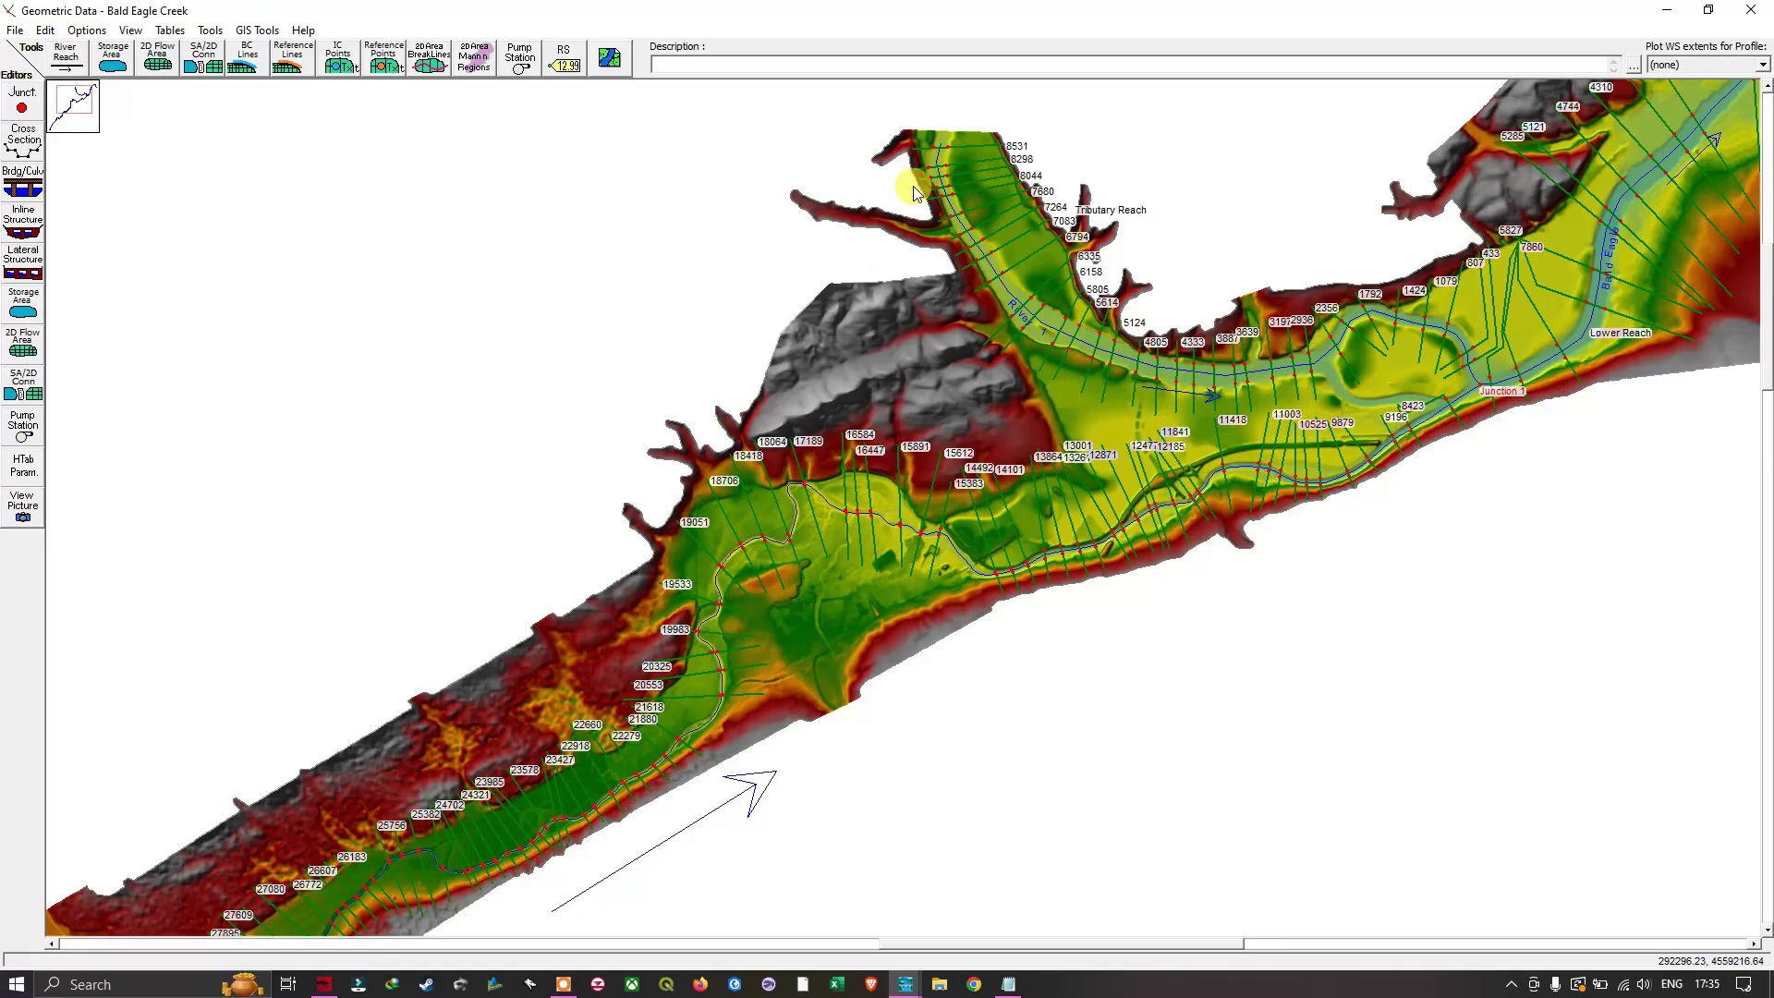
- Turn off Plot Terrain in the background layers so only the river schematic is drawn
{"action": "left_click", "coordinate": [609, 61]}
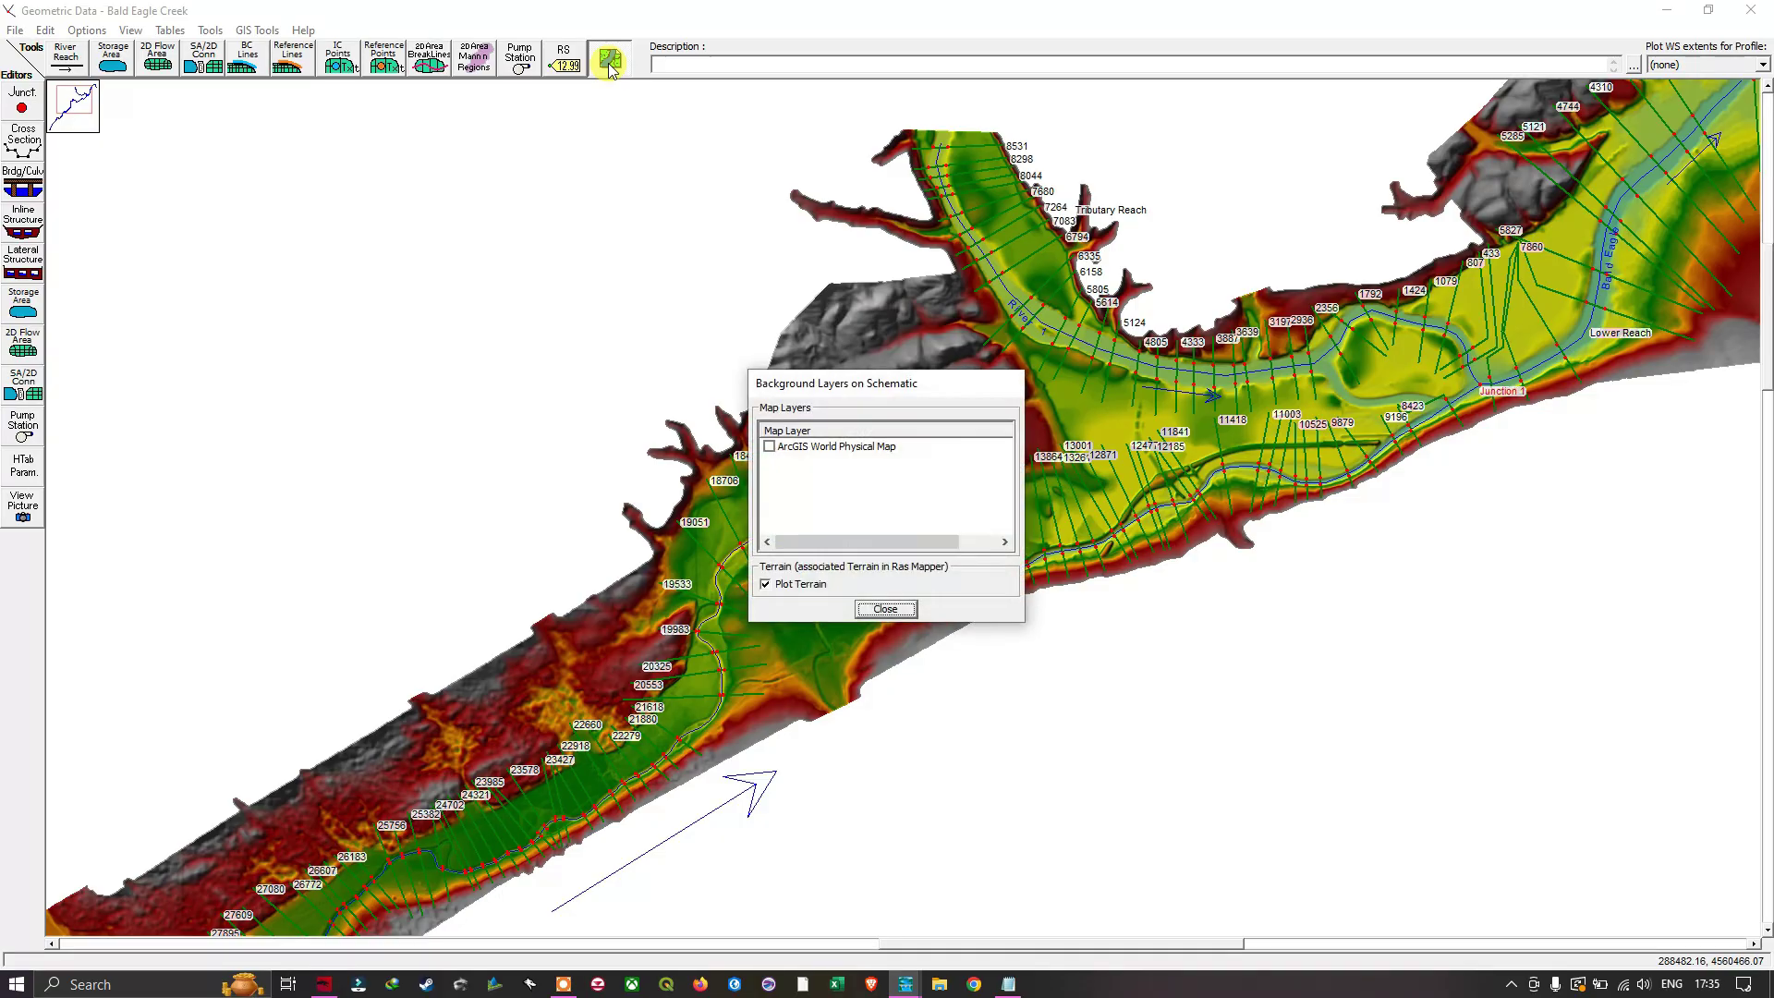
{"action": "left_click", "coordinate": [766, 585]}
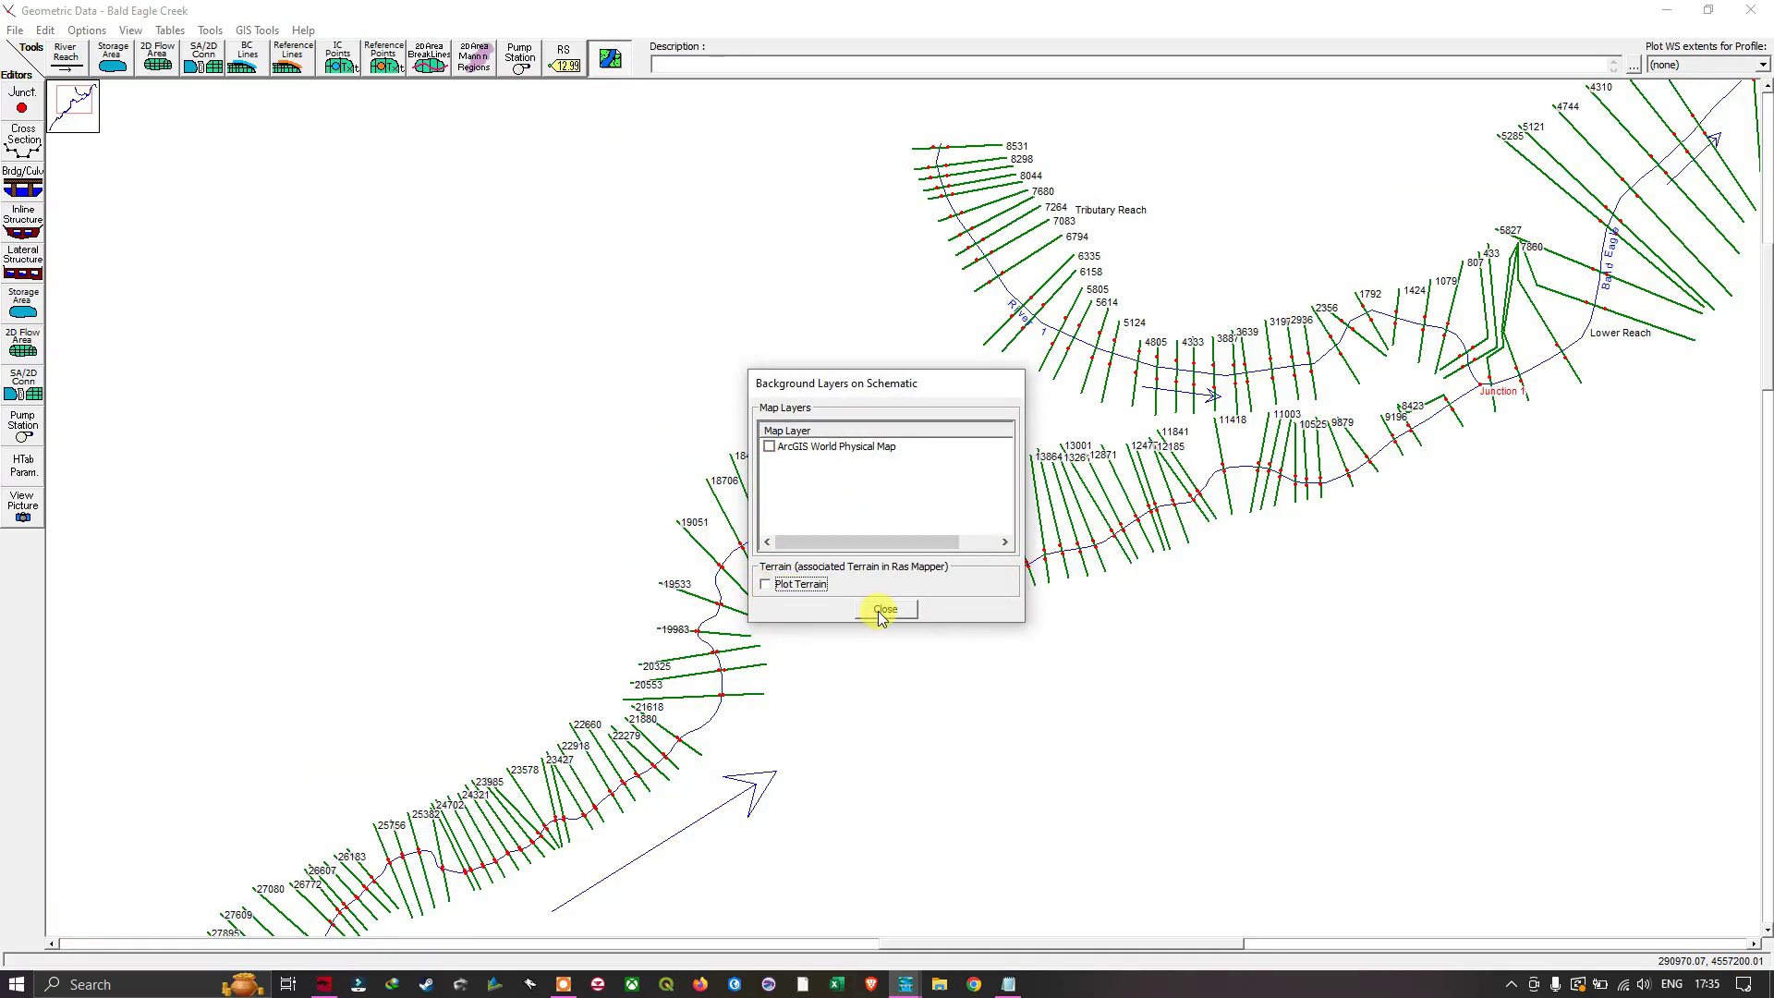
{"action": "left_click", "coordinate": [886, 610]}
- Open the cross section at Bald Eagle Upper Reach station 17189 for editing and move its window clear of the selected section
{"action": "scroll", "coordinate": [1172, 296], "scroll_direction": "down", "scroll_amount": 2}
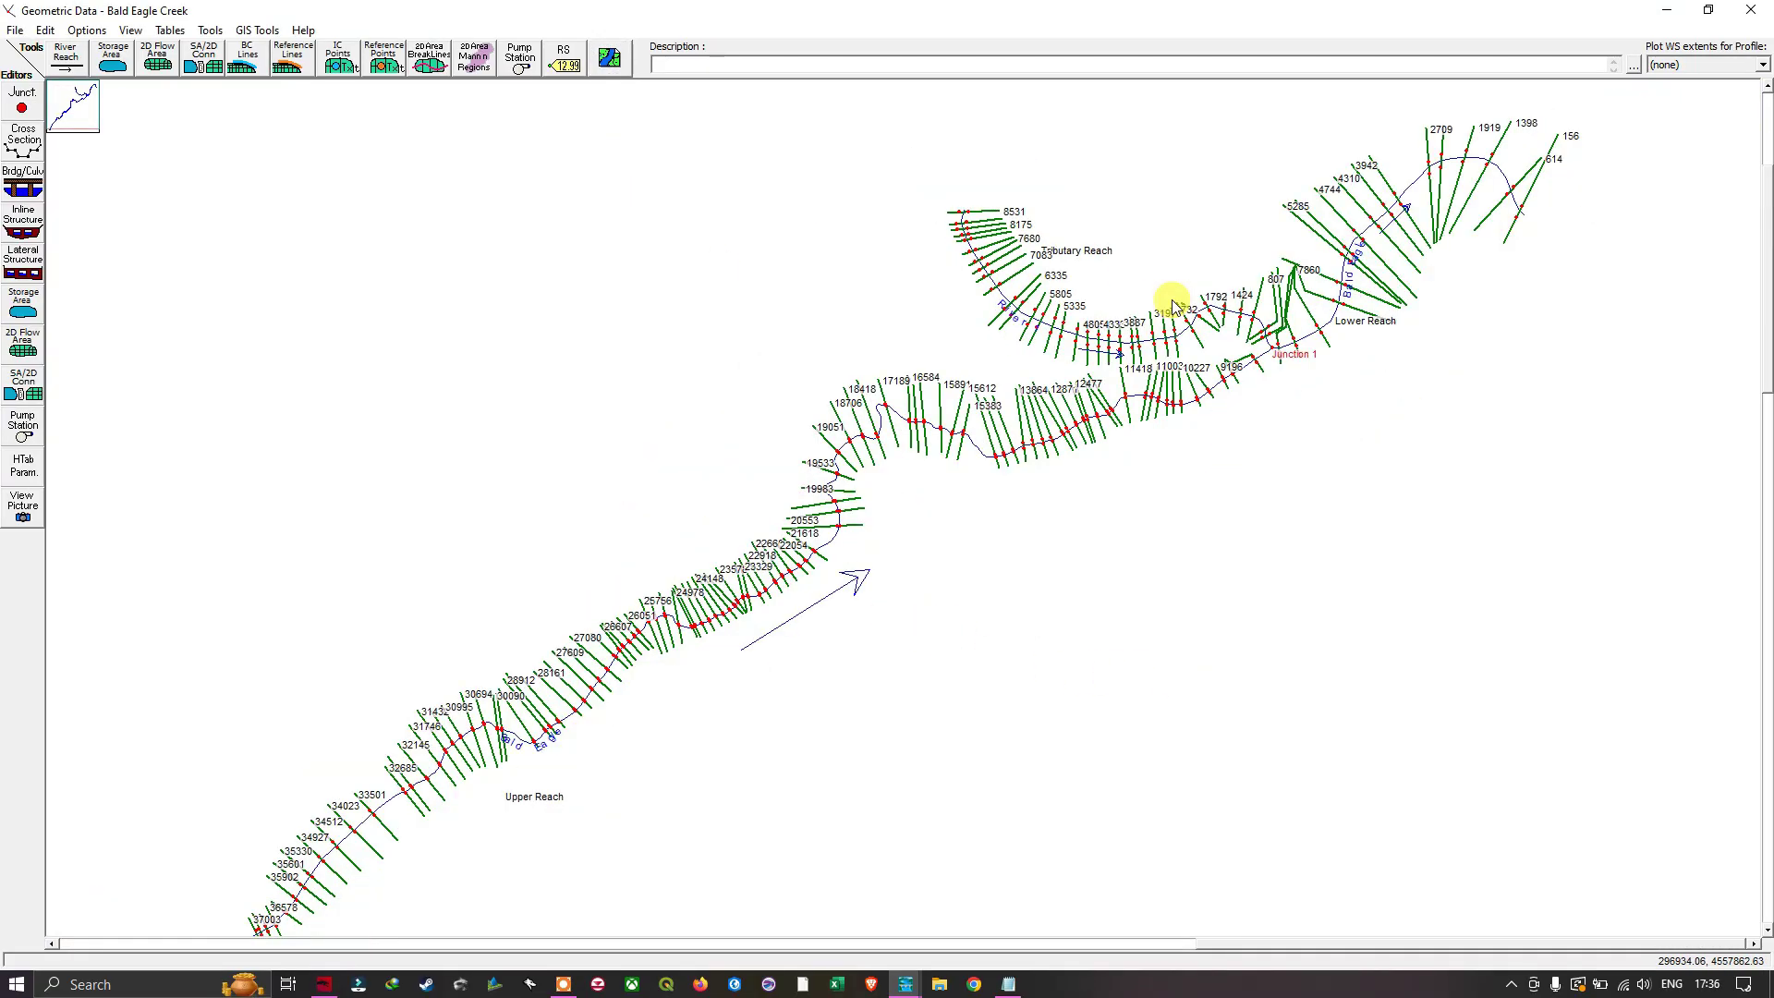
{"action": "scroll", "coordinate": [1173, 334], "scroll_direction": "up", "scroll_amount": 1}
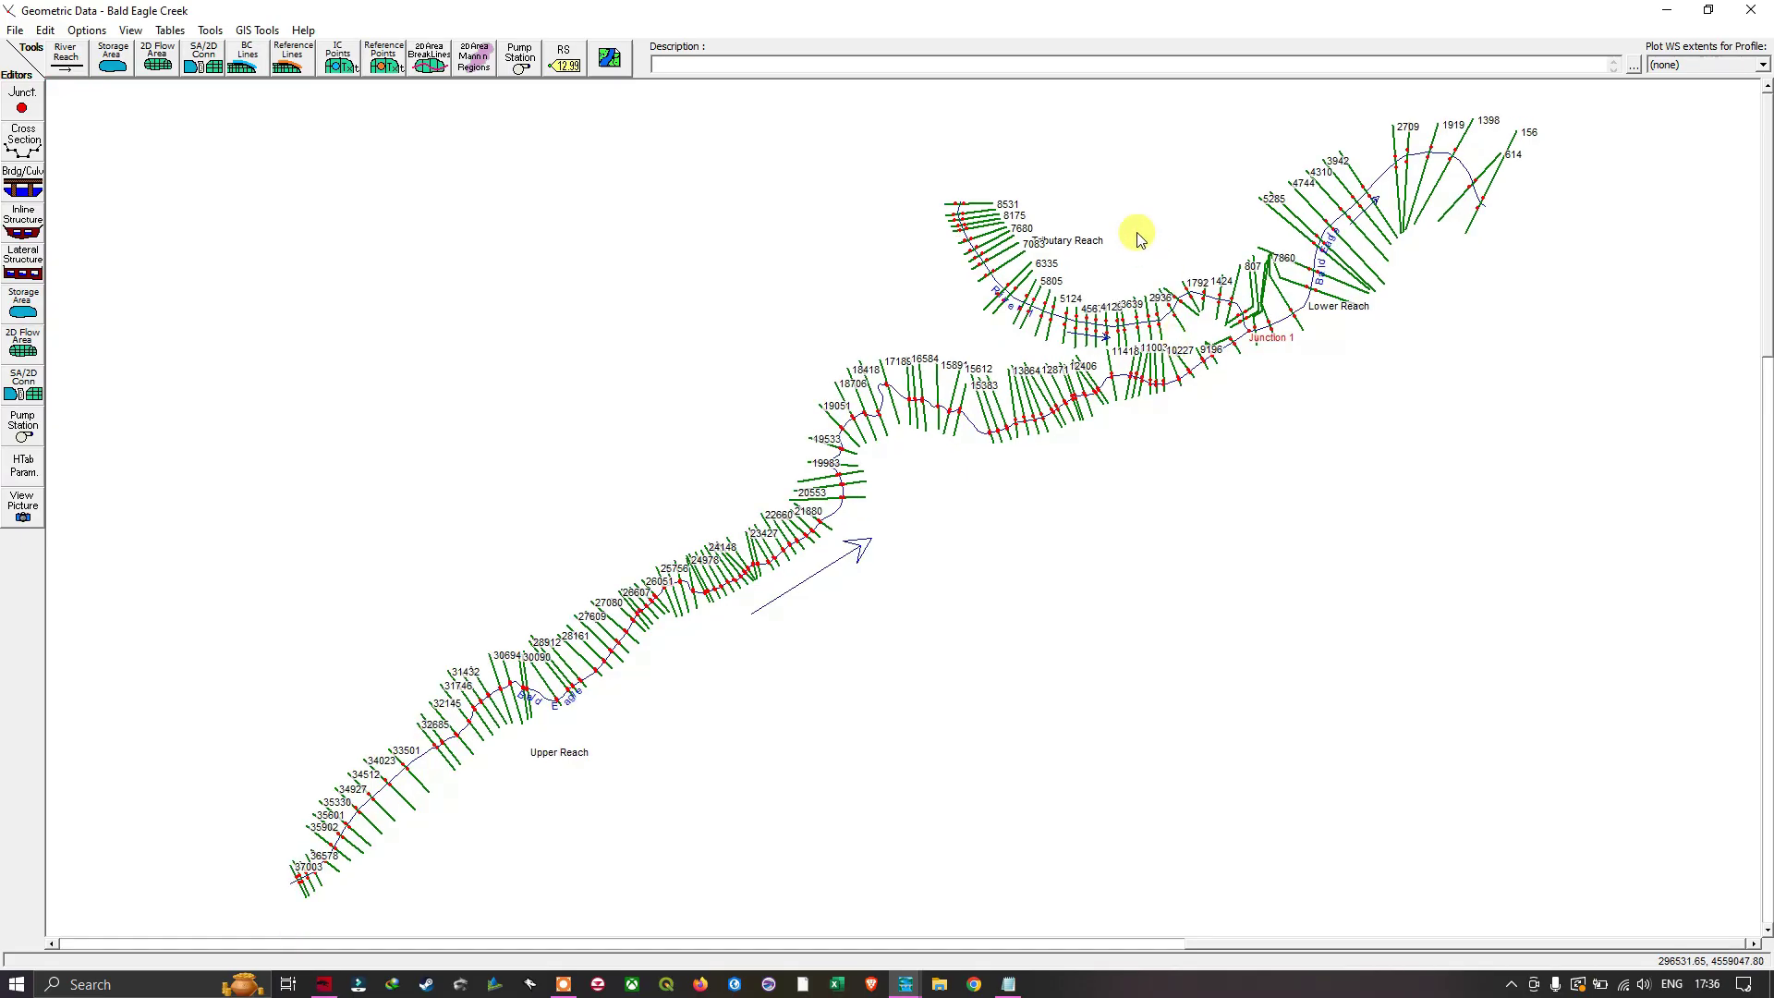
{"action": "scroll", "coordinate": [1138, 237], "scroll_direction": "up", "scroll_amount": 1}
{"action": "right_click", "coordinate": [1135, 416]}
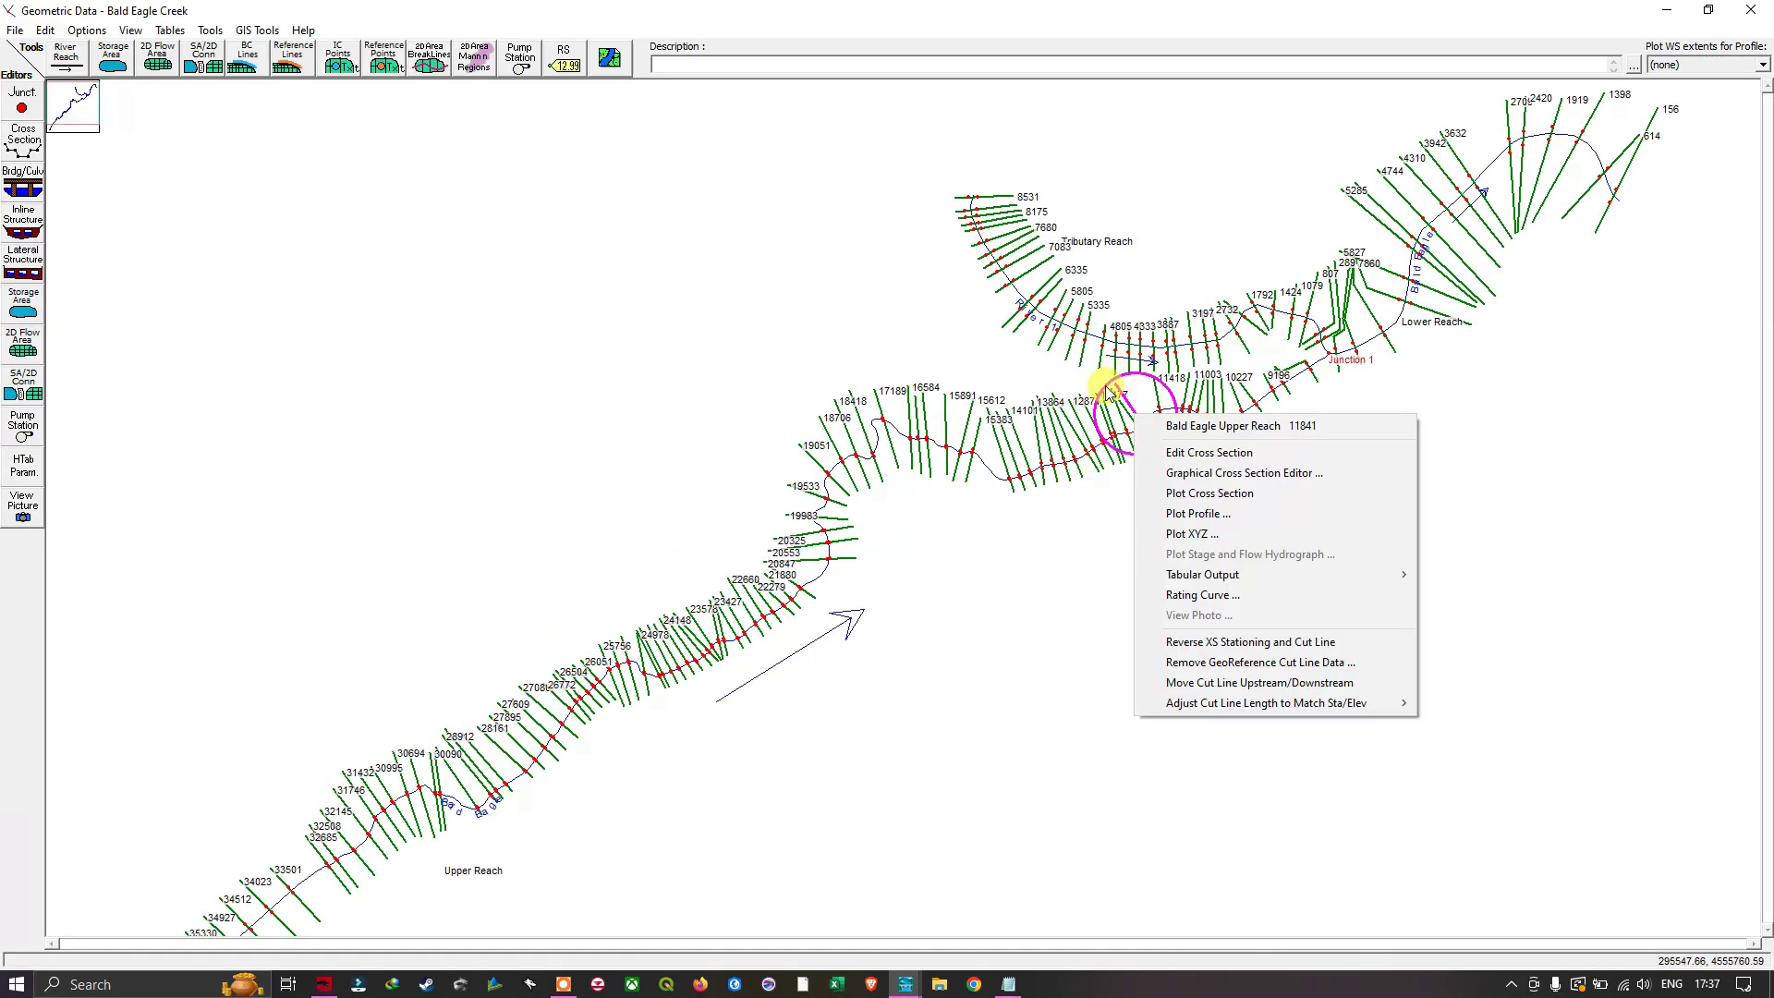
{"action": "right_click", "coordinate": [1050, 447]}
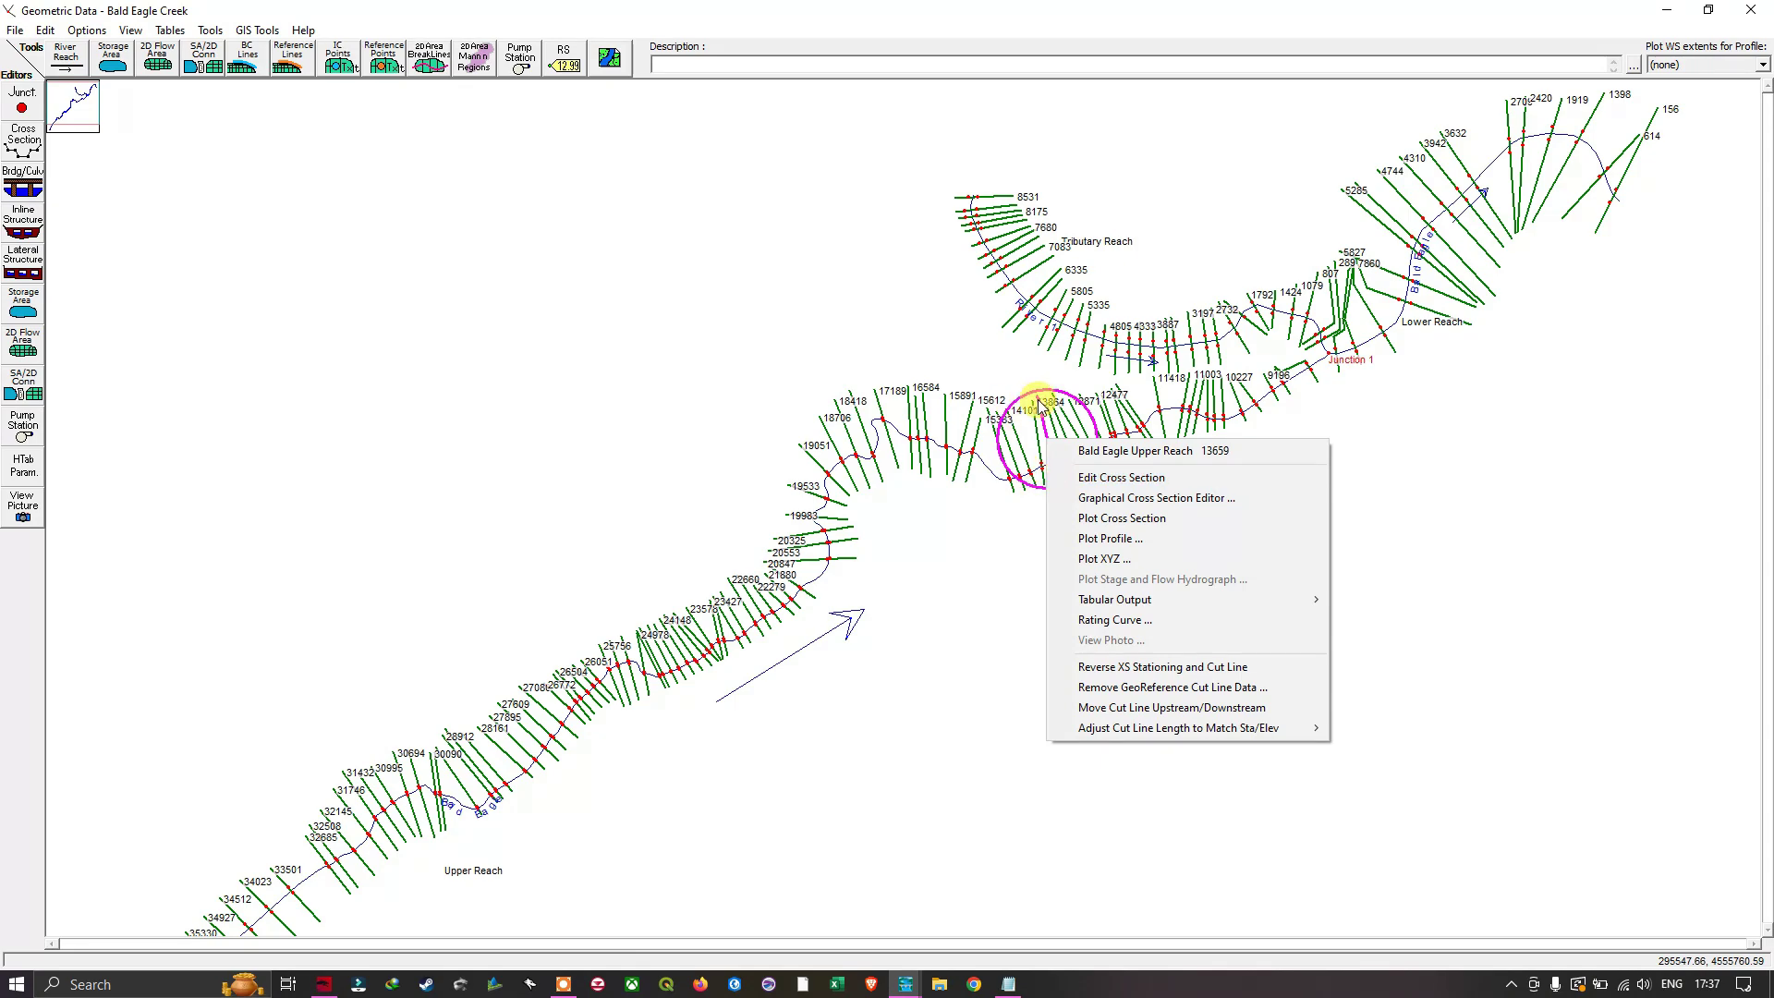
{"action": "right_click", "coordinate": [891, 443]}
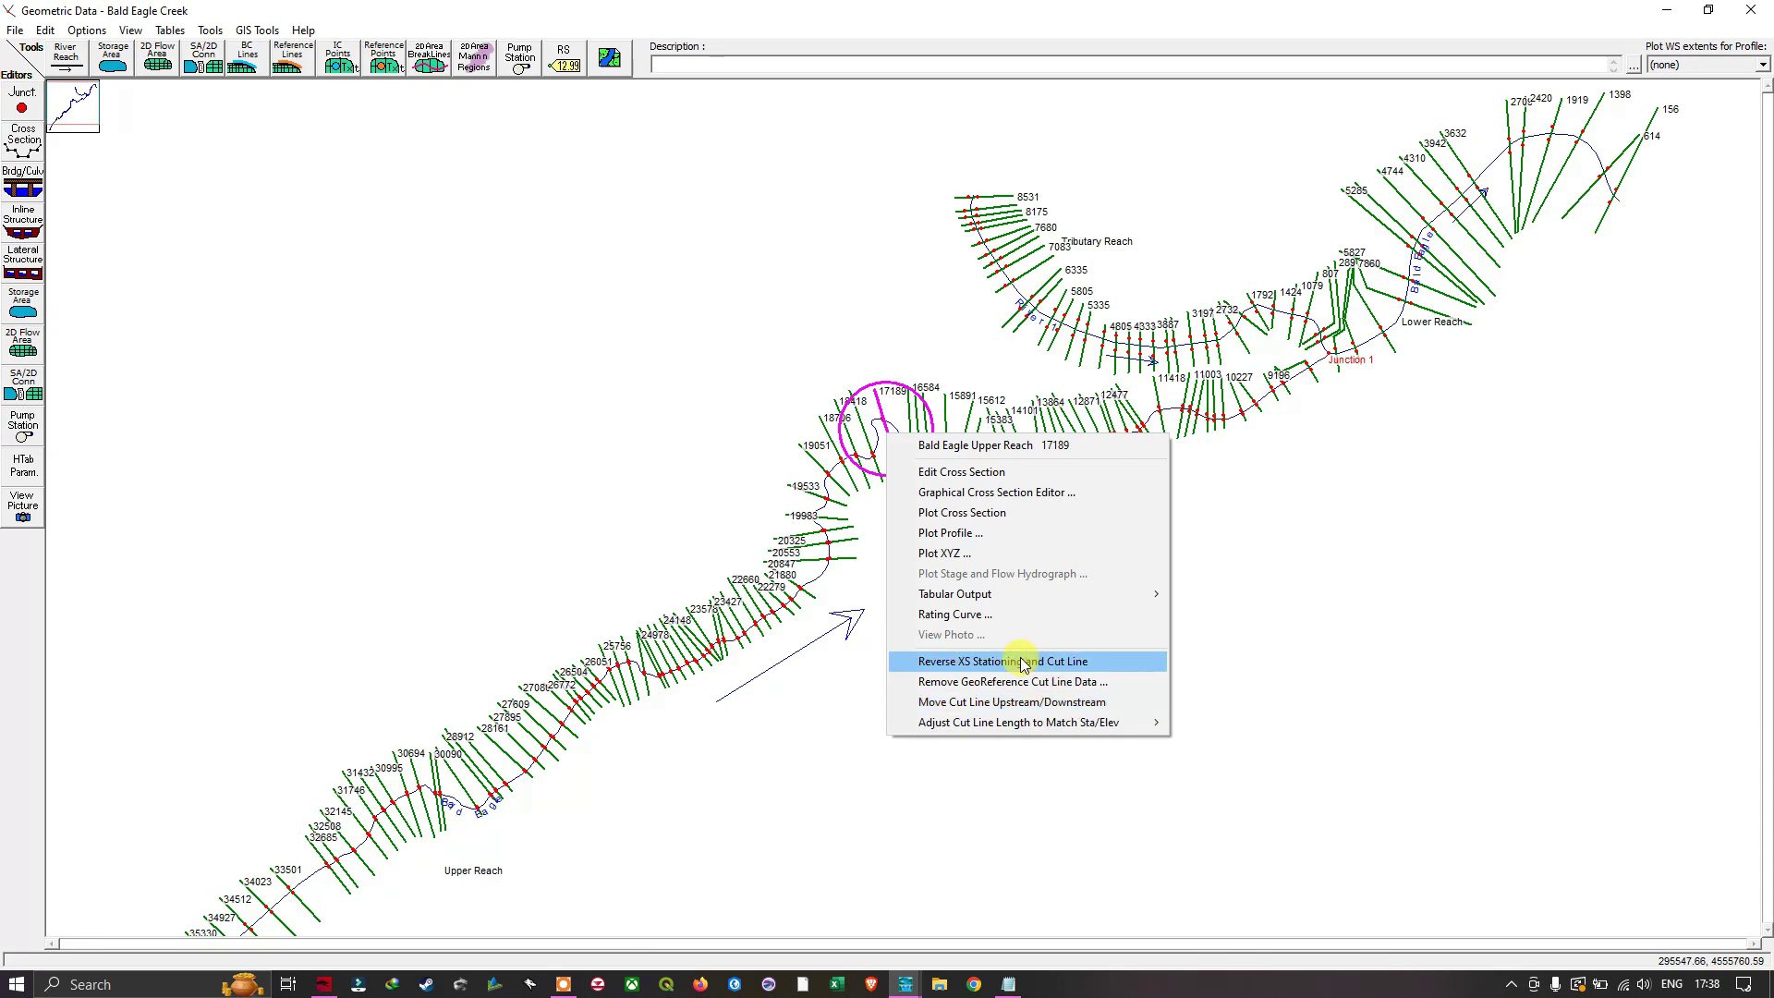
{"action": "left_click", "coordinate": [955, 472]}
{"action": "left_click_drag", "start_coordinate": [956, 324], "coordinate": [1400, 530]}
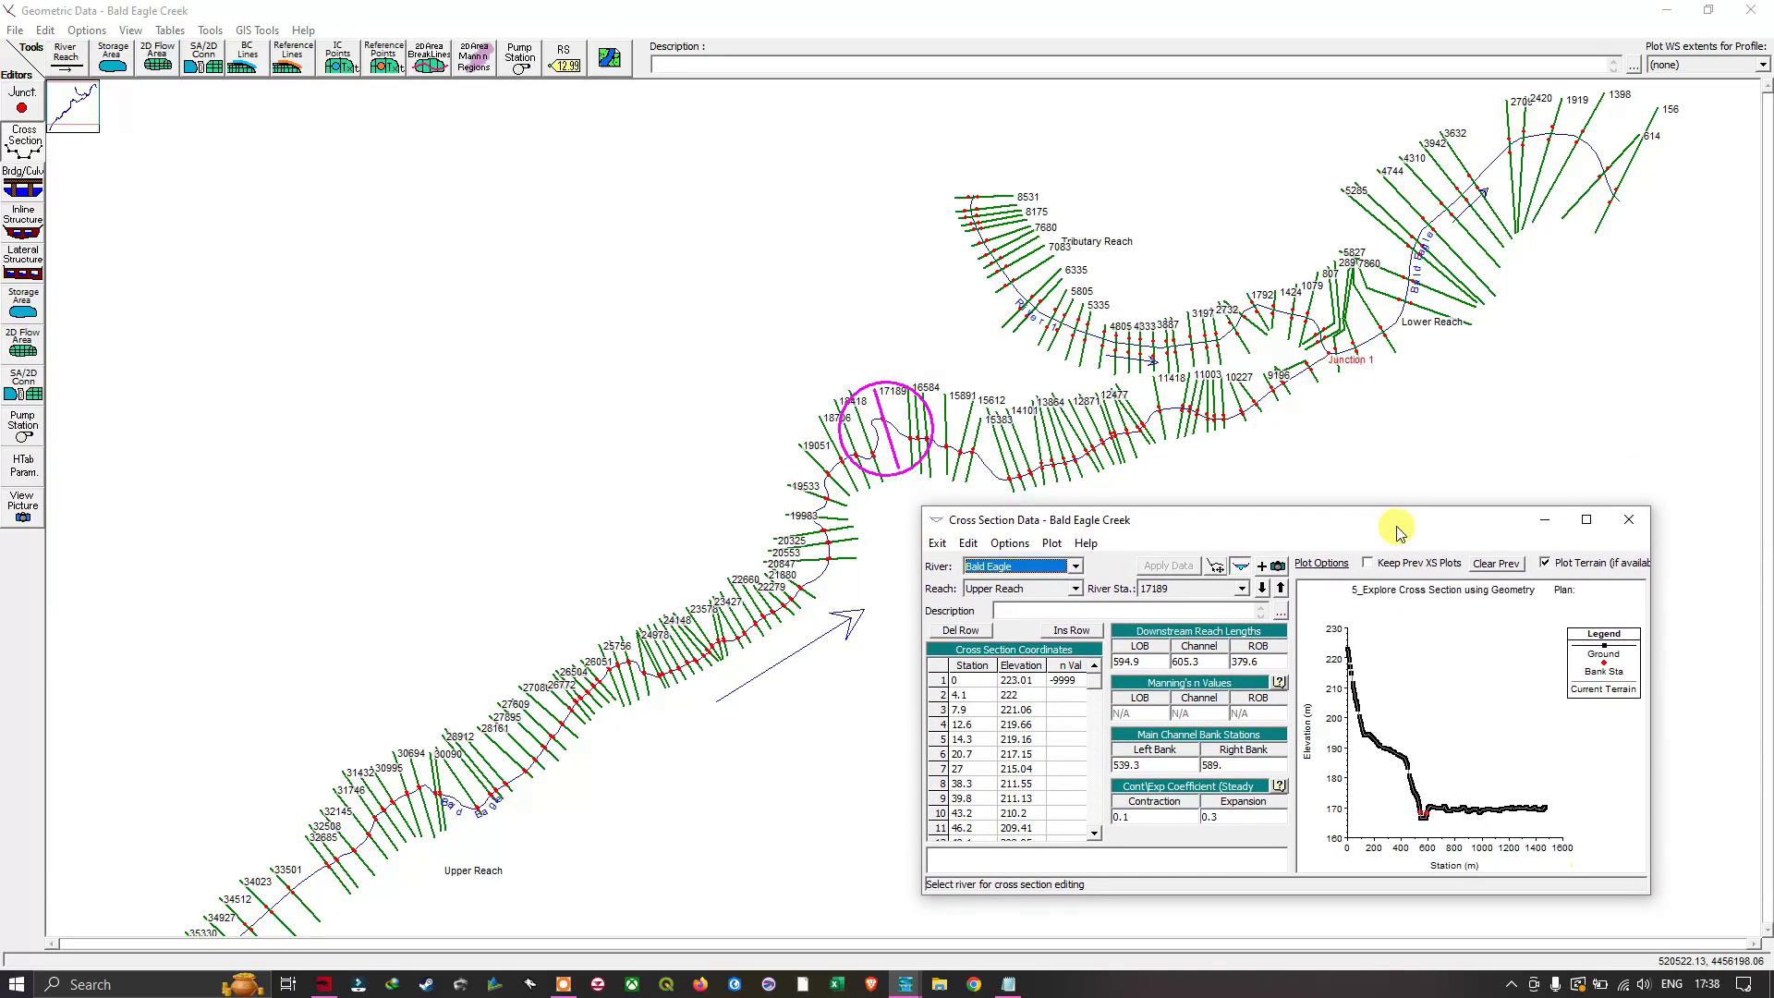
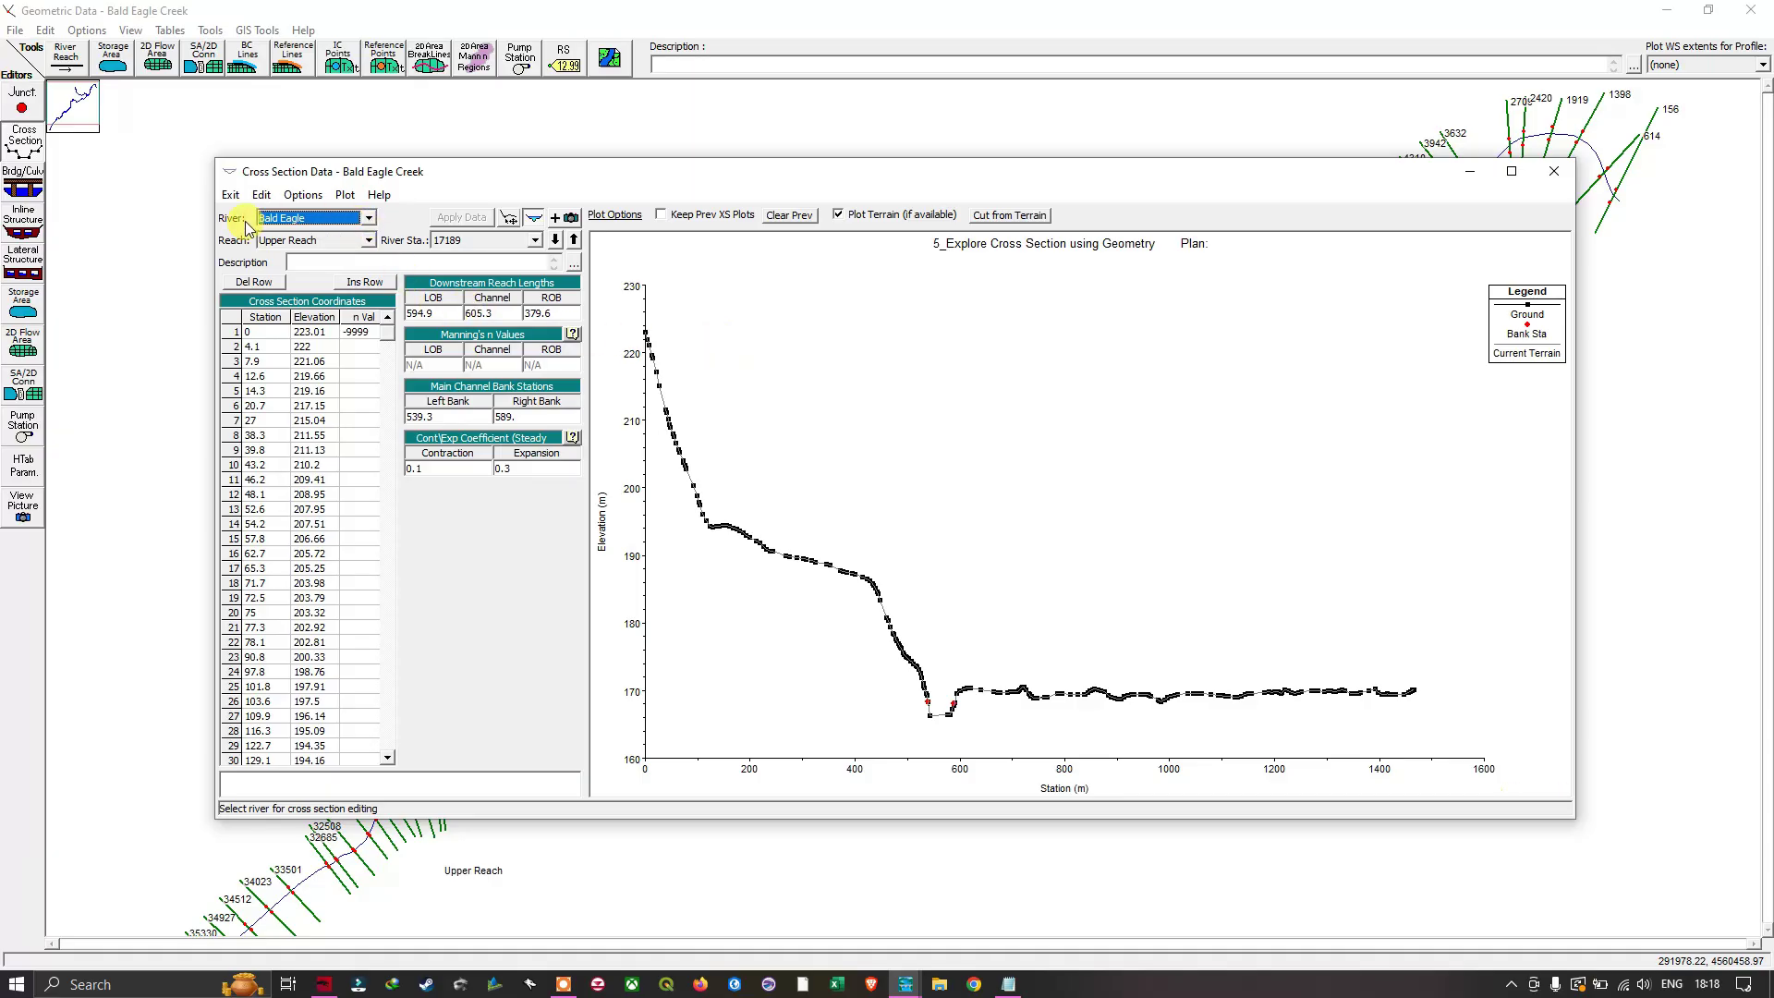
- Show the cross section data of River 1, and return to the Bald Eagle river
{"action": "left_click", "coordinate": [369, 219]}
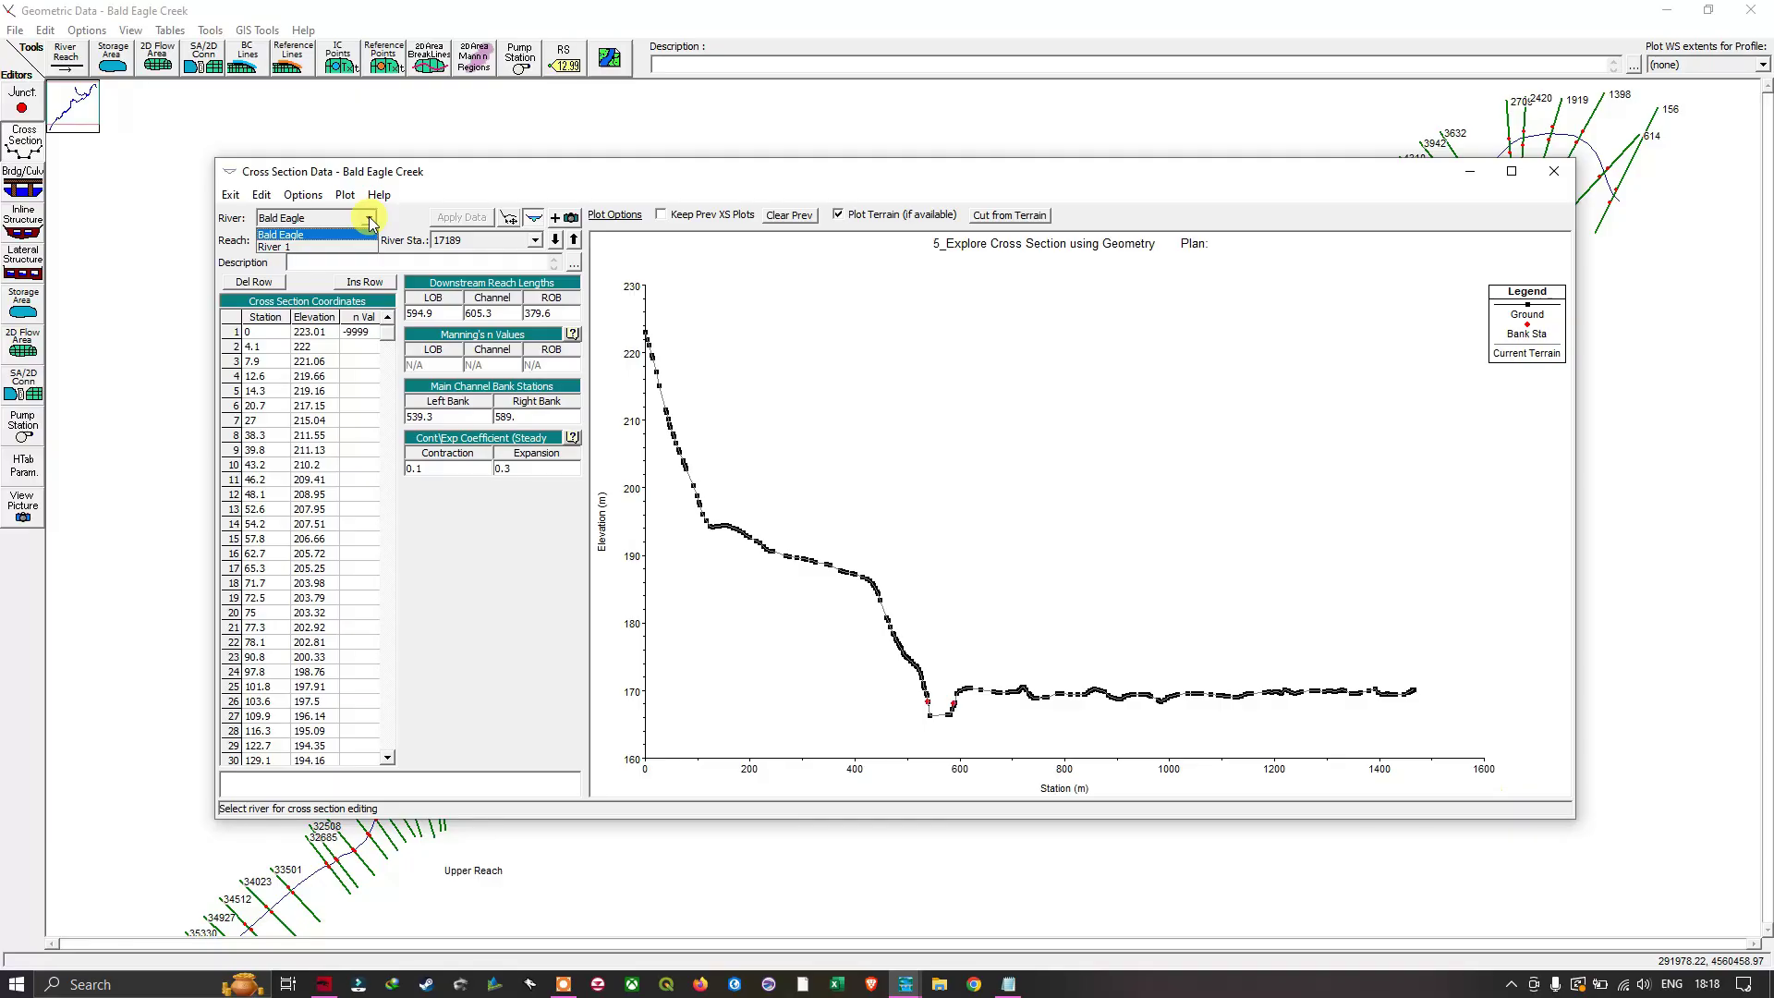
{"action": "left_click", "coordinate": [298, 248]}
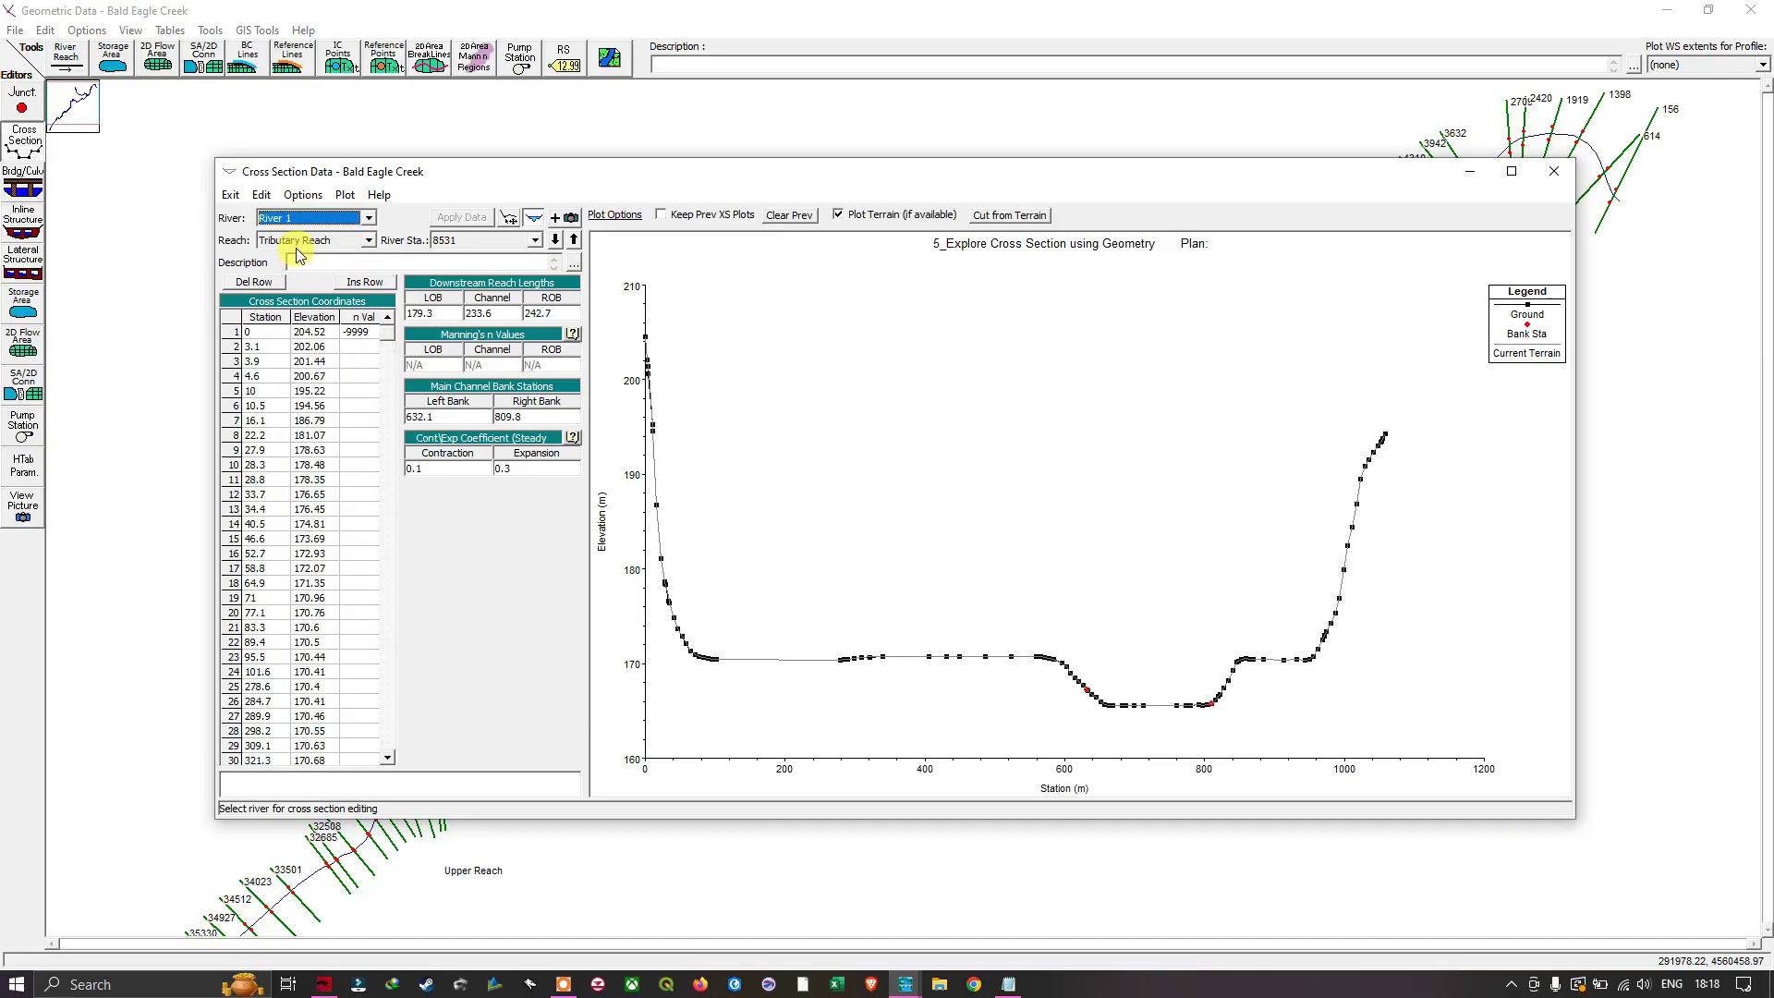
{"action": "left_click", "coordinate": [363, 218]}
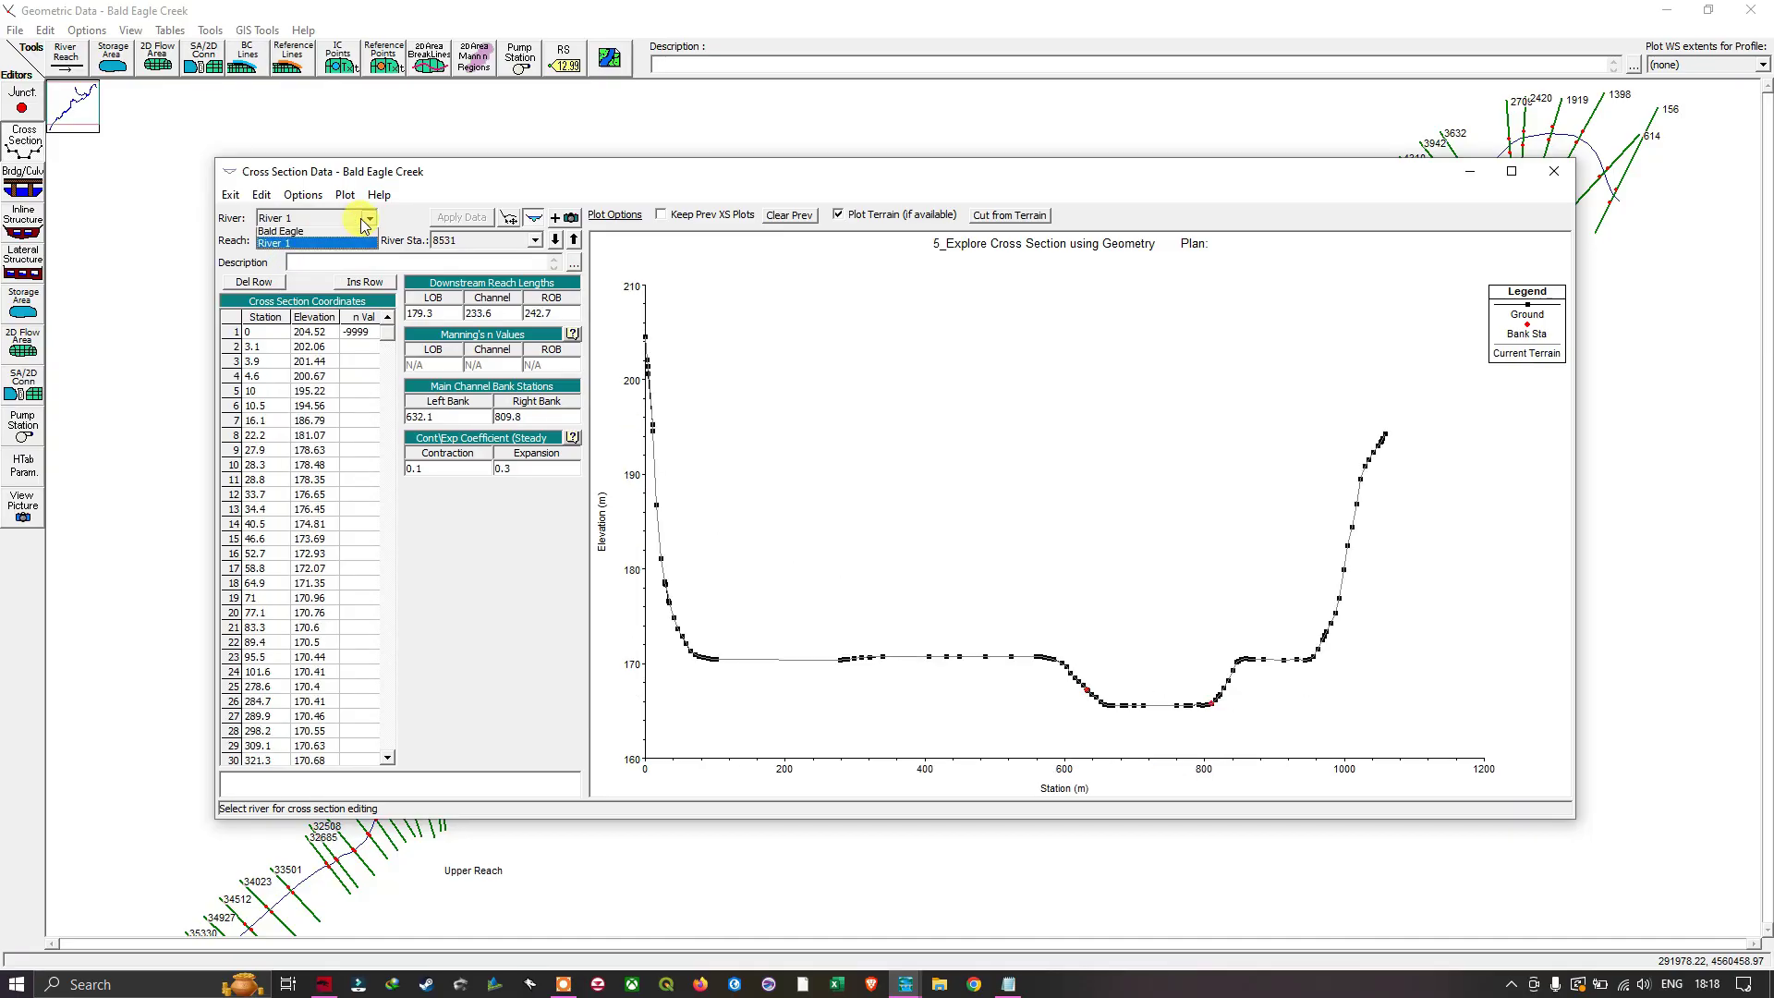
{"action": "left_click", "coordinate": [308, 236]}
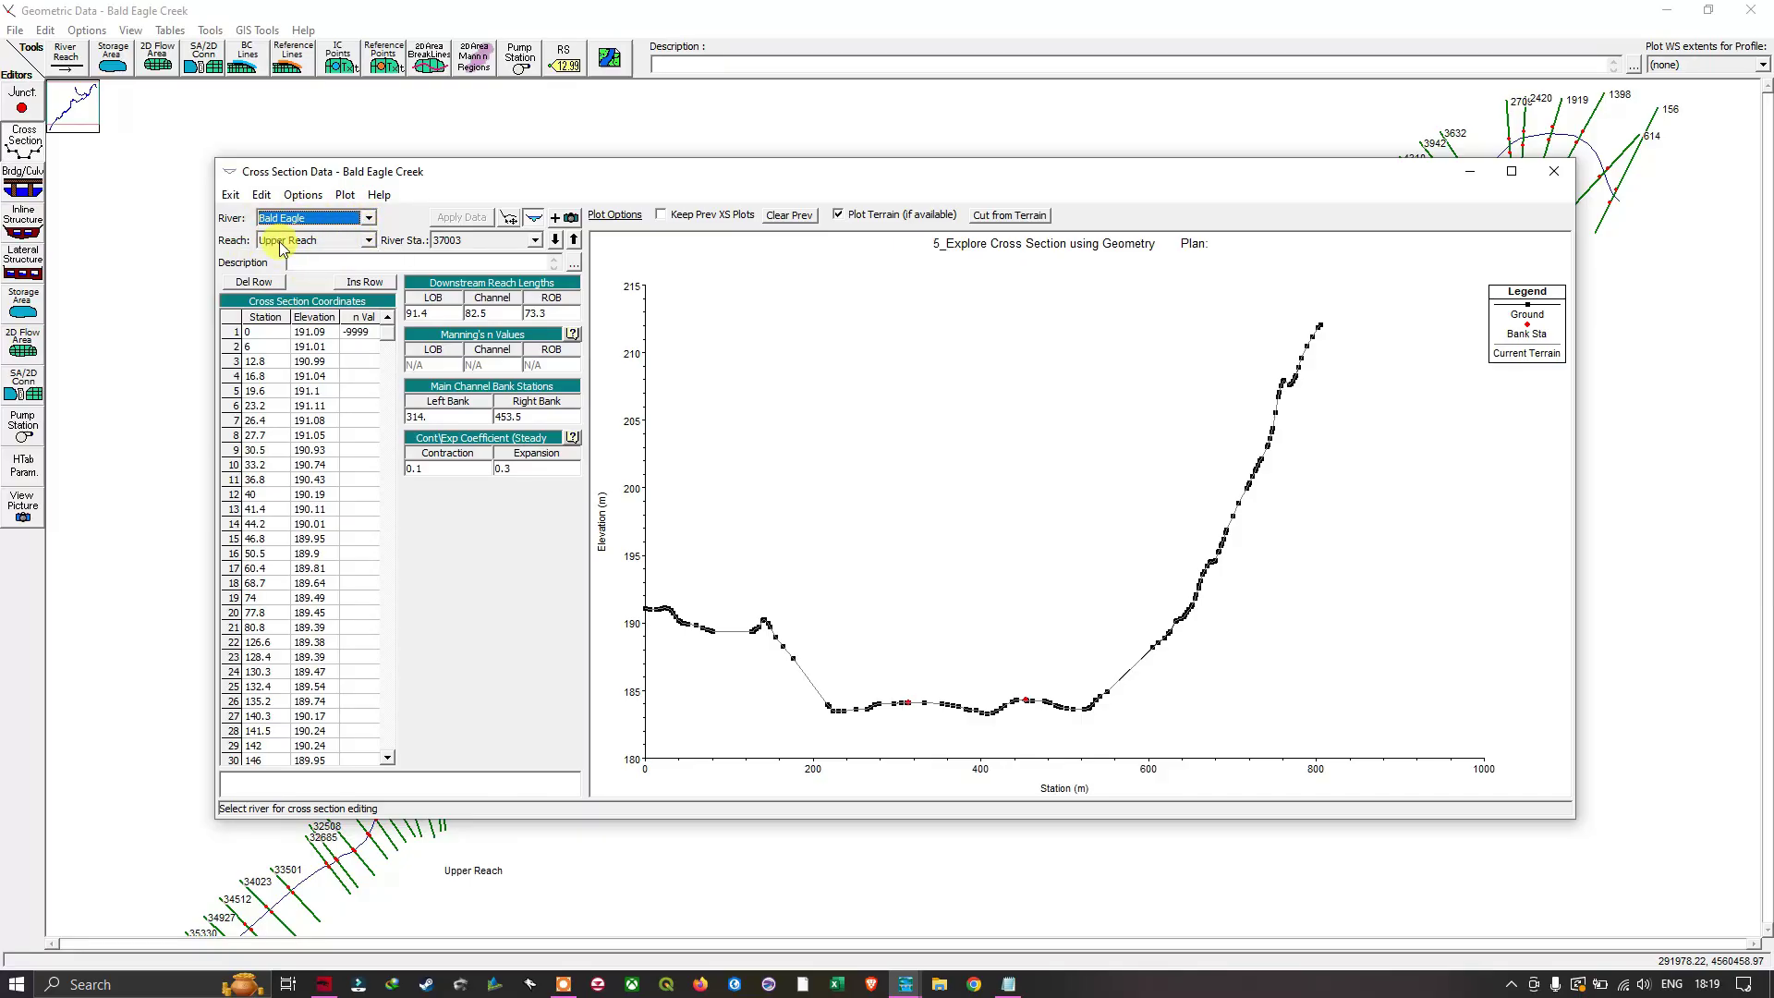
- Display the Lower Reach cross section of Bald Eagle, and switch back to the Upper Reach
{"action": "left_click", "coordinate": [368, 240]}
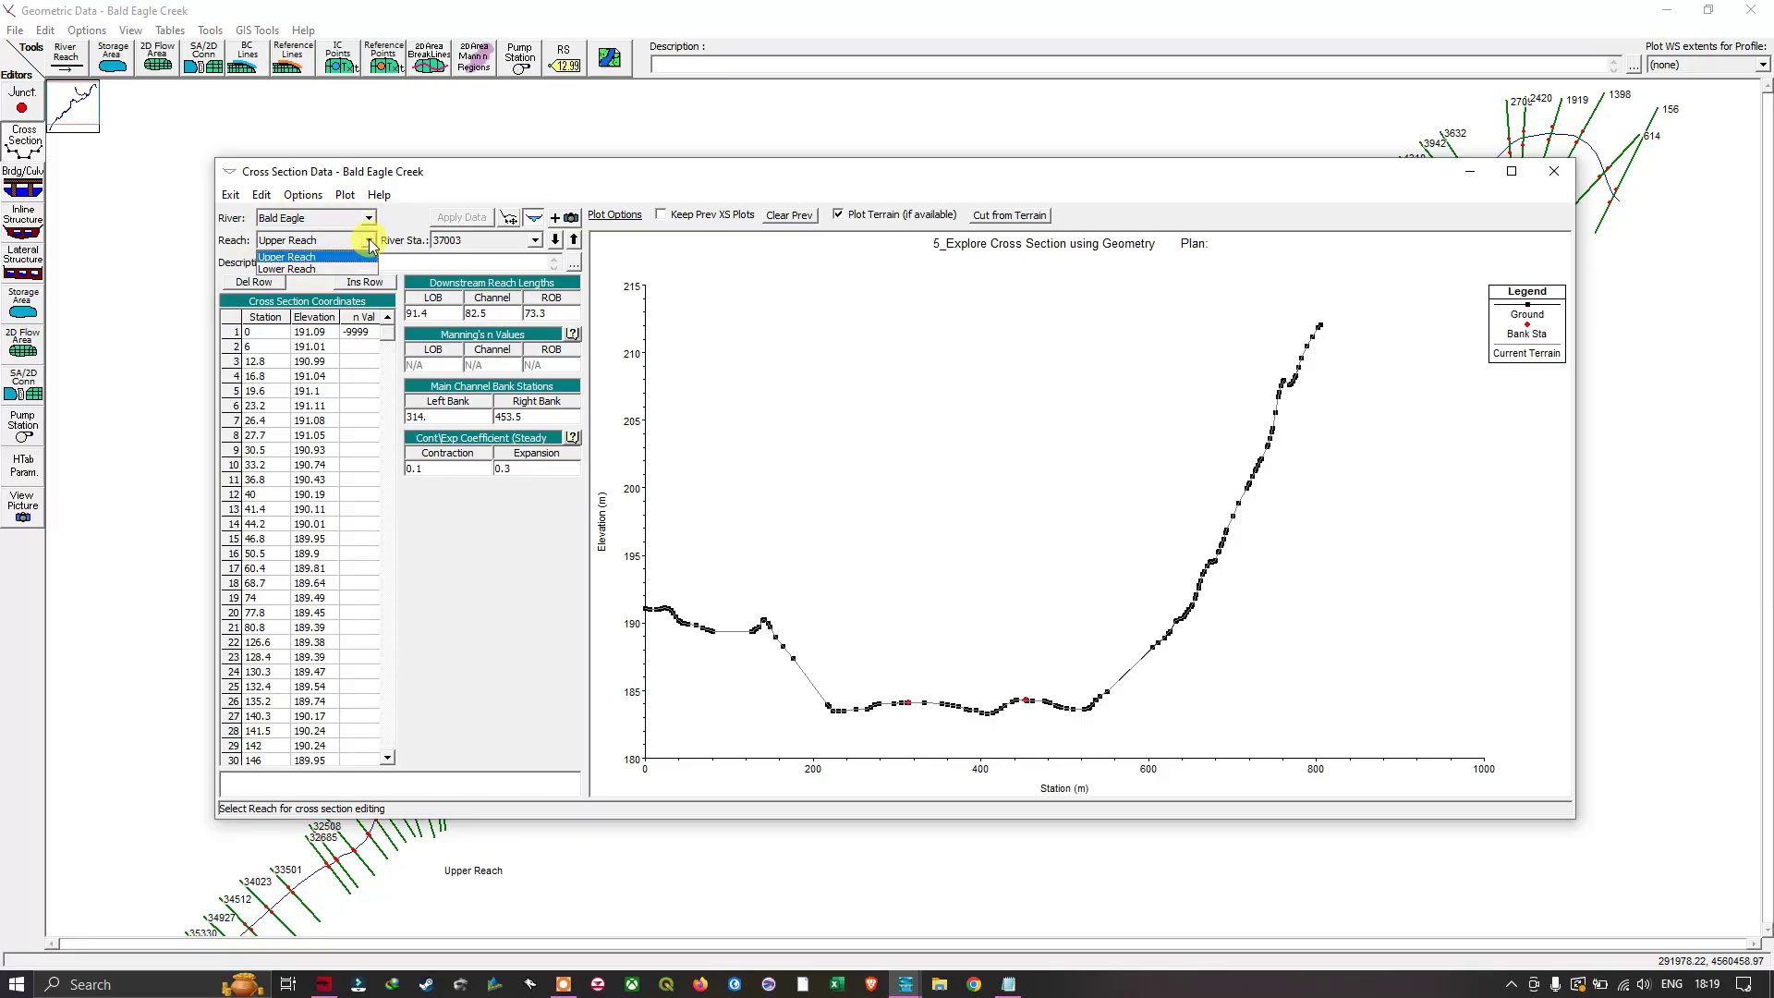
{"action": "left_click", "coordinate": [314, 268]}
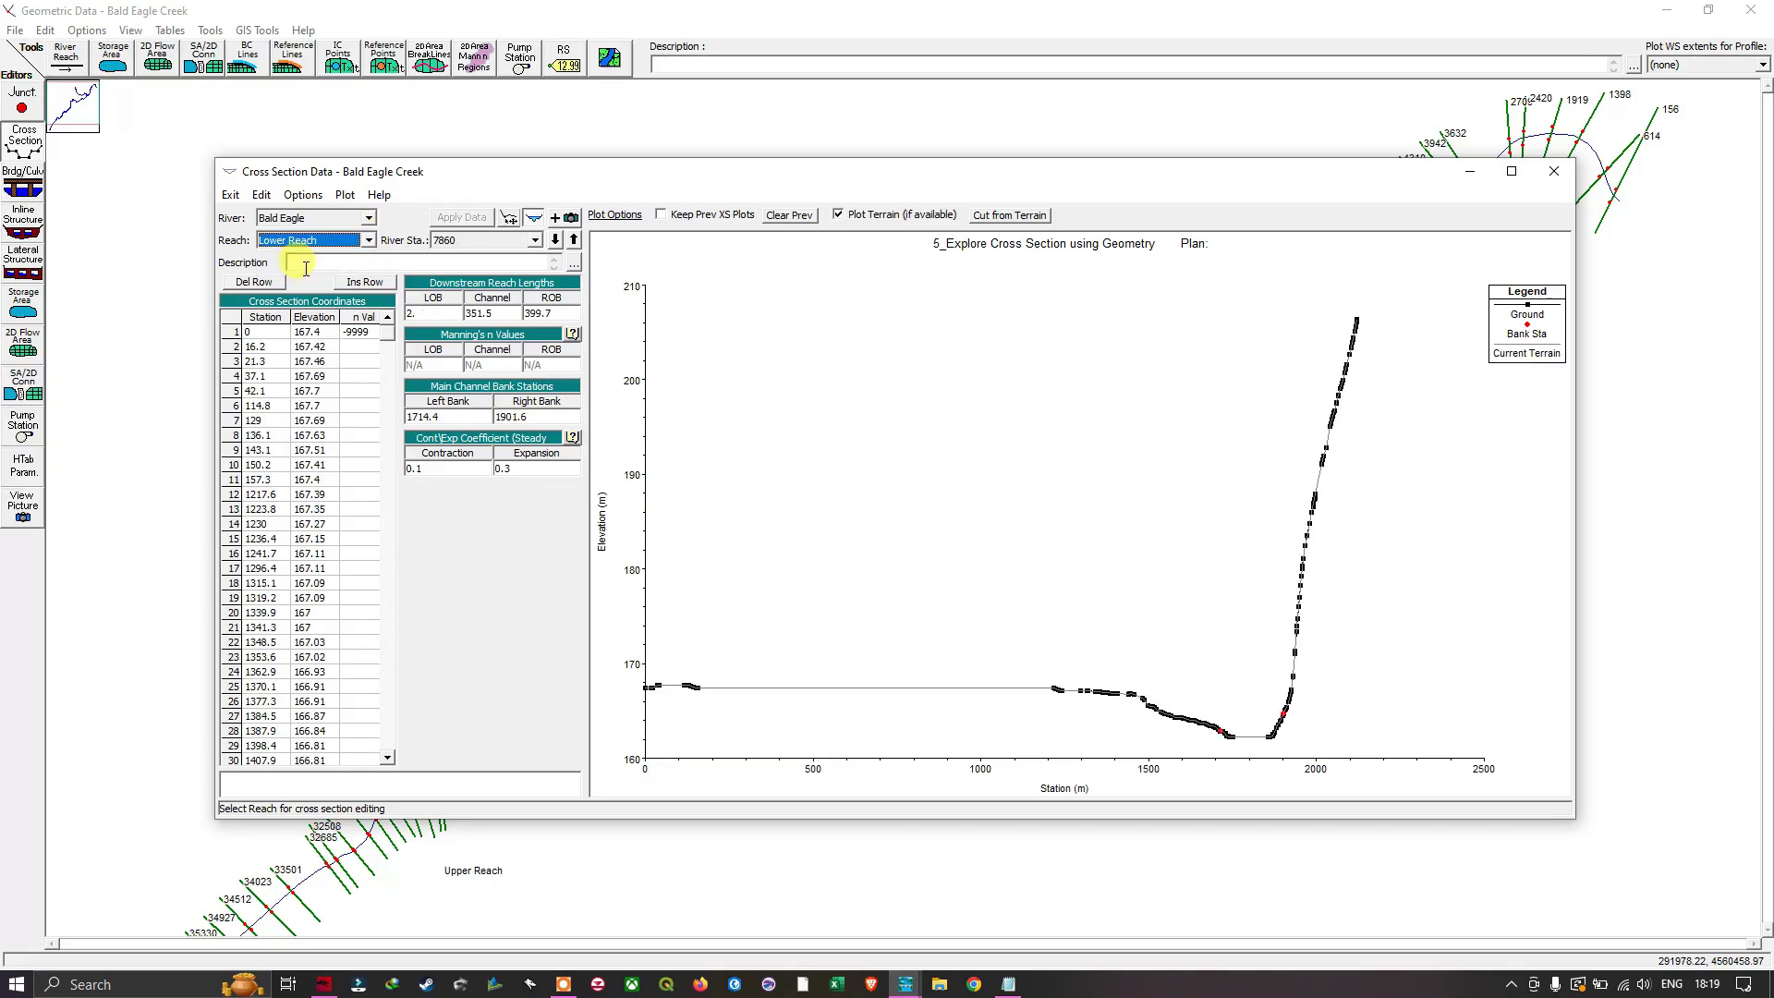
{"action": "left_click", "coordinate": [374, 238]}
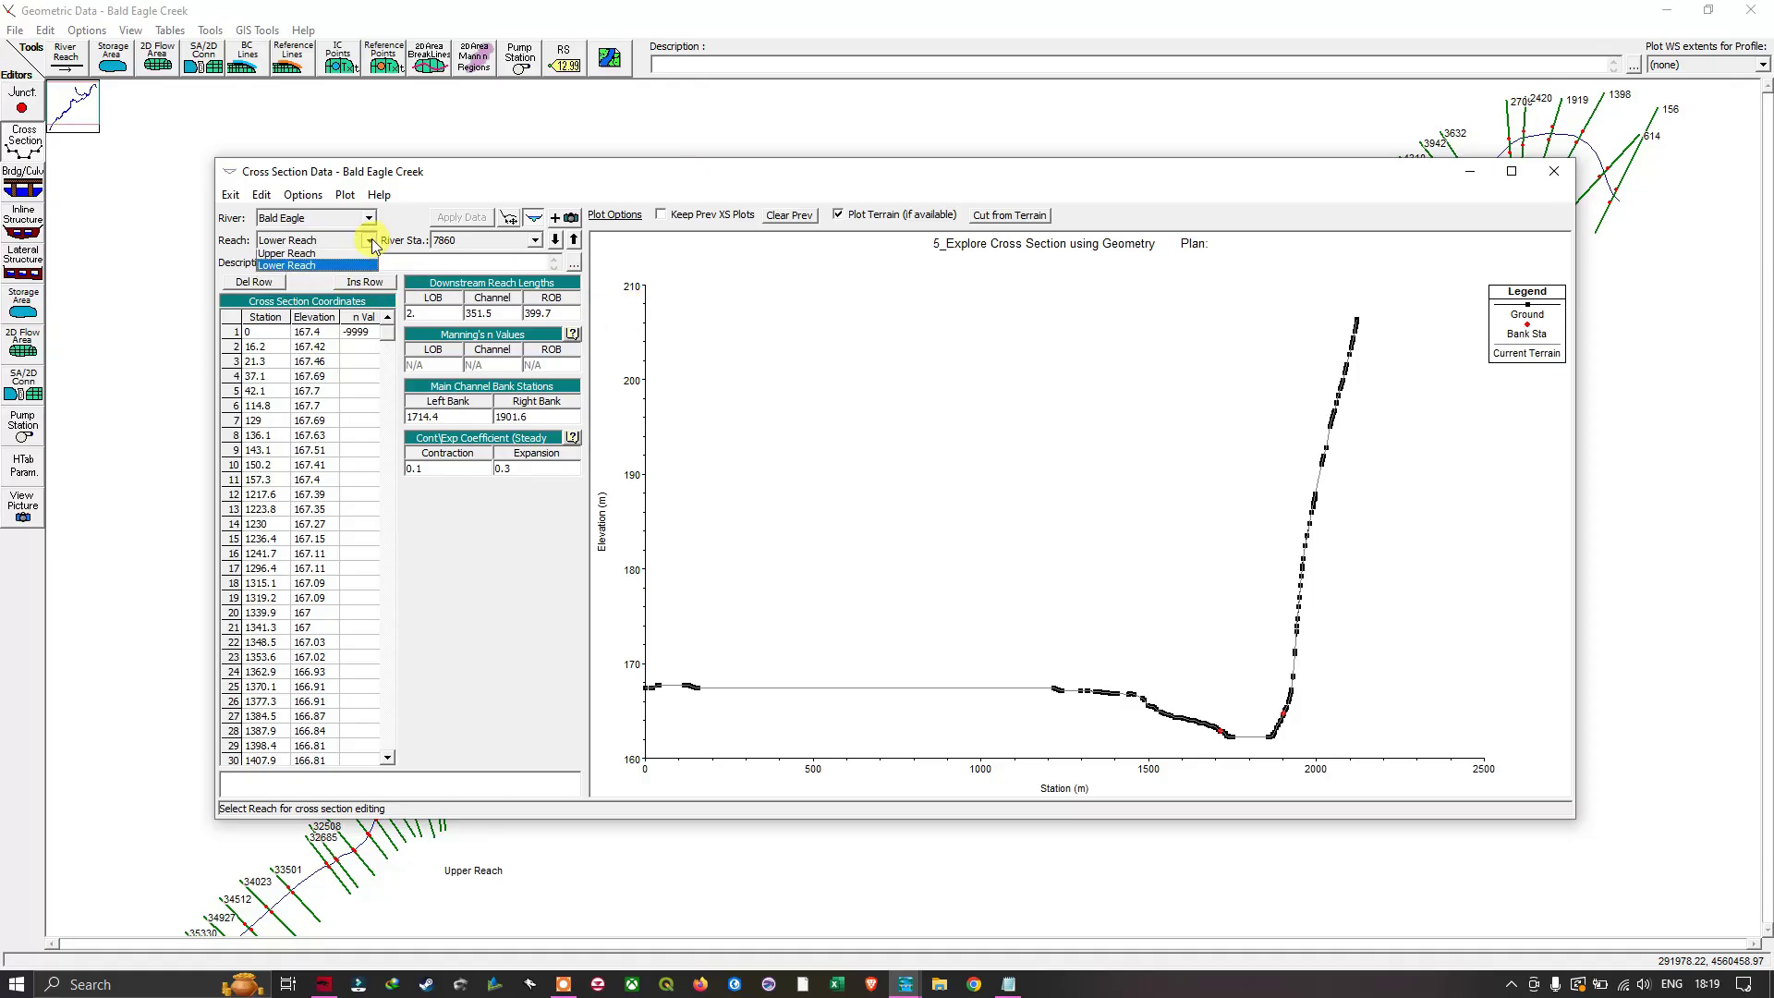
{"action": "left_click", "coordinate": [309, 257]}
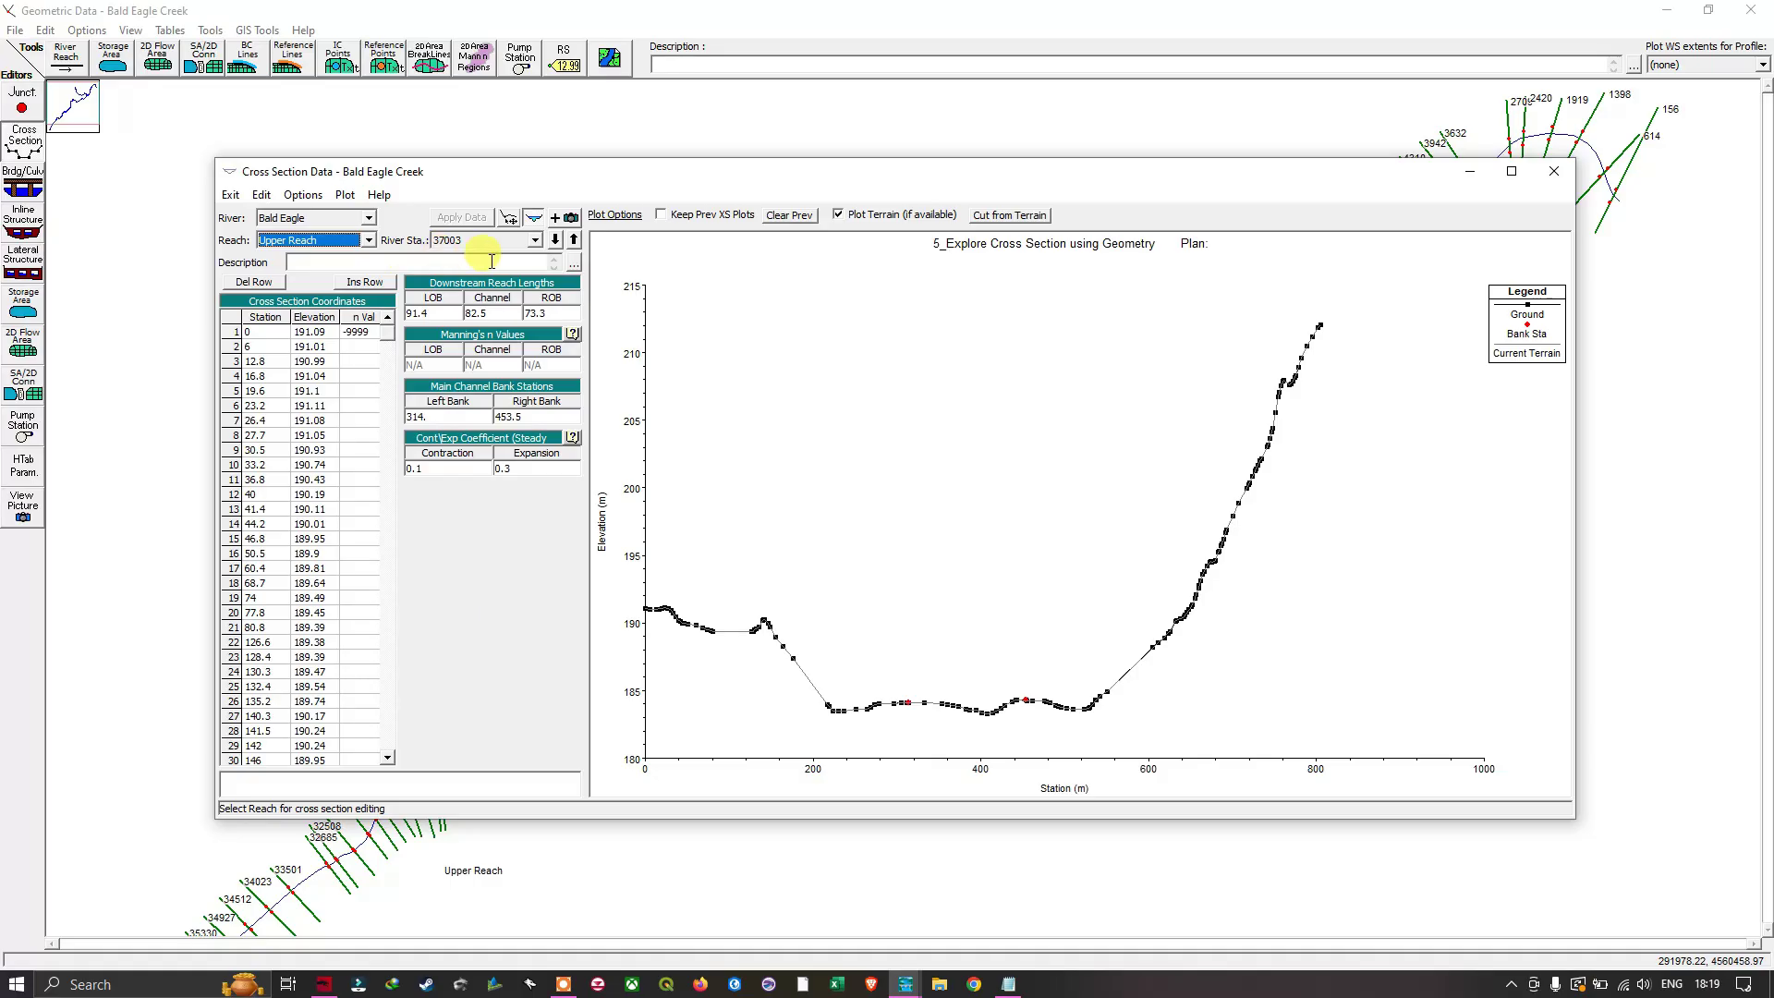
- Switch the cross section data to River 1 and check its reach choices, keeping Tributary Reach selected
{"action": "left_click", "coordinate": [368, 218]}
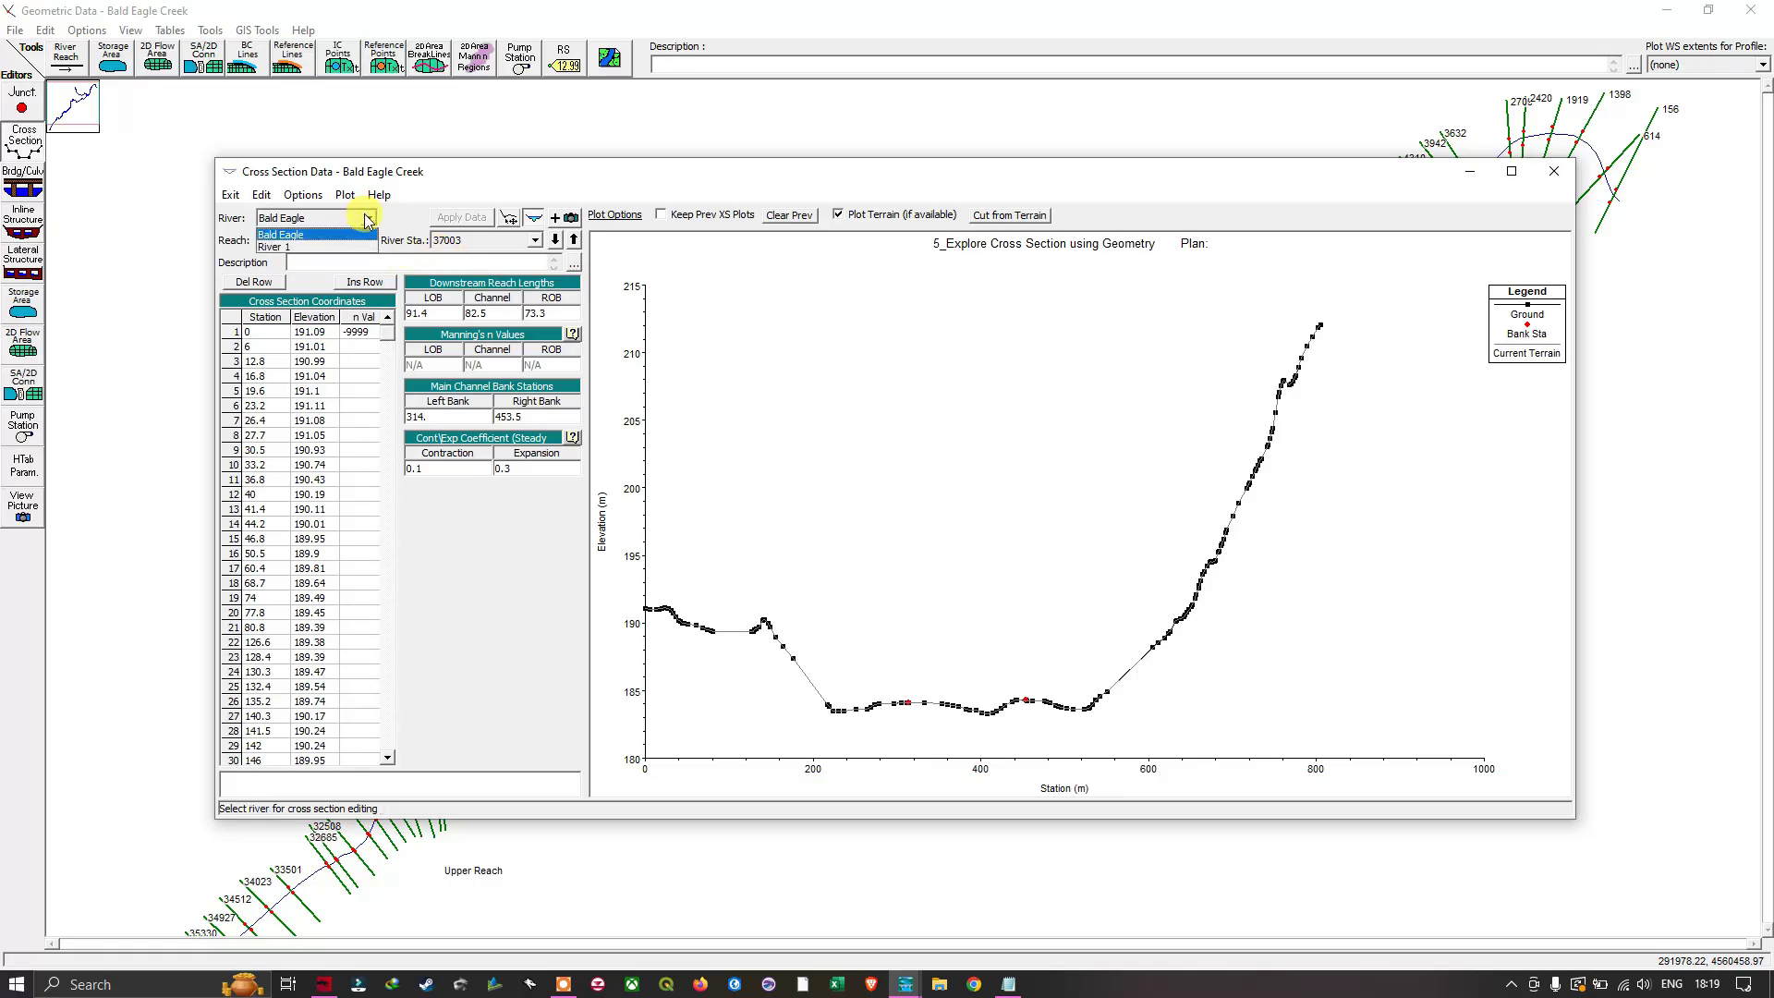
{"action": "left_click", "coordinate": [278, 249]}
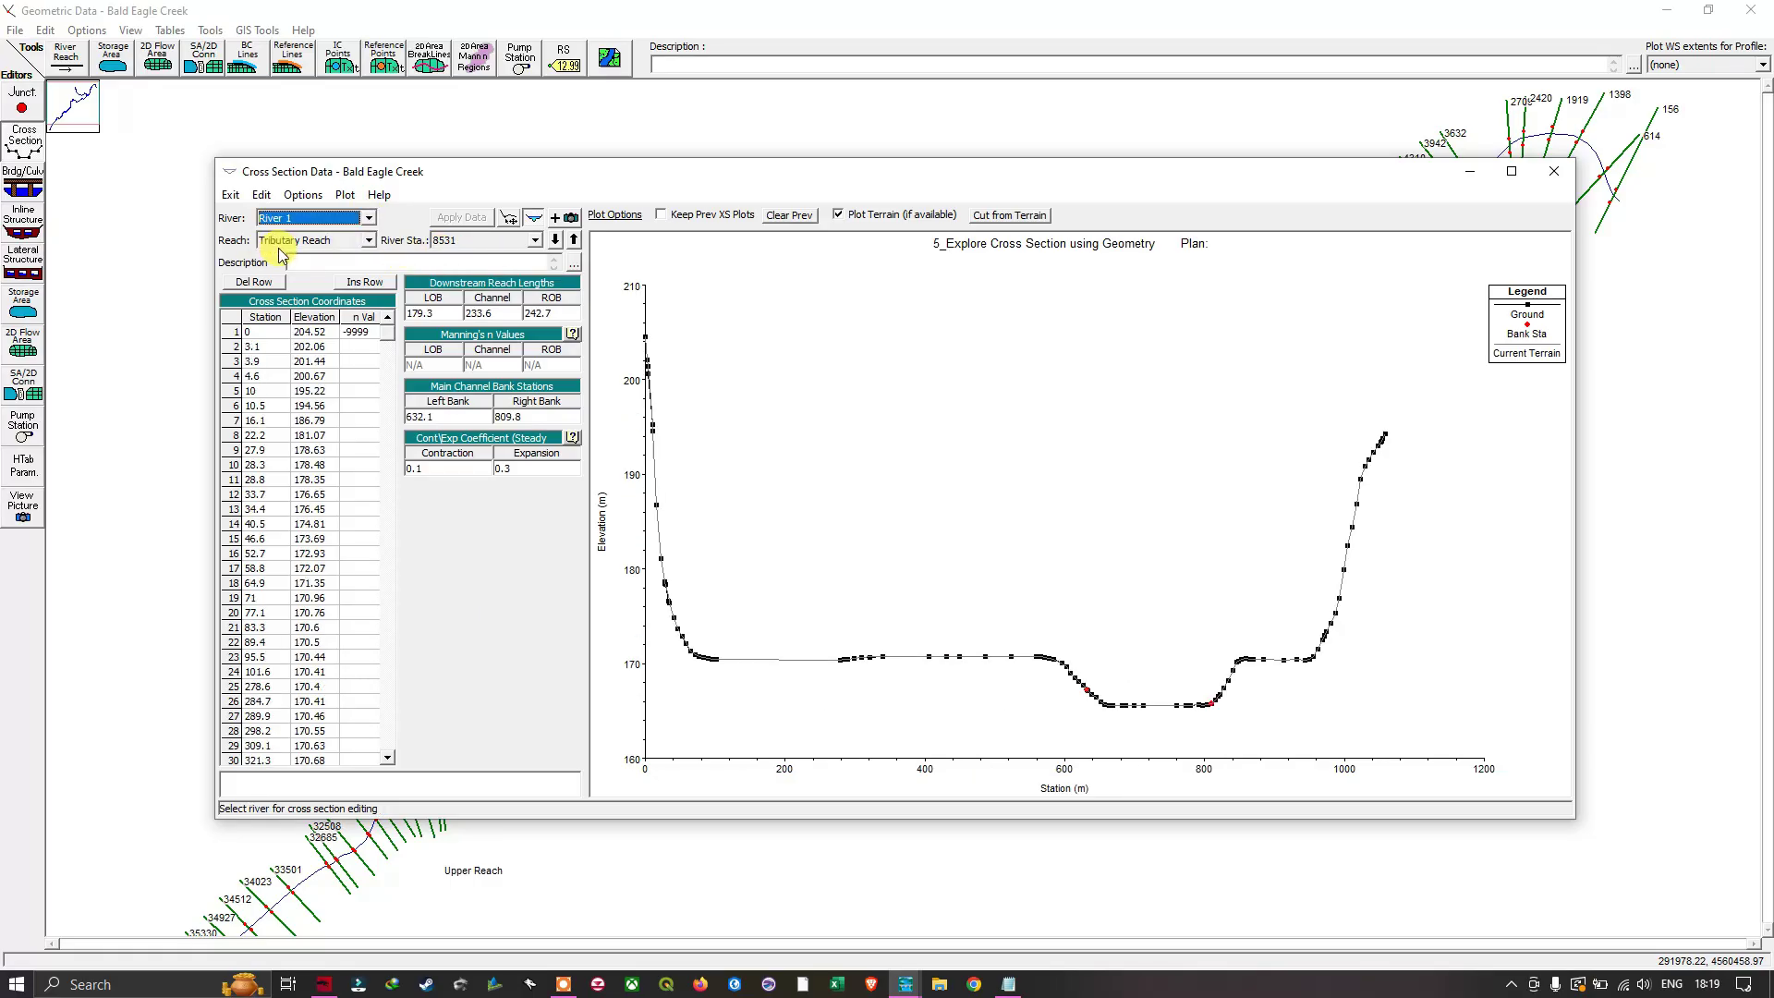
{"action": "left_click", "coordinate": [368, 240]}
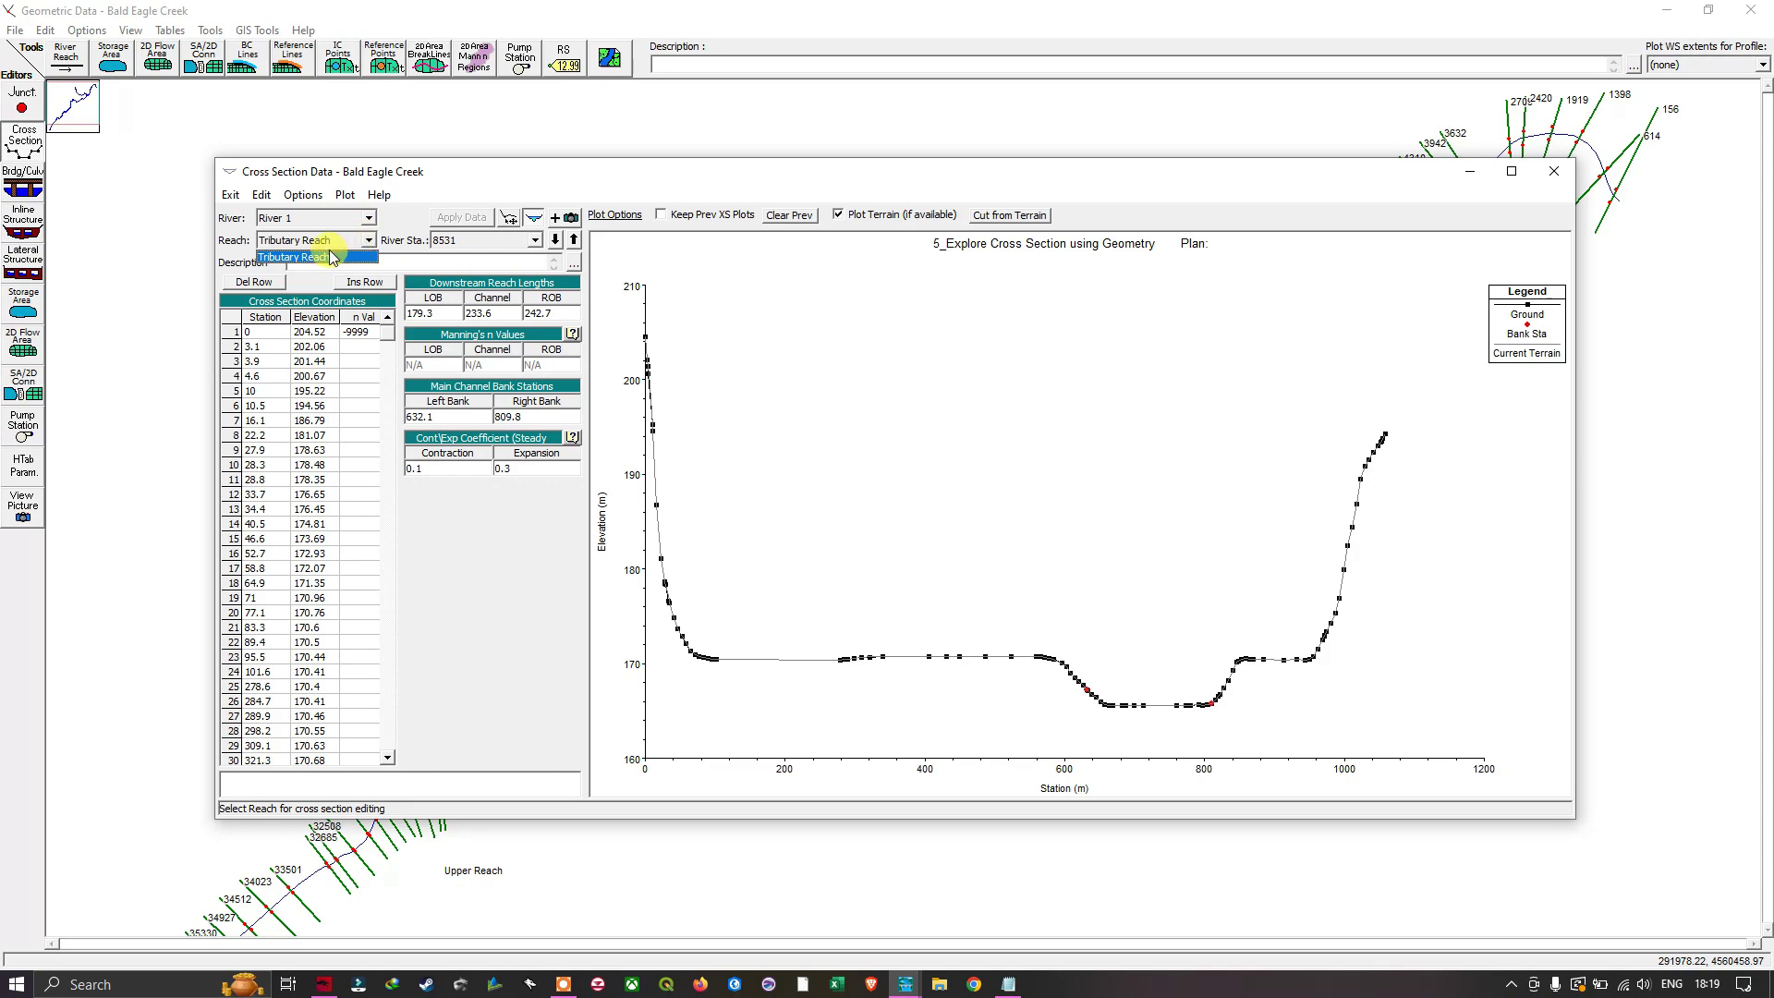
{"action": "left_click", "coordinate": [330, 262]}
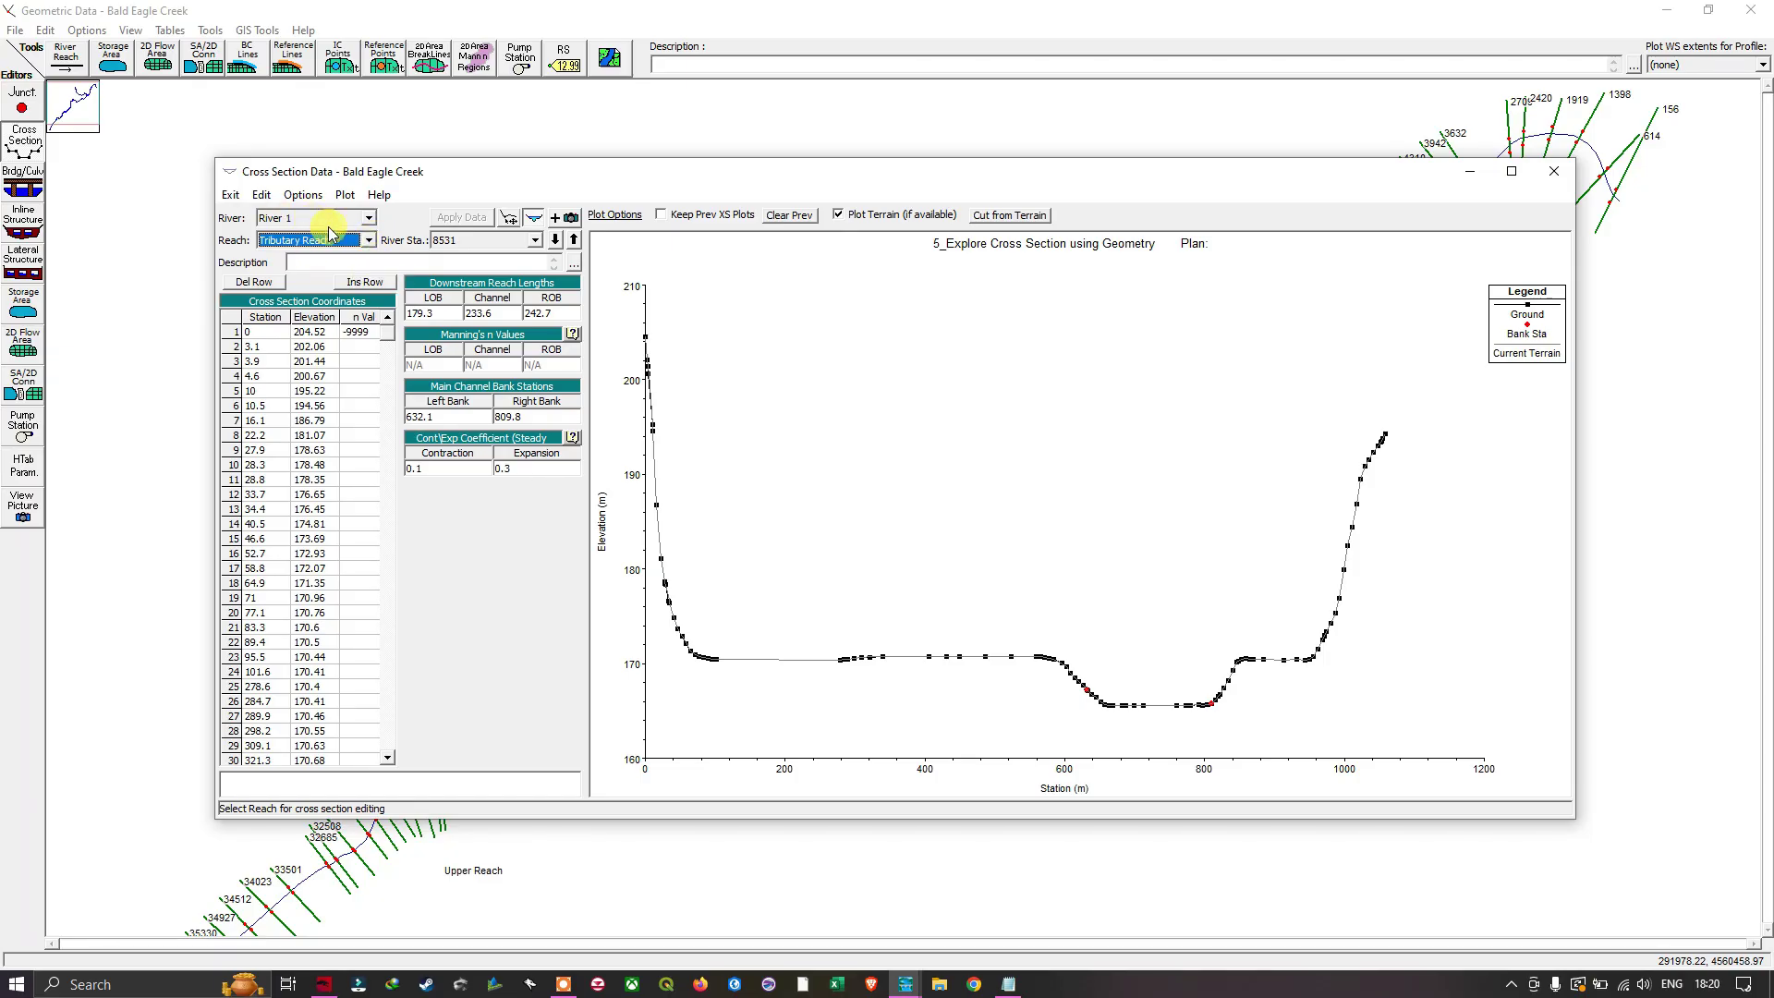
{"action": "left_click", "coordinate": [367, 242]}
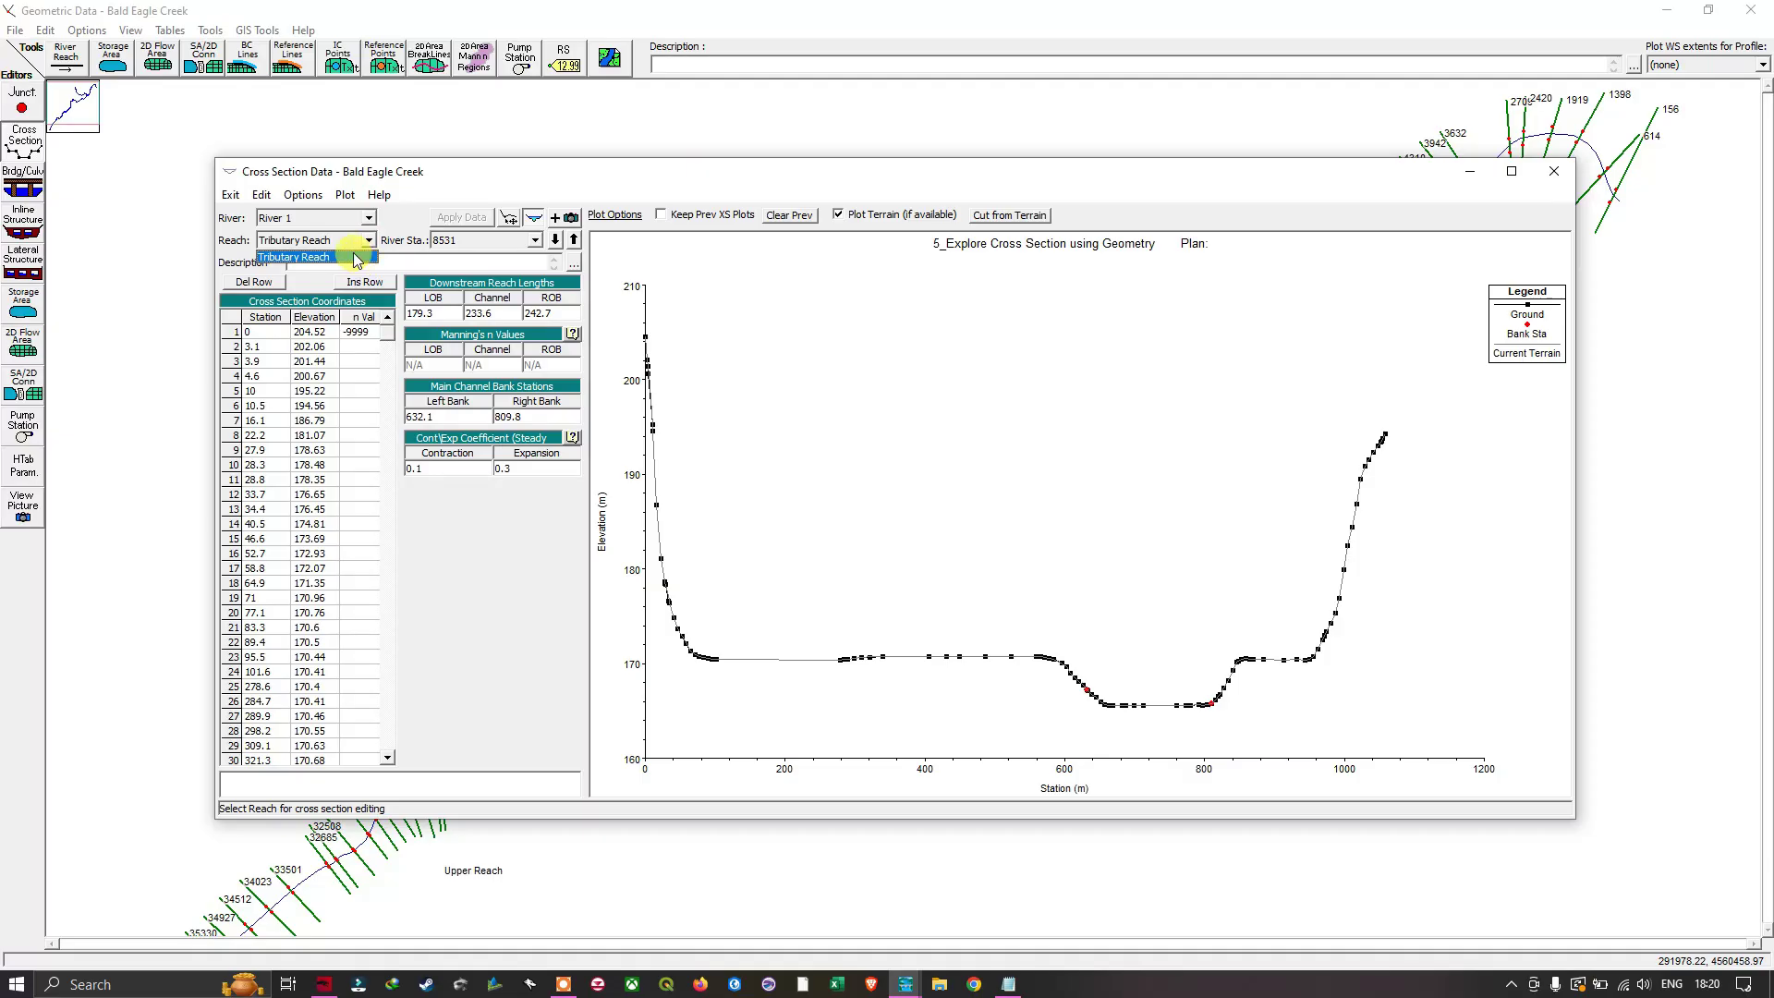
{"action": "left_click", "coordinate": [358, 251]}
- Select the Upper Reach of the Bald Eagle river and look through its list of river stations
{"action": "left_click", "coordinate": [368, 217]}
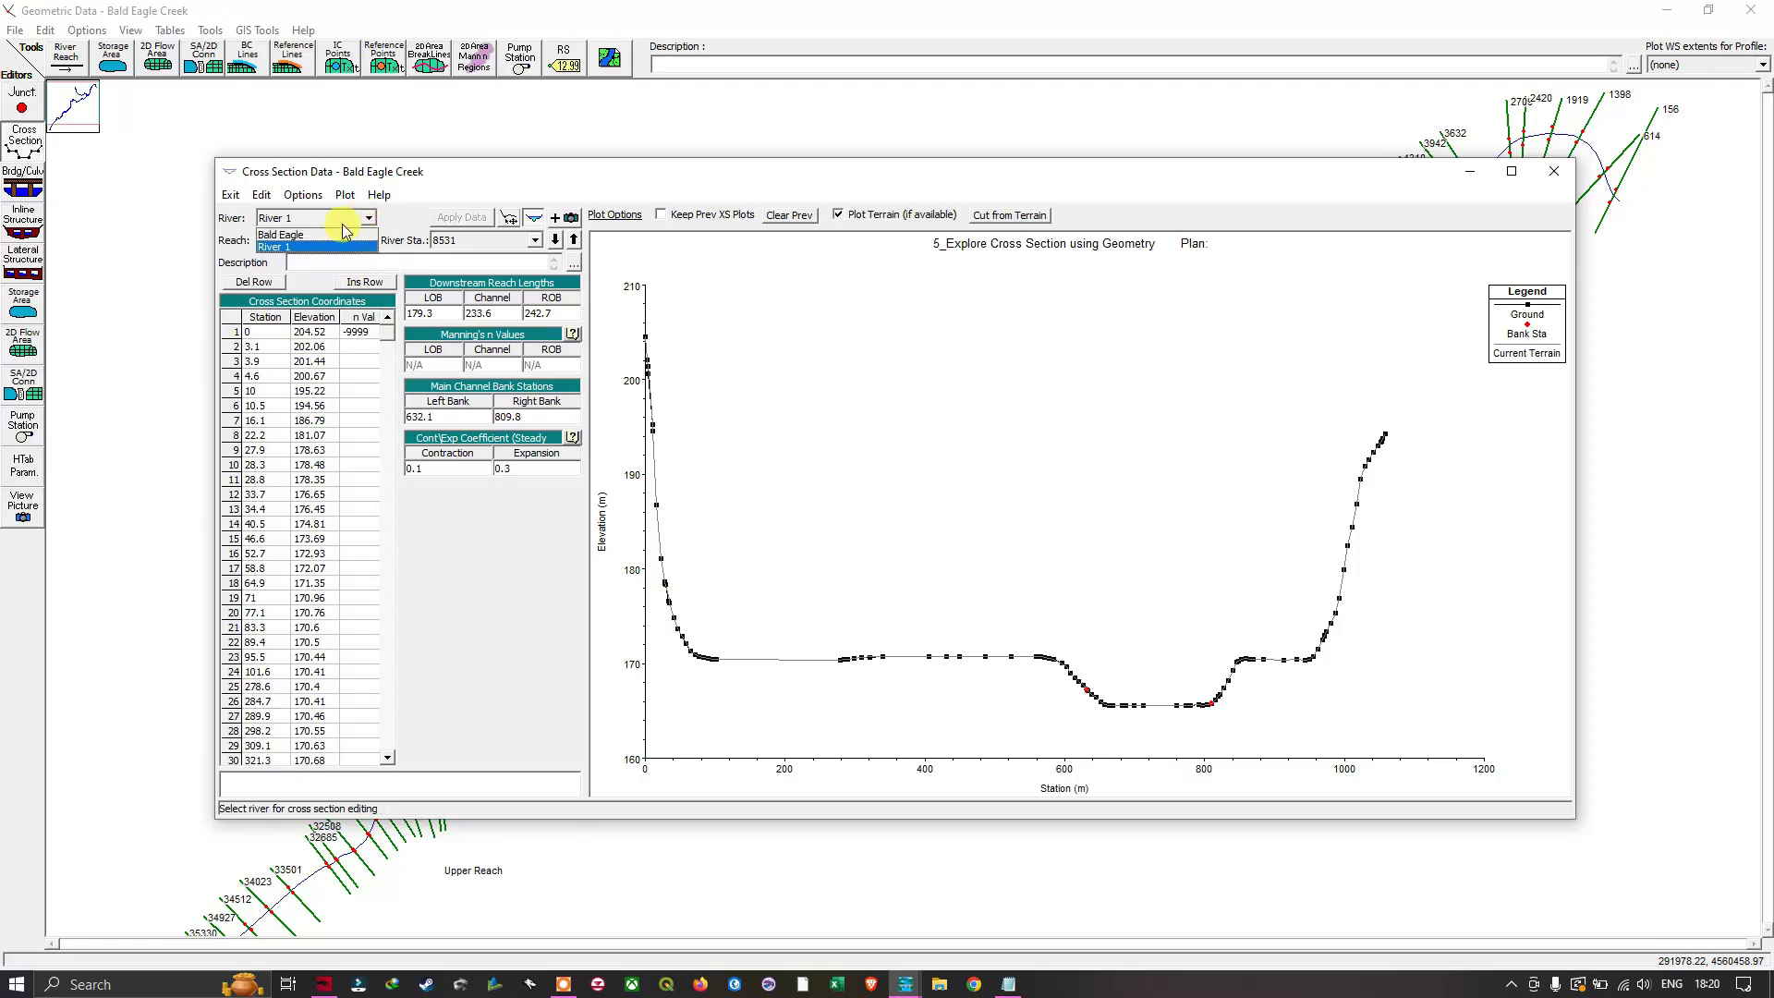
{"action": "left_click", "coordinate": [288, 237]}
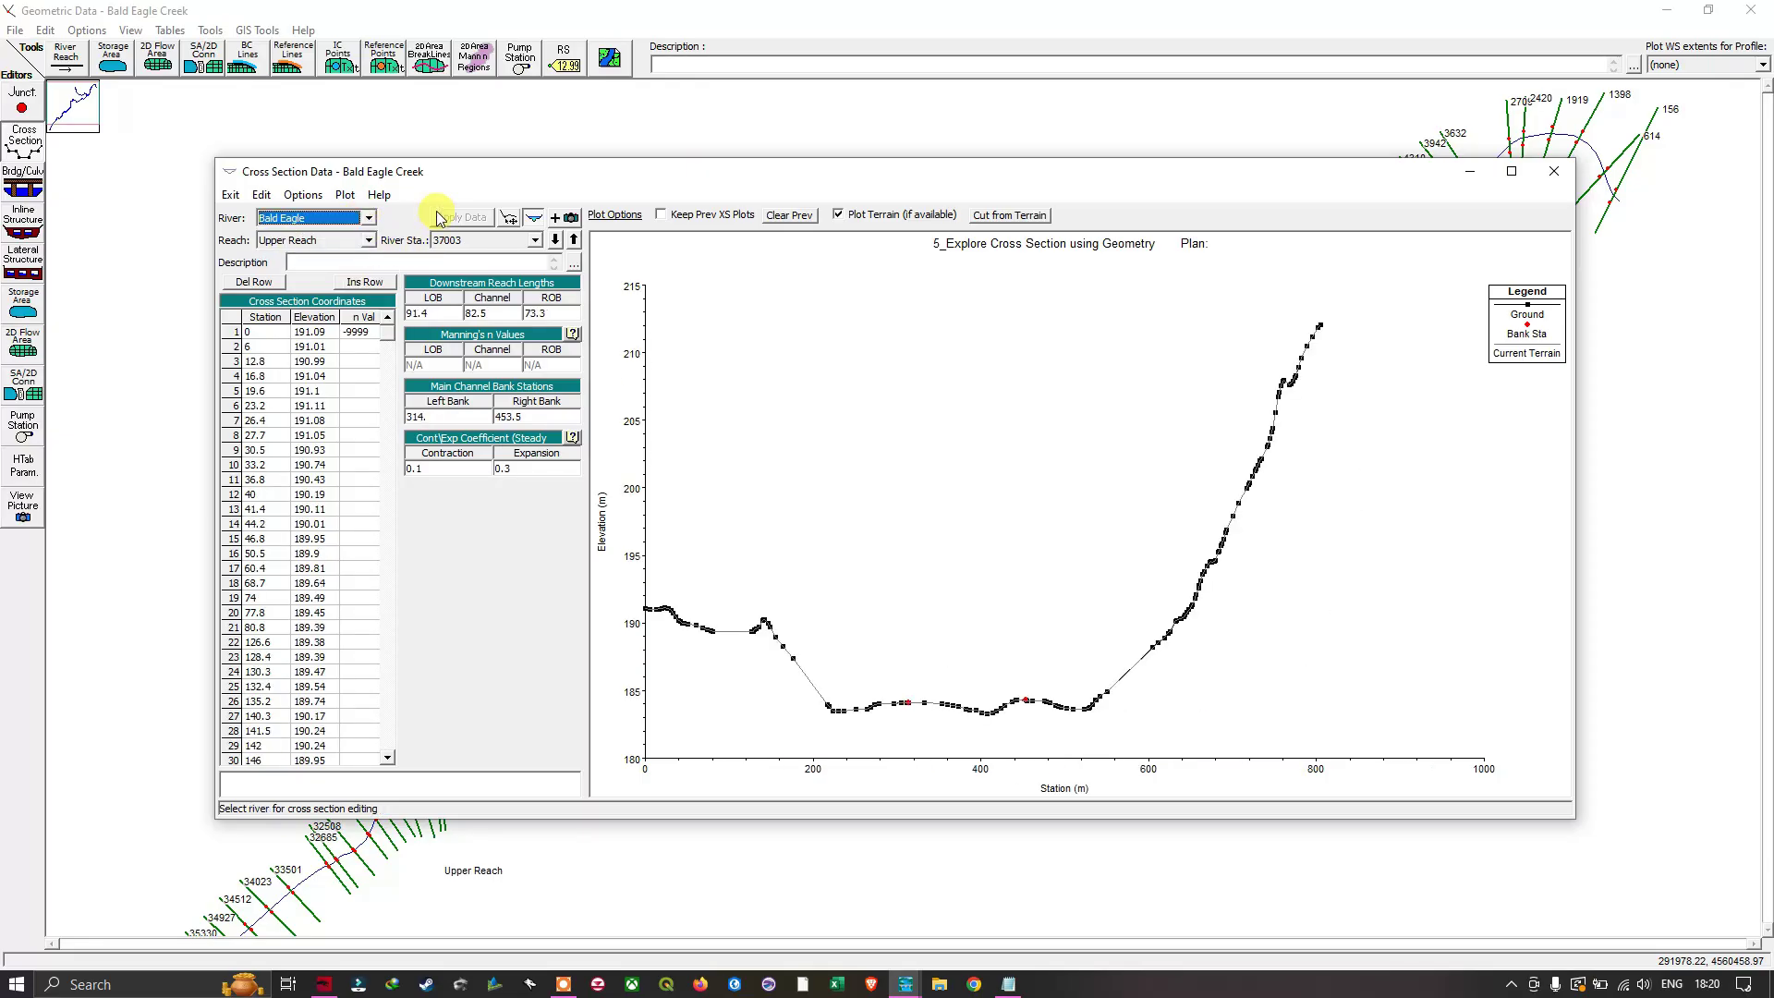
{"action": "left_click", "coordinate": [368, 241]}
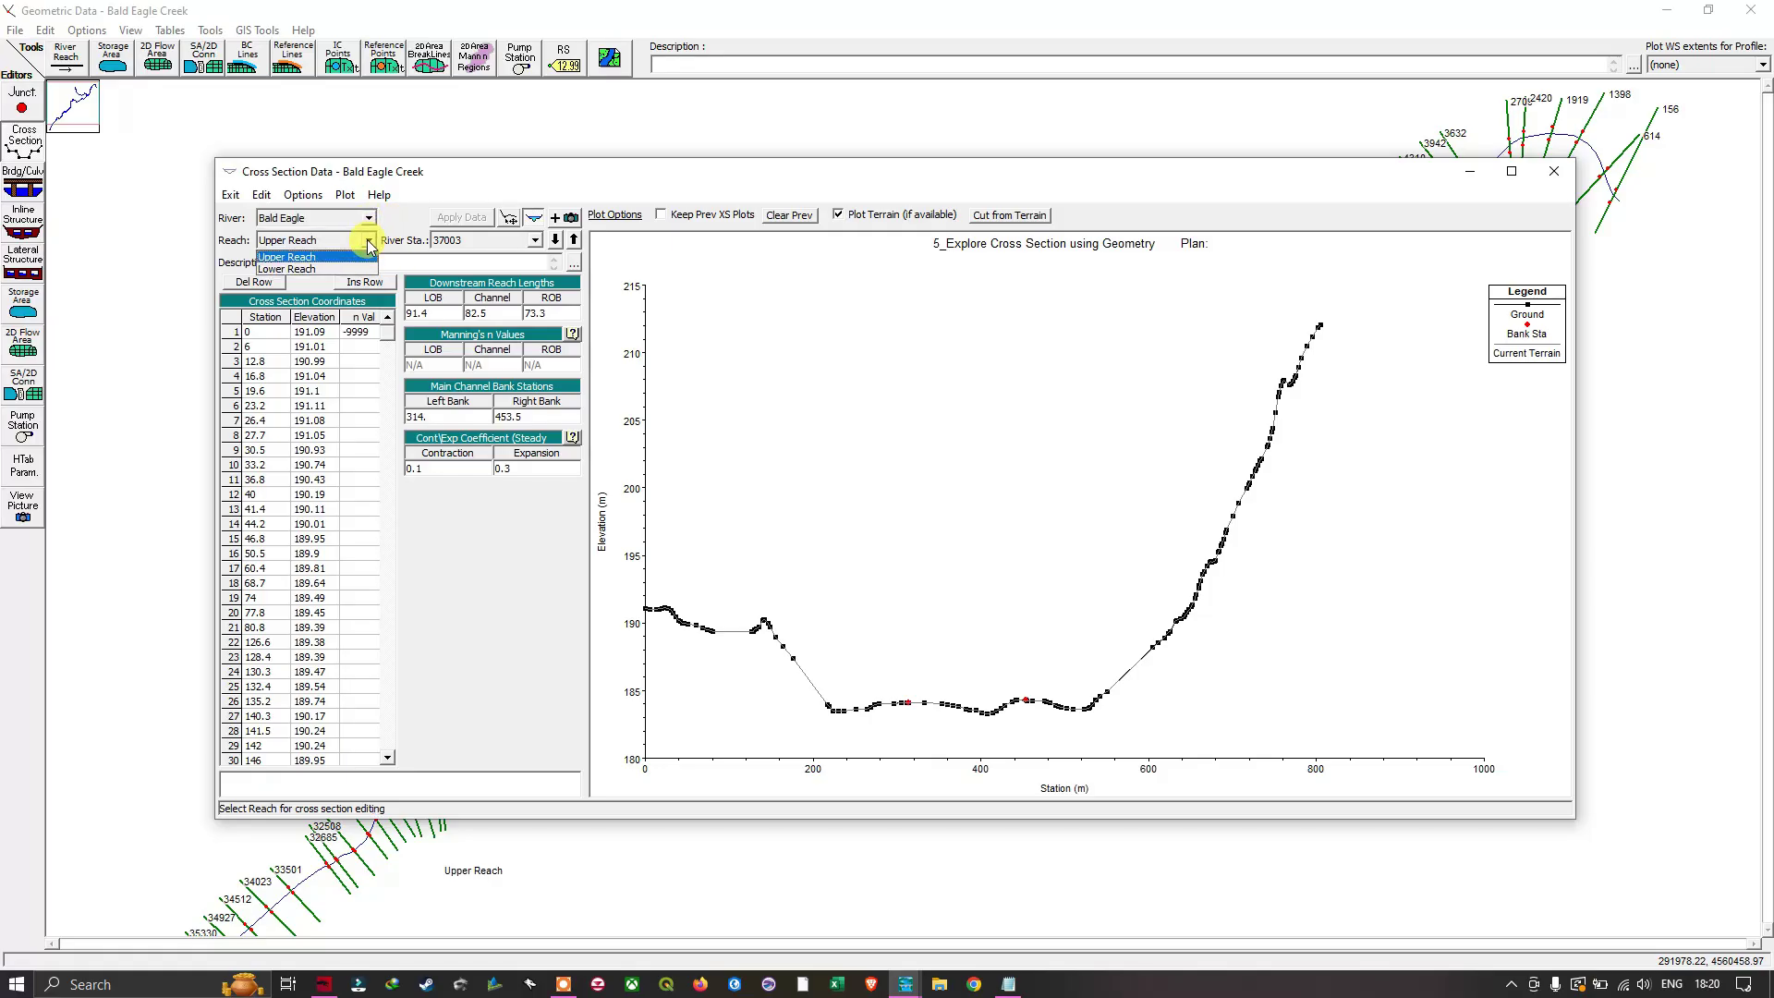
{"action": "left_click", "coordinate": [322, 258]}
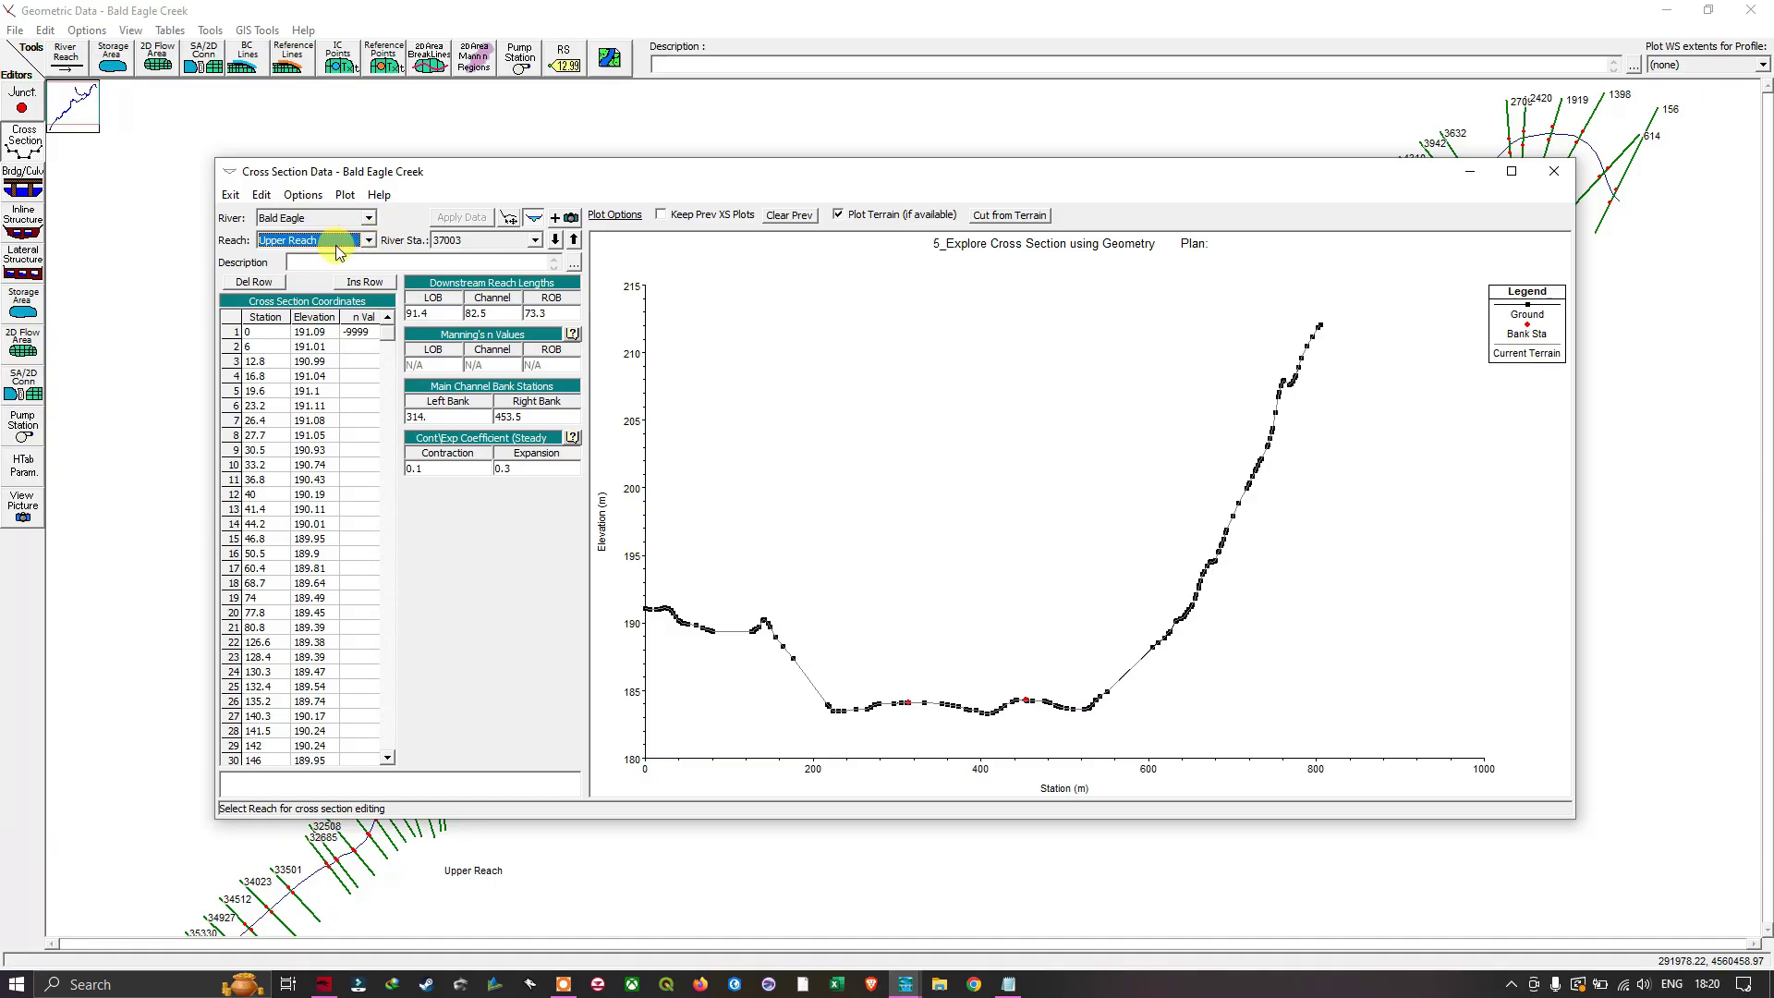
{"action": "left_click", "coordinate": [371, 242]}
{"action": "left_click", "coordinate": [347, 262]}
{"action": "left_click", "coordinate": [536, 242]}
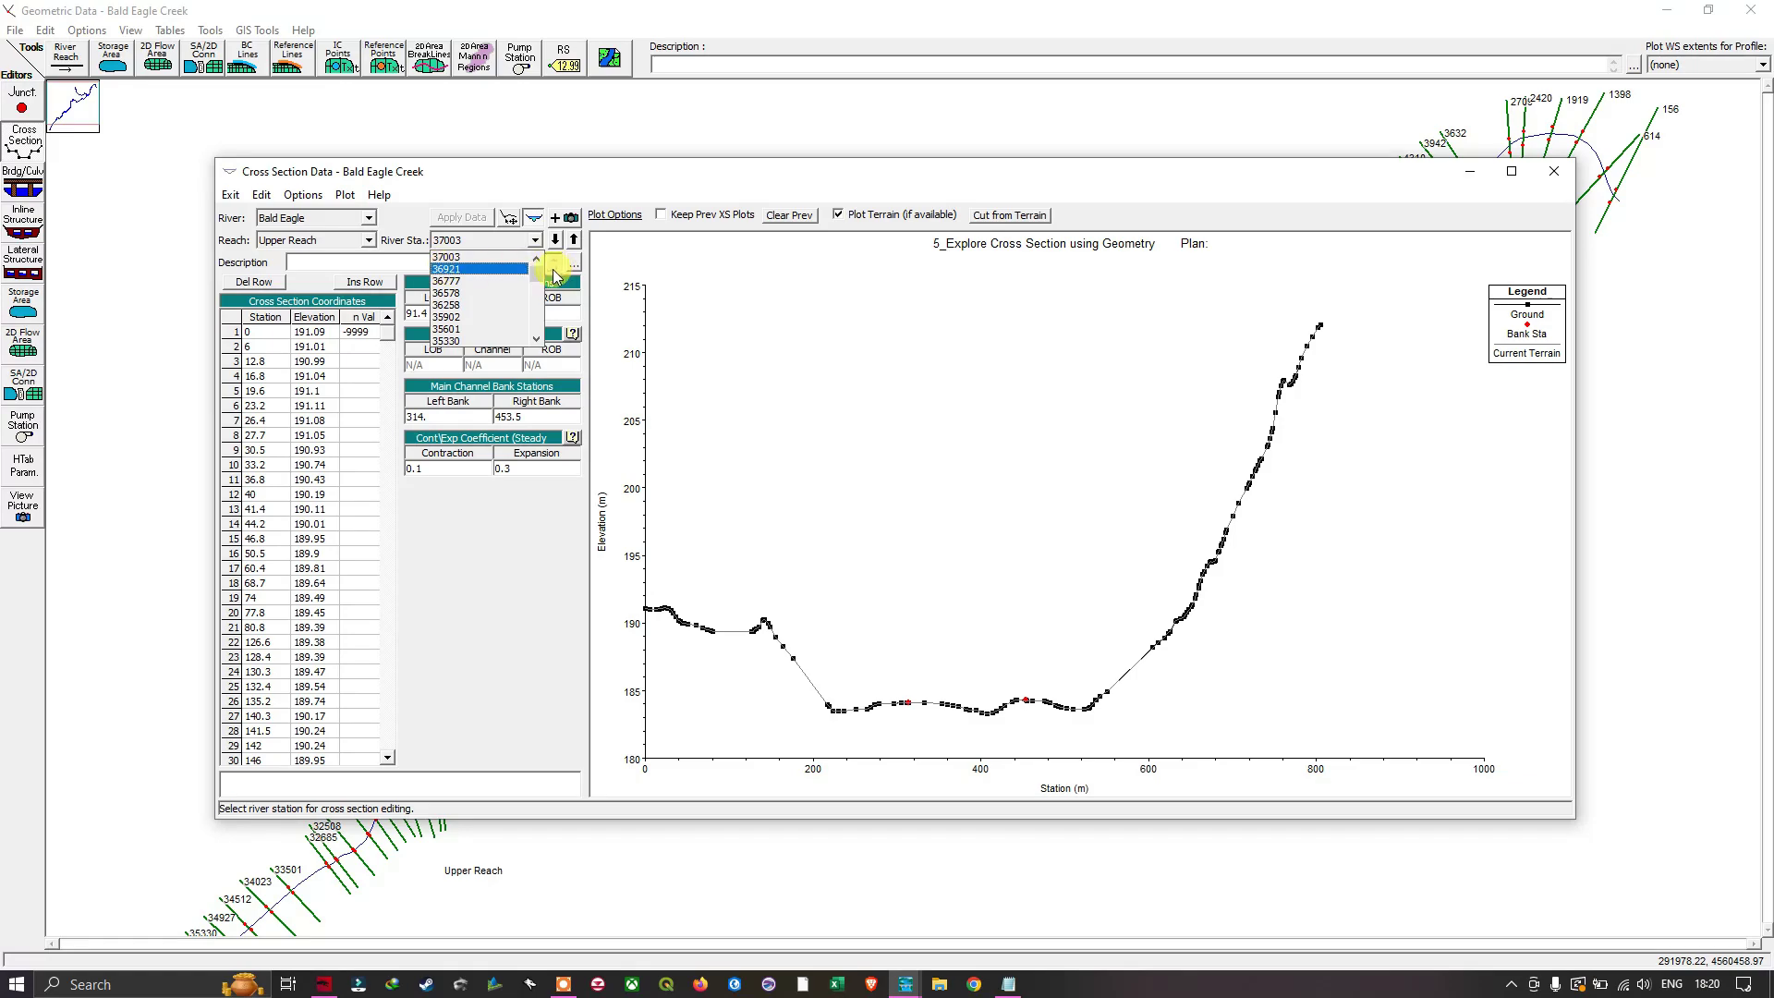
{"action": "mouse_move", "coordinate": [539, 279]}
{"action": "left_mouse_down"}
{"action": "mouse_move", "coordinate": [539, 326]}
{"action": "mouse_move", "coordinate": [541, 273]}
{"action": "left_mouse_up"}
- Switch to the Lower Reach of Bald Eagle and look through its river stations from the upstream to the downstream end
{"action": "left_click", "coordinate": [368, 239]}
{"action": "left_click", "coordinate": [368, 241]}
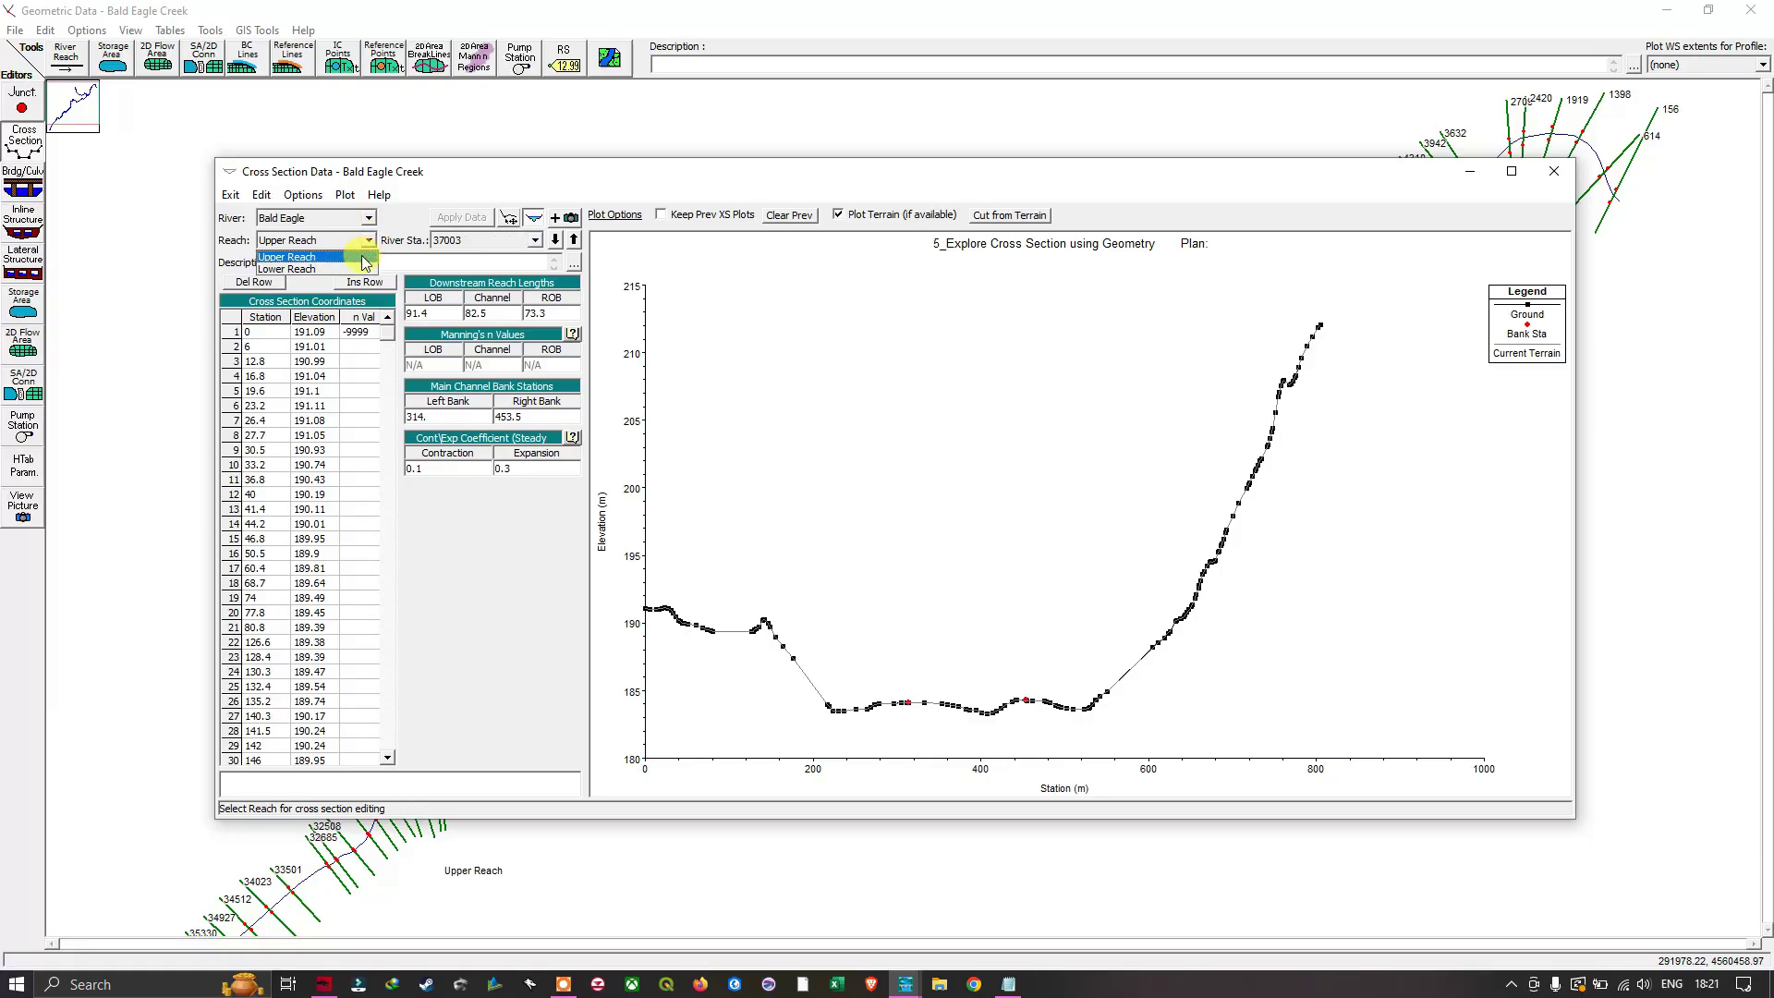
{"action": "left_click", "coordinate": [354, 267]}
{"action": "left_click", "coordinate": [535, 242]}
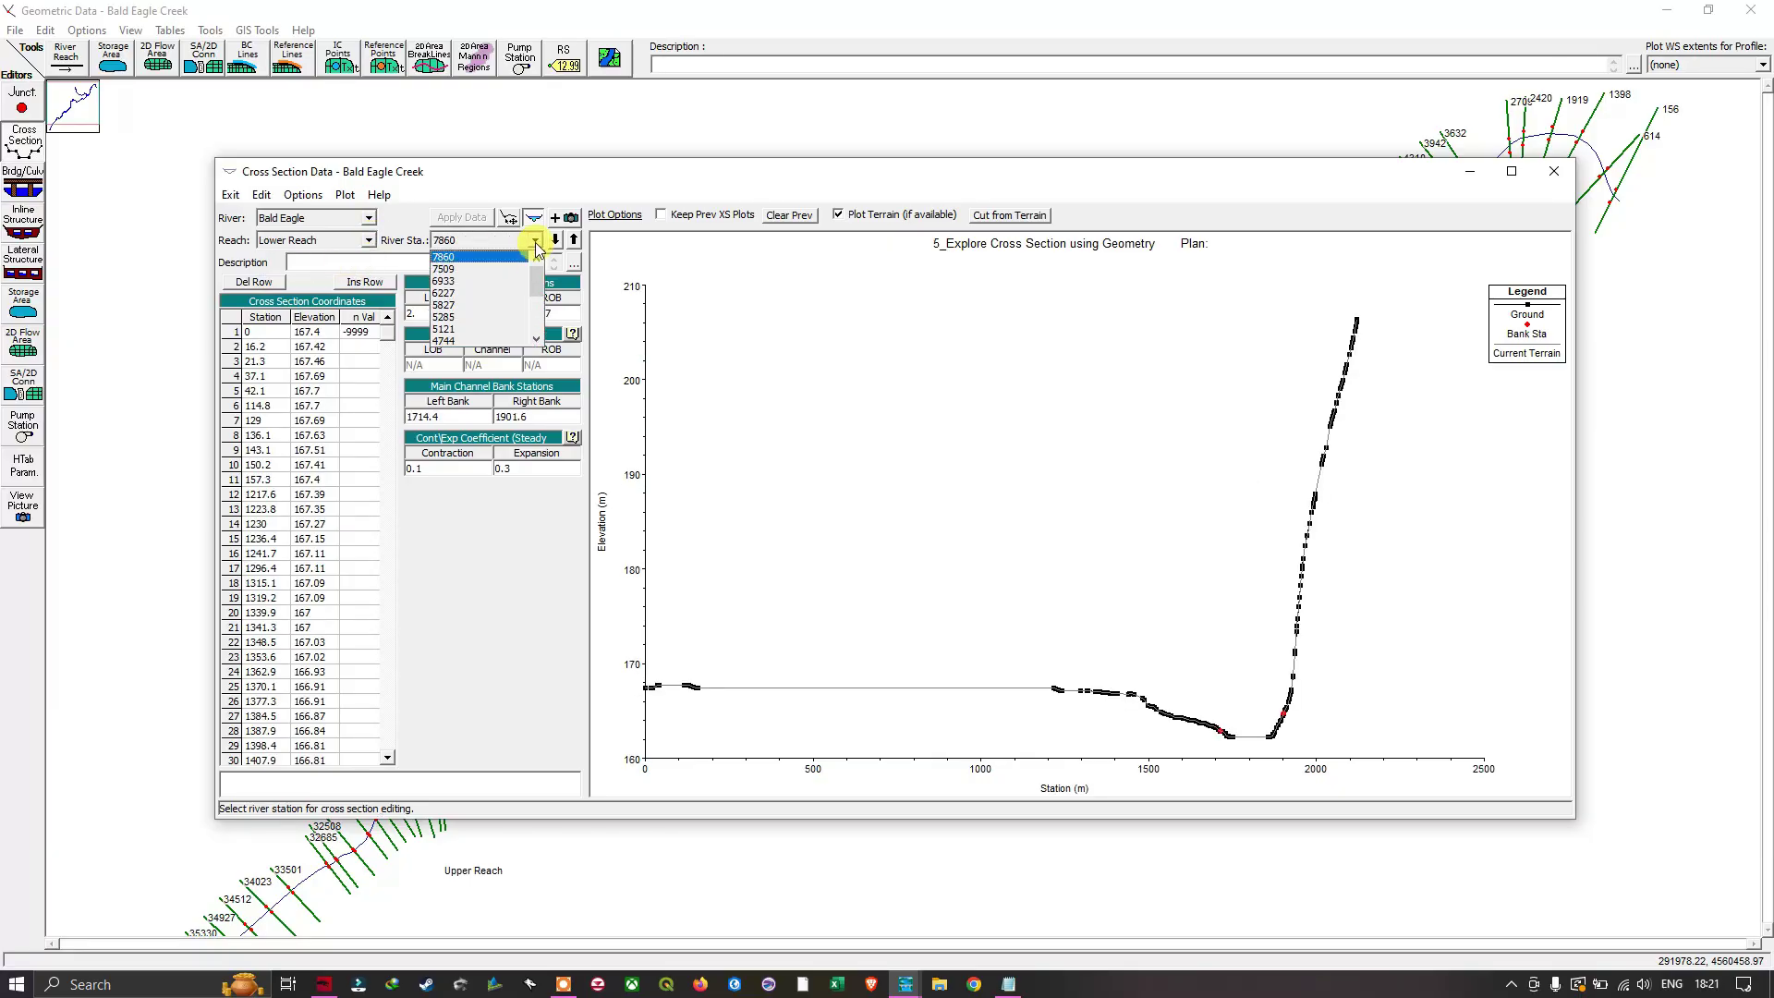
{"action": "mouse_move", "coordinate": [534, 279]}
{"action": "left_mouse_down"}
{"action": "mouse_move", "coordinate": [538, 321]}
{"action": "mouse_move", "coordinate": [539, 279]}
{"action": "left_mouse_up"}
{"action": "mouse_move", "coordinate": [540, 281]}
{"action": "left_mouse_down"}
{"action": "mouse_move", "coordinate": [539, 344]}
{"action": "mouse_move", "coordinate": [538, 270]}
{"action": "left_mouse_up"}
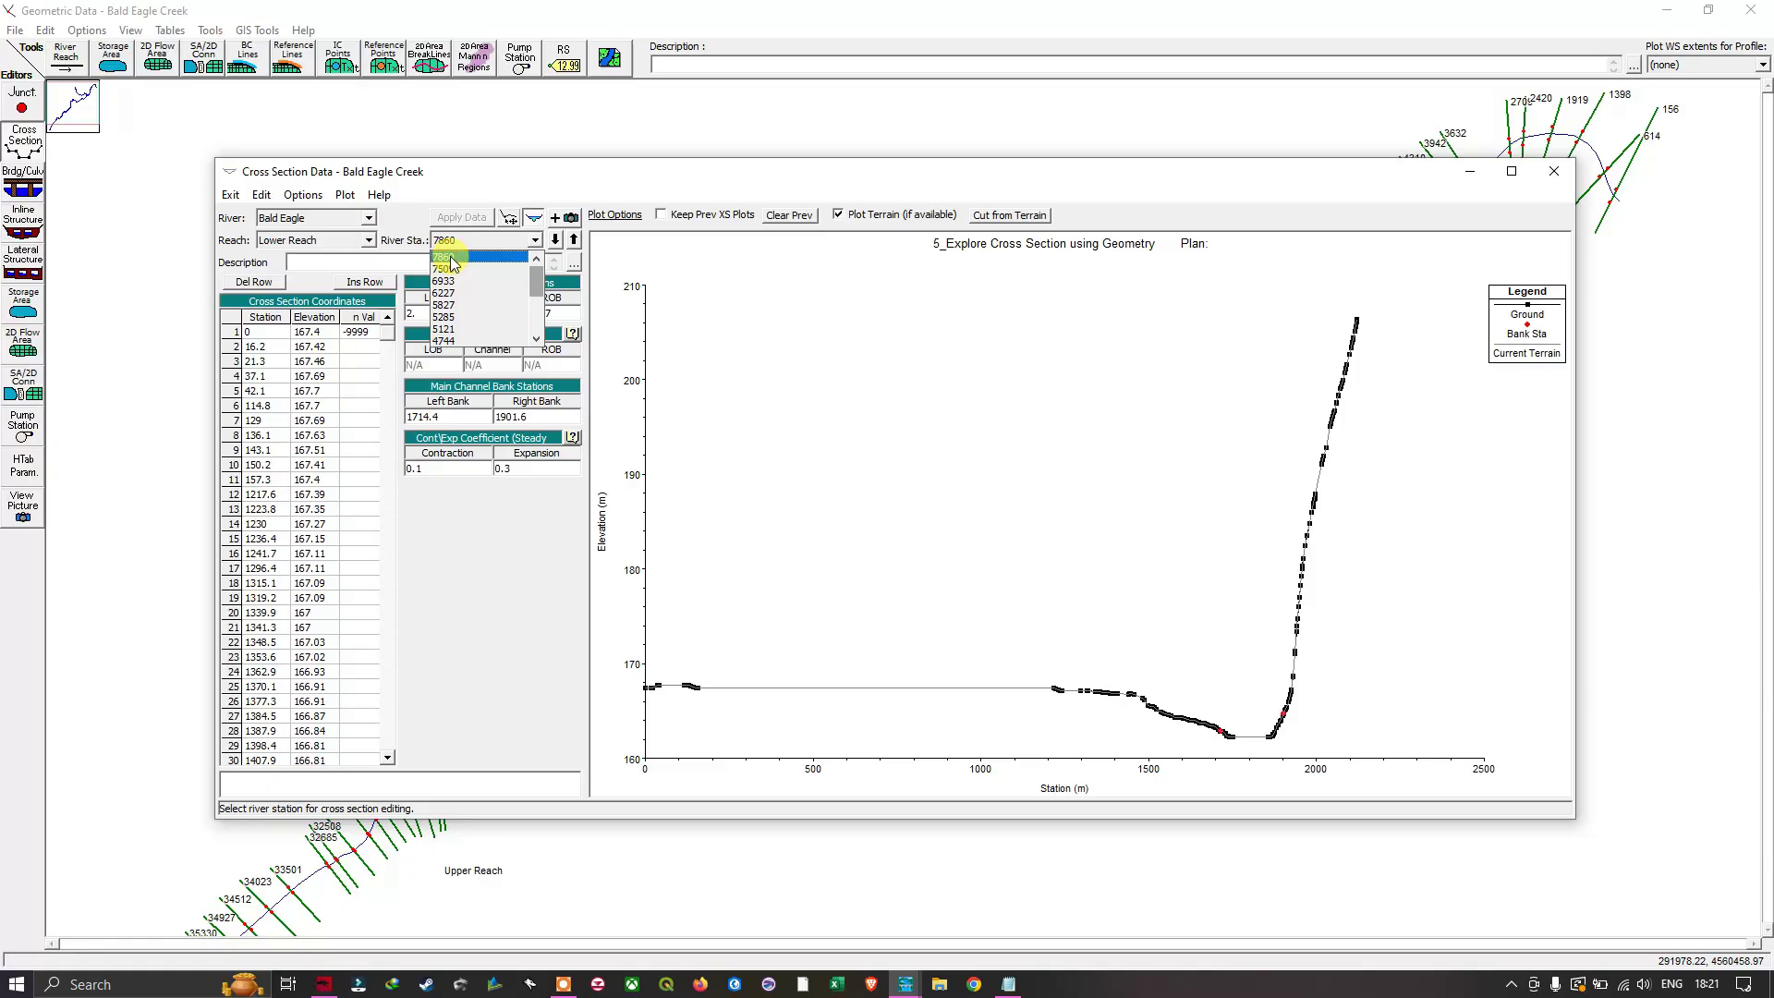
{"action": "left_click_drag", "start_coordinate": [541, 282], "coordinate": [534, 335]}
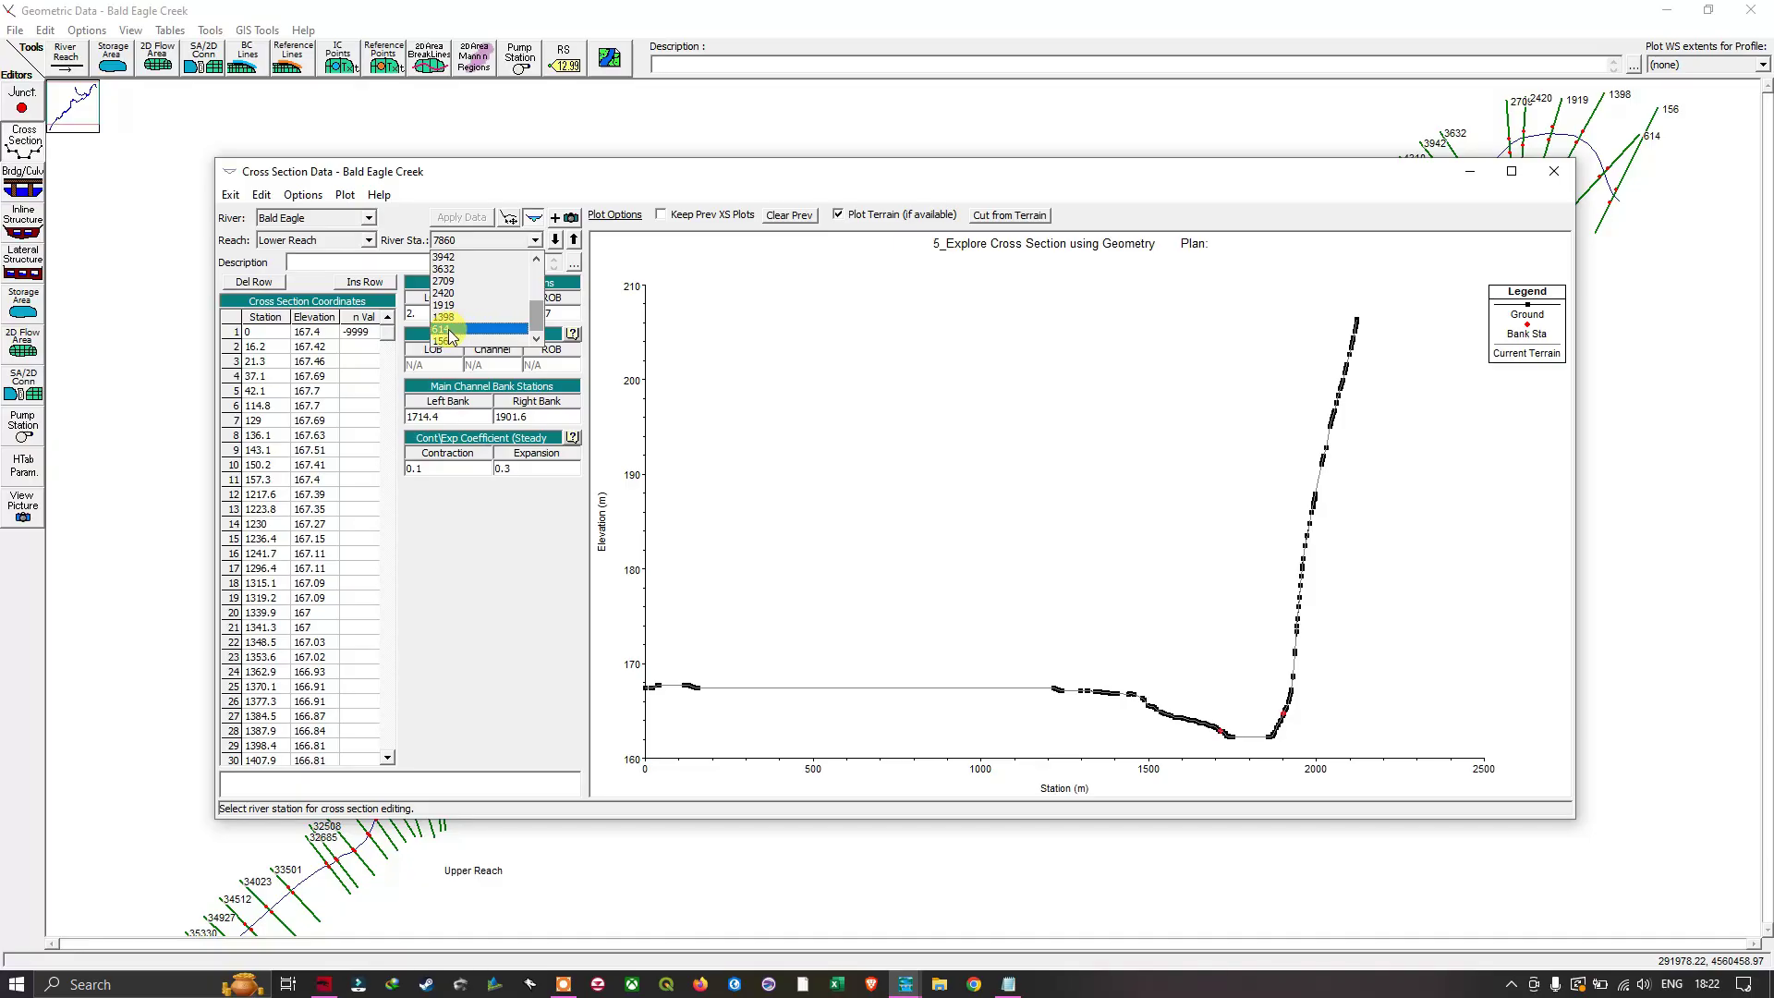
{"action": "scroll", "coordinate": [462, 326], "scroll_direction": "up", "scroll_amount": 1}
{"action": "scroll", "coordinate": [458, 322], "scroll_direction": "up", "scroll_amount": 3}
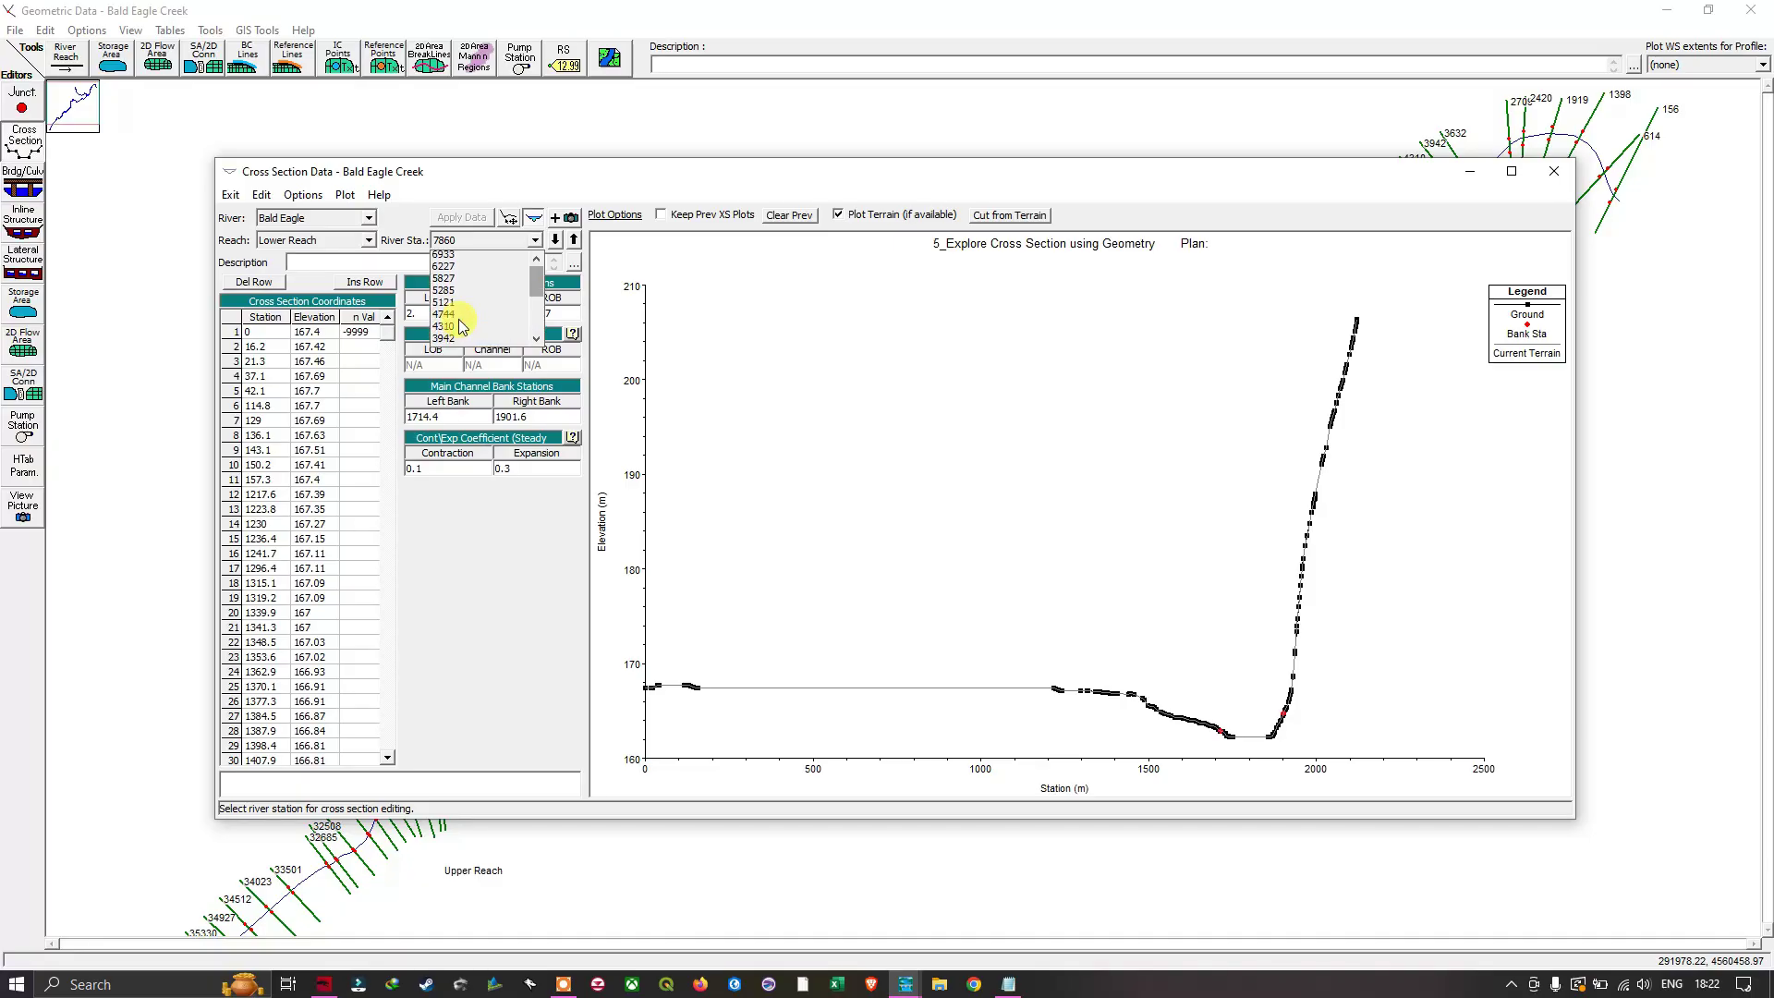
- Set the reach back to Upper Reach and review the river stations available for it
{"action": "left_click", "coordinate": [370, 240]}
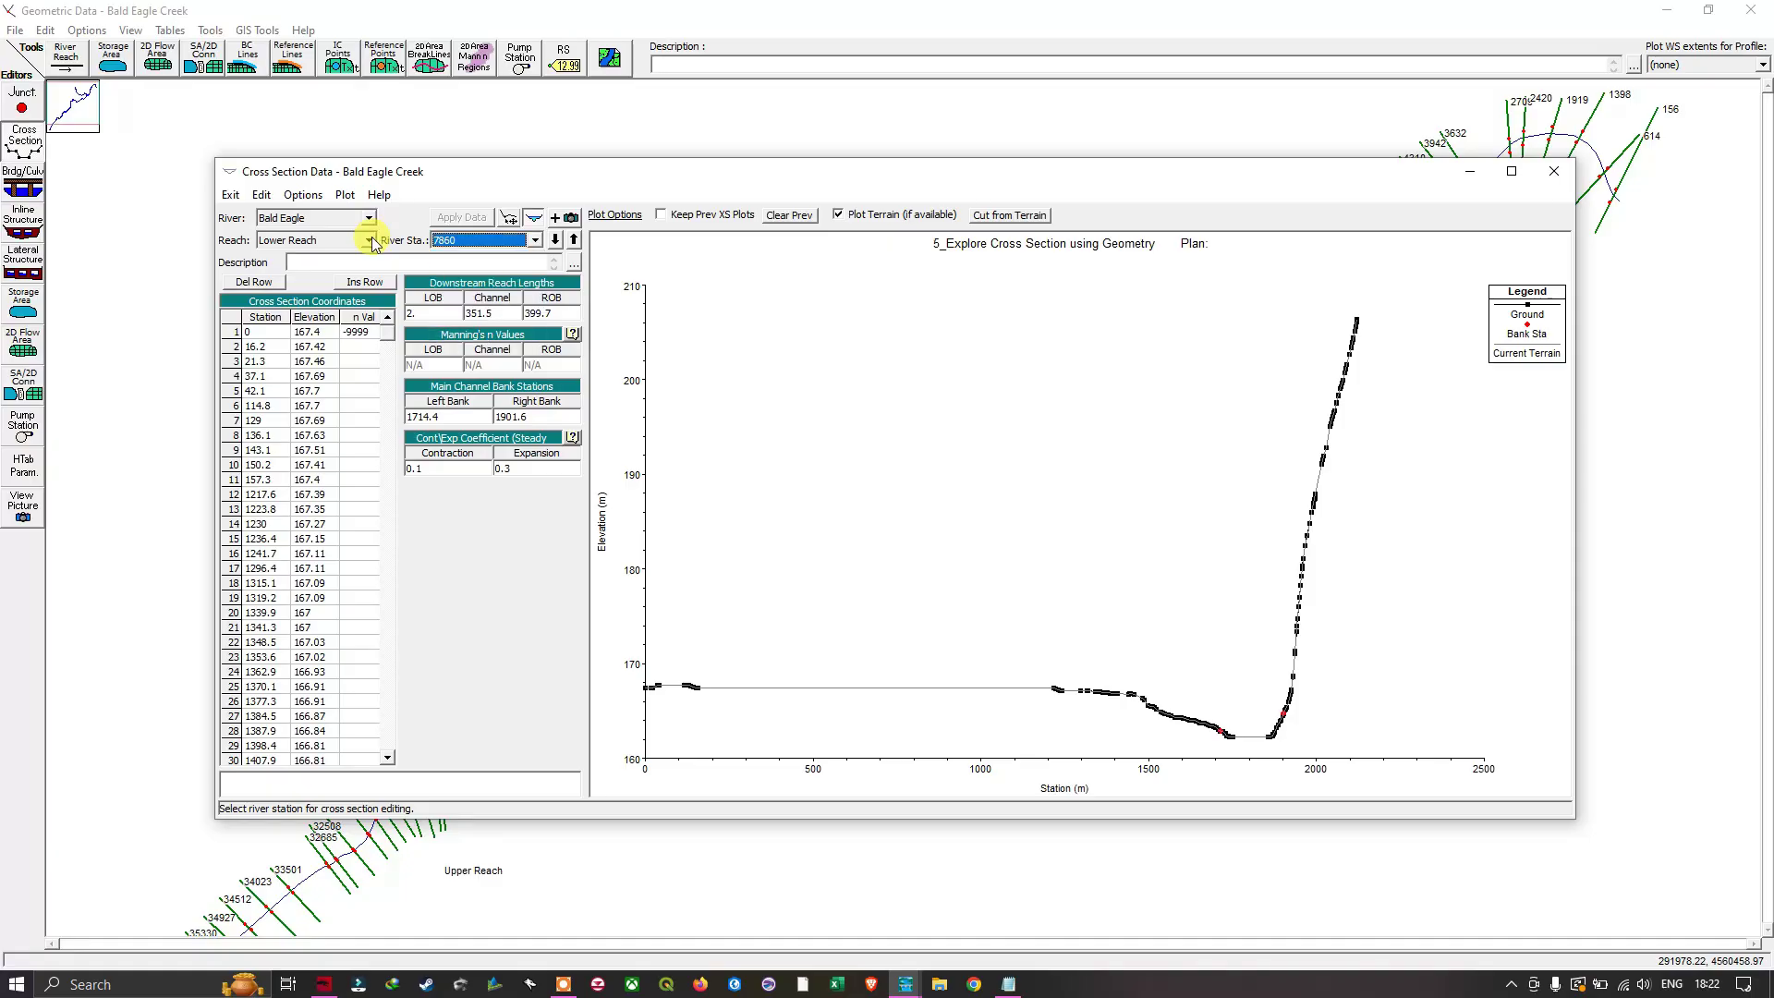
{"action": "left_click", "coordinate": [370, 241]}
{"action": "left_click", "coordinate": [358, 266]}
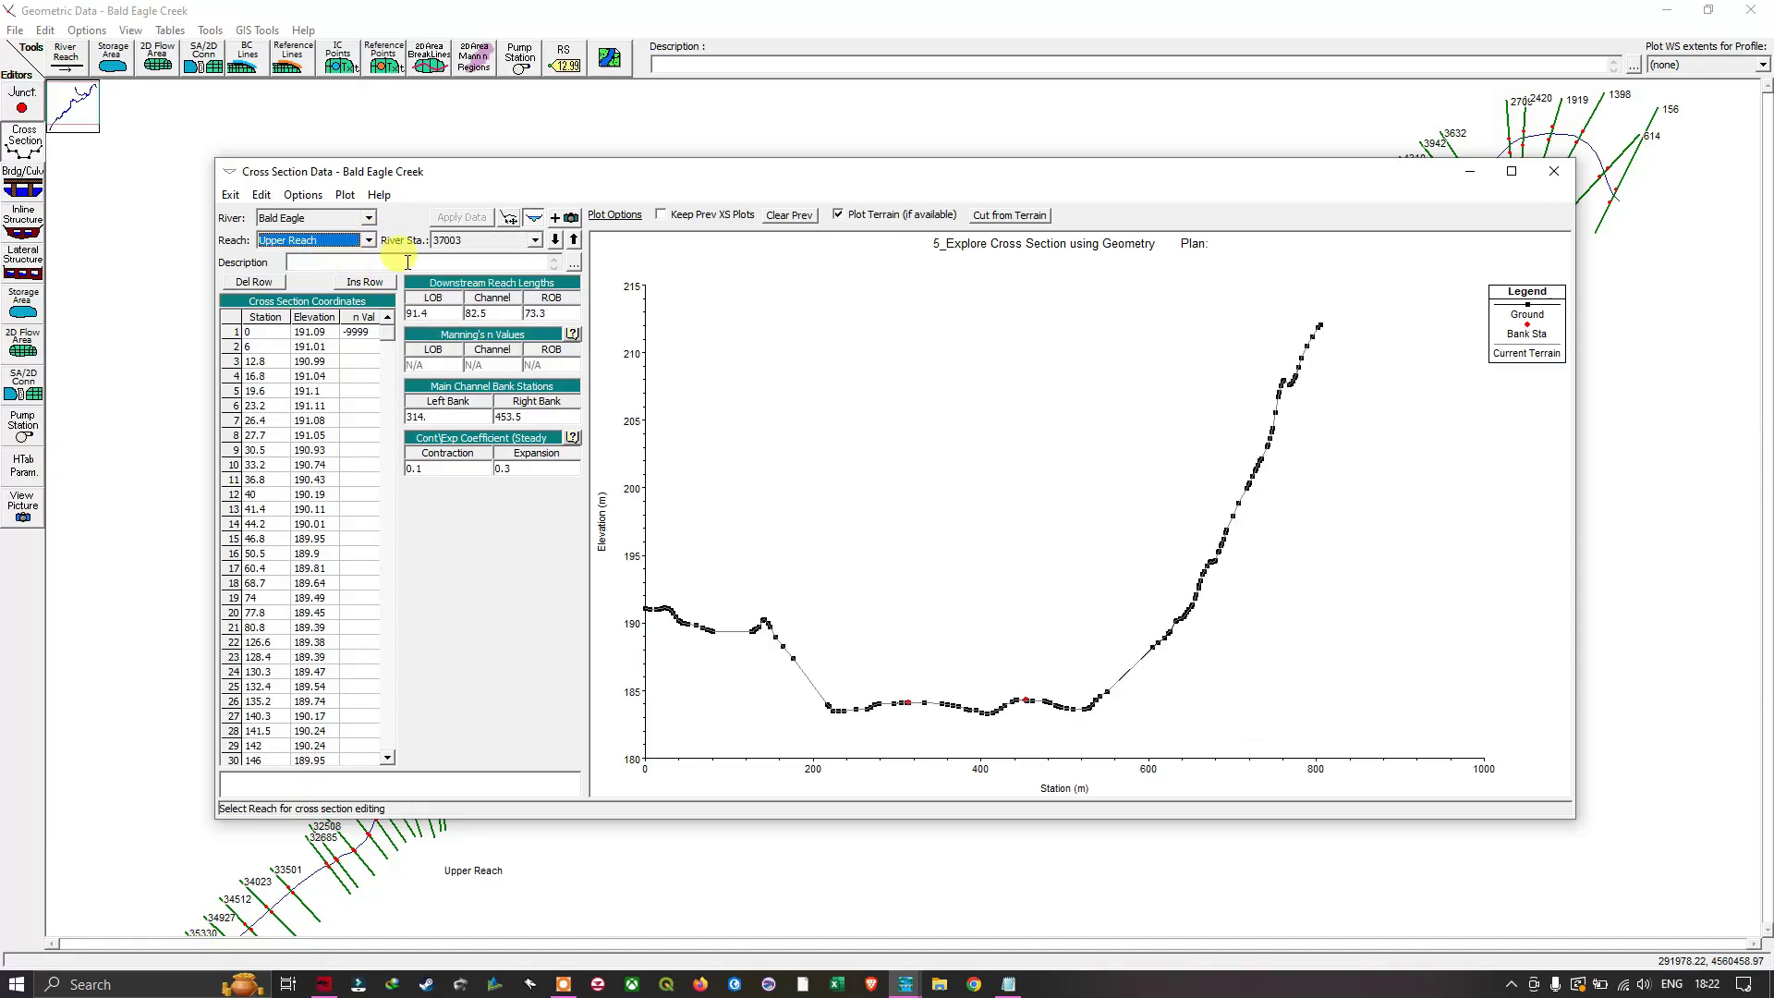
{"action": "left_click", "coordinate": [535, 240]}
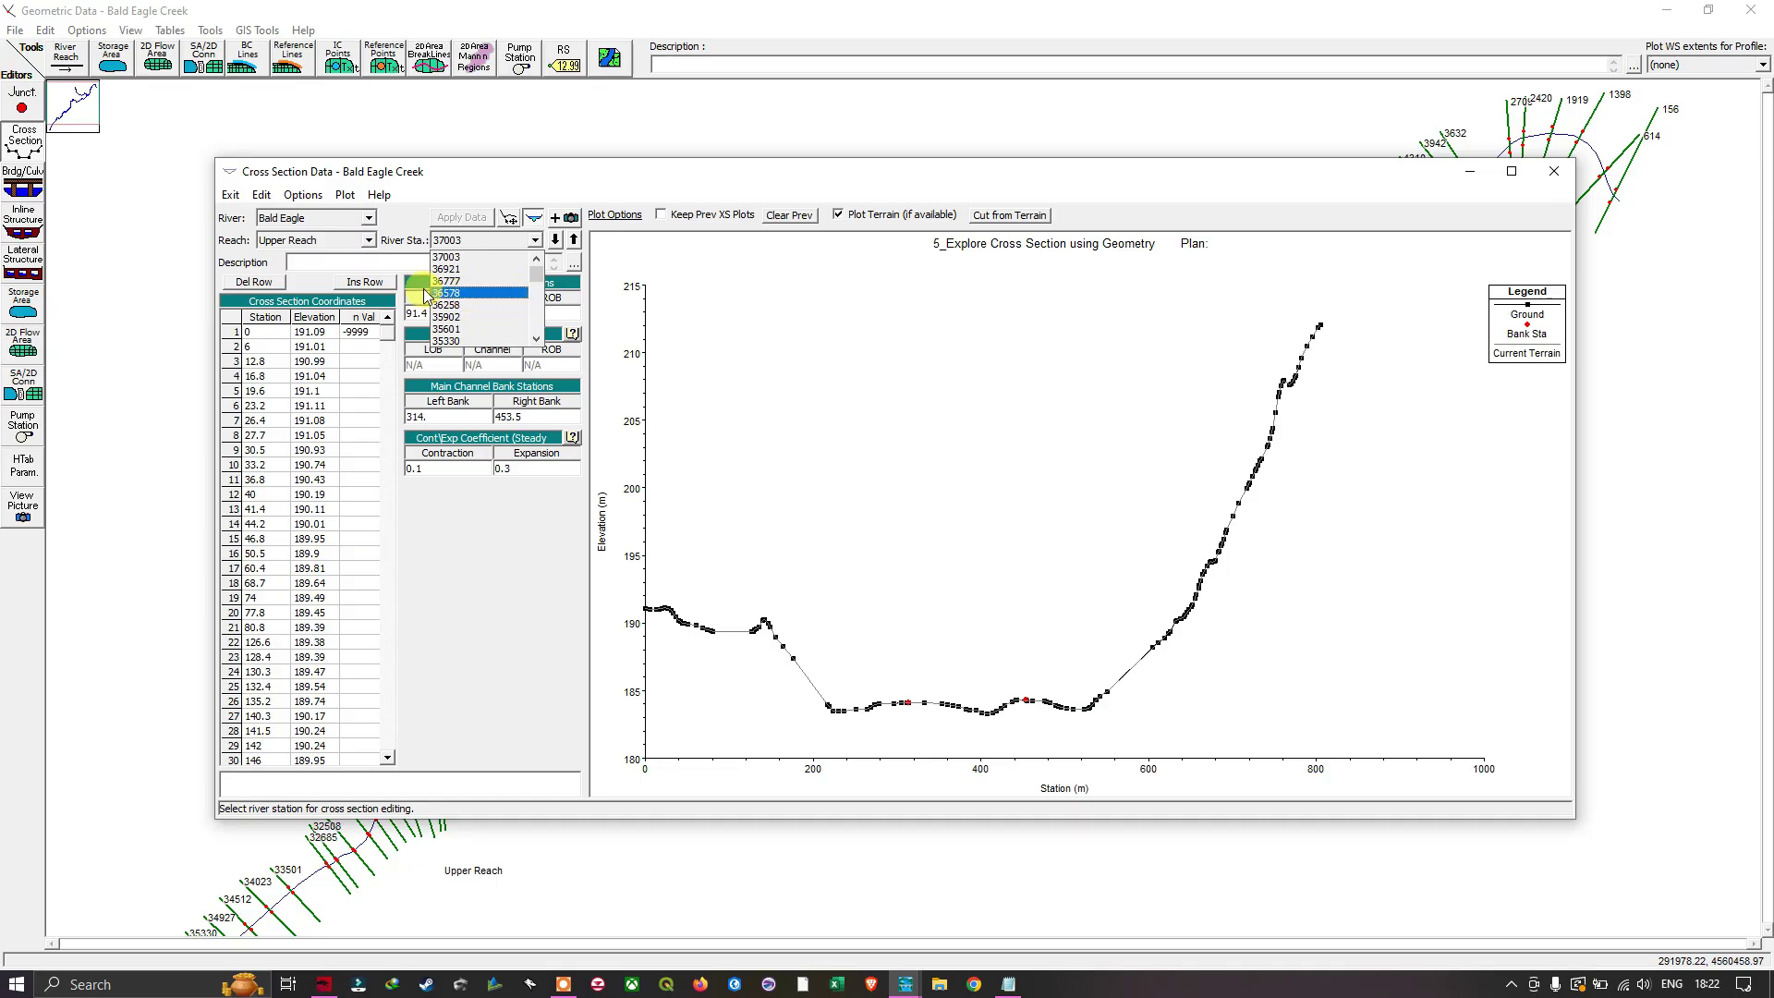
{"action": "scroll", "coordinate": [542, 280], "scroll_direction": "down", "scroll_amount": 3}
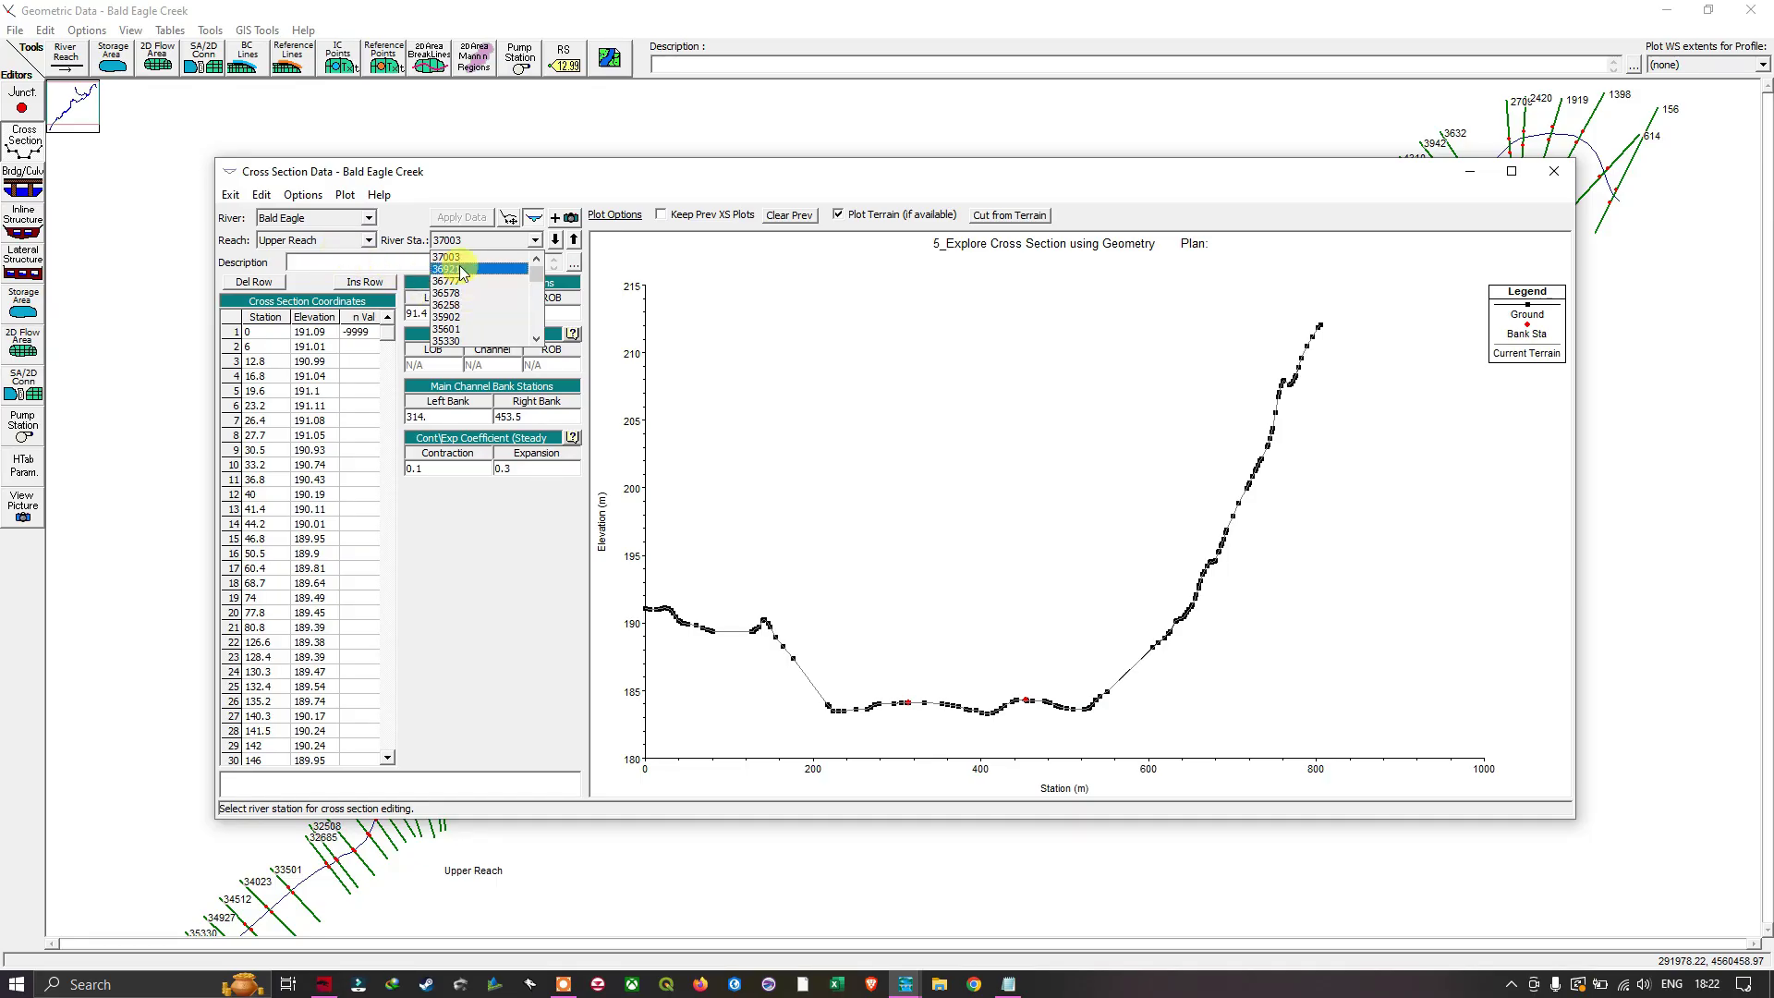
{"action": "mouse_move", "coordinate": [543, 280]}
{"action": "left_mouse_down"}
{"action": "mouse_move", "coordinate": [543, 317]}
{"action": "mouse_move", "coordinate": [537, 271]}
{"action": "left_mouse_up"}
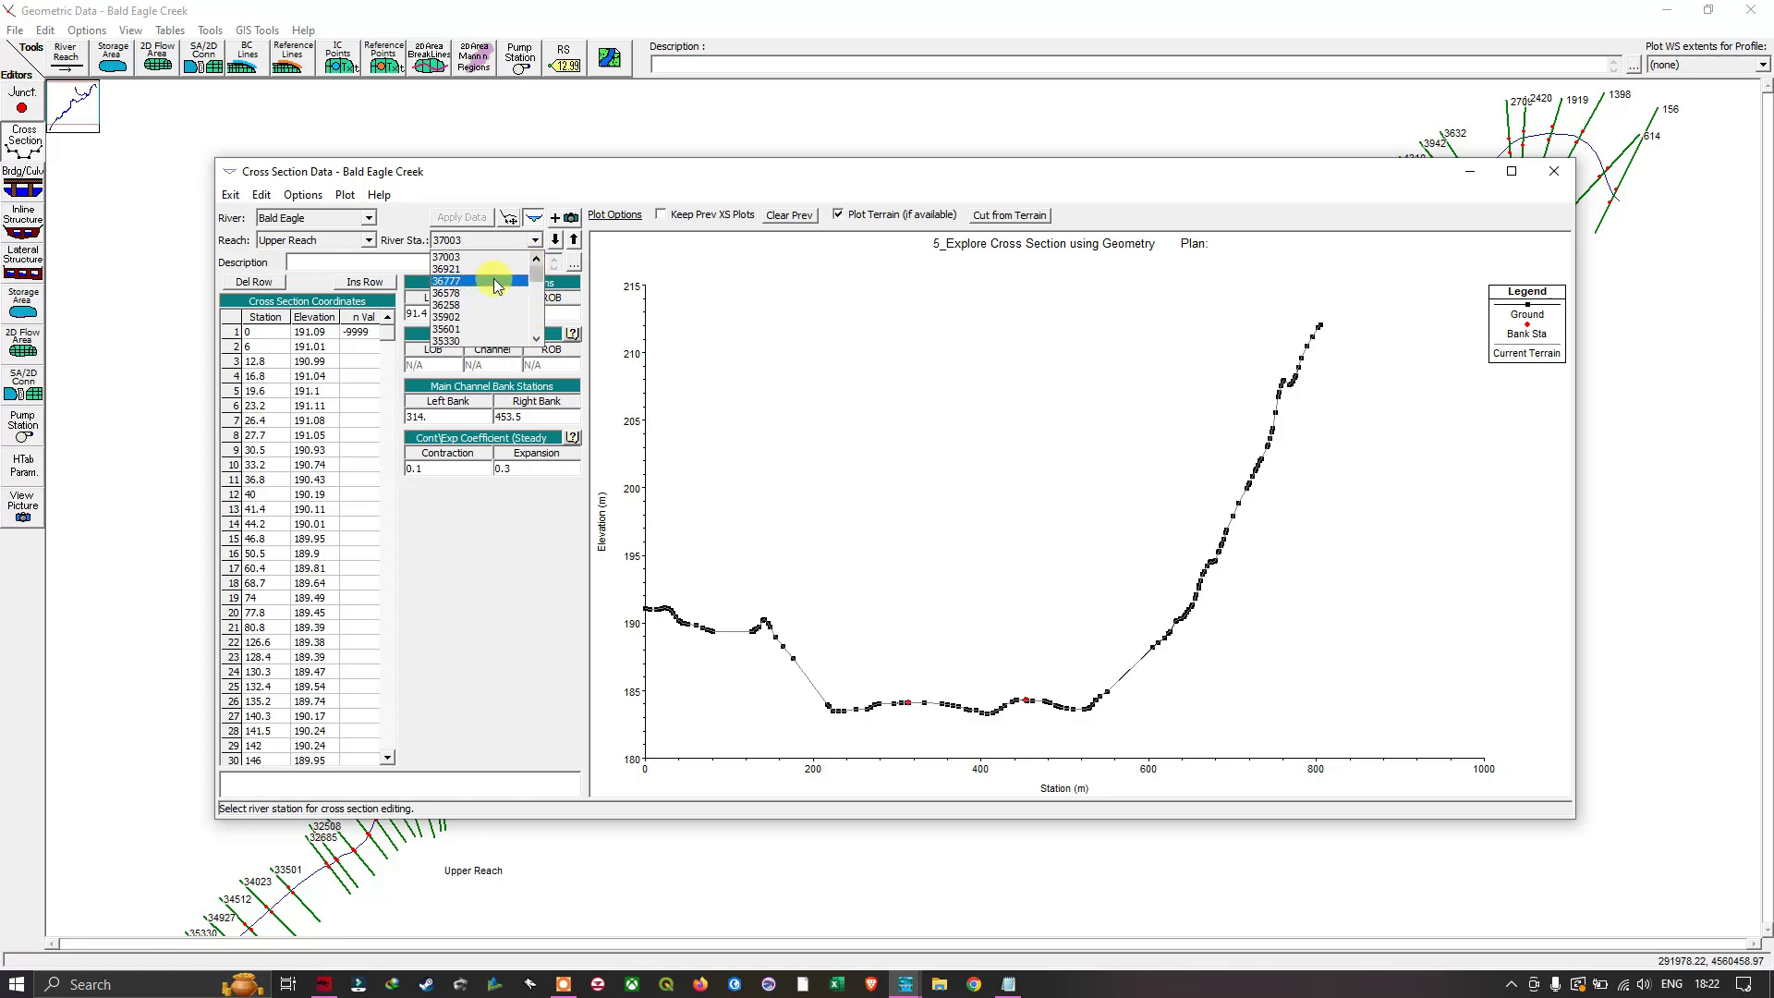
- Step downstream through the Upper Reach cross sections from river station 37003 to 36258
{"action": "left_click", "coordinate": [558, 242]}
{"action": "left_click", "coordinate": [555, 241]}
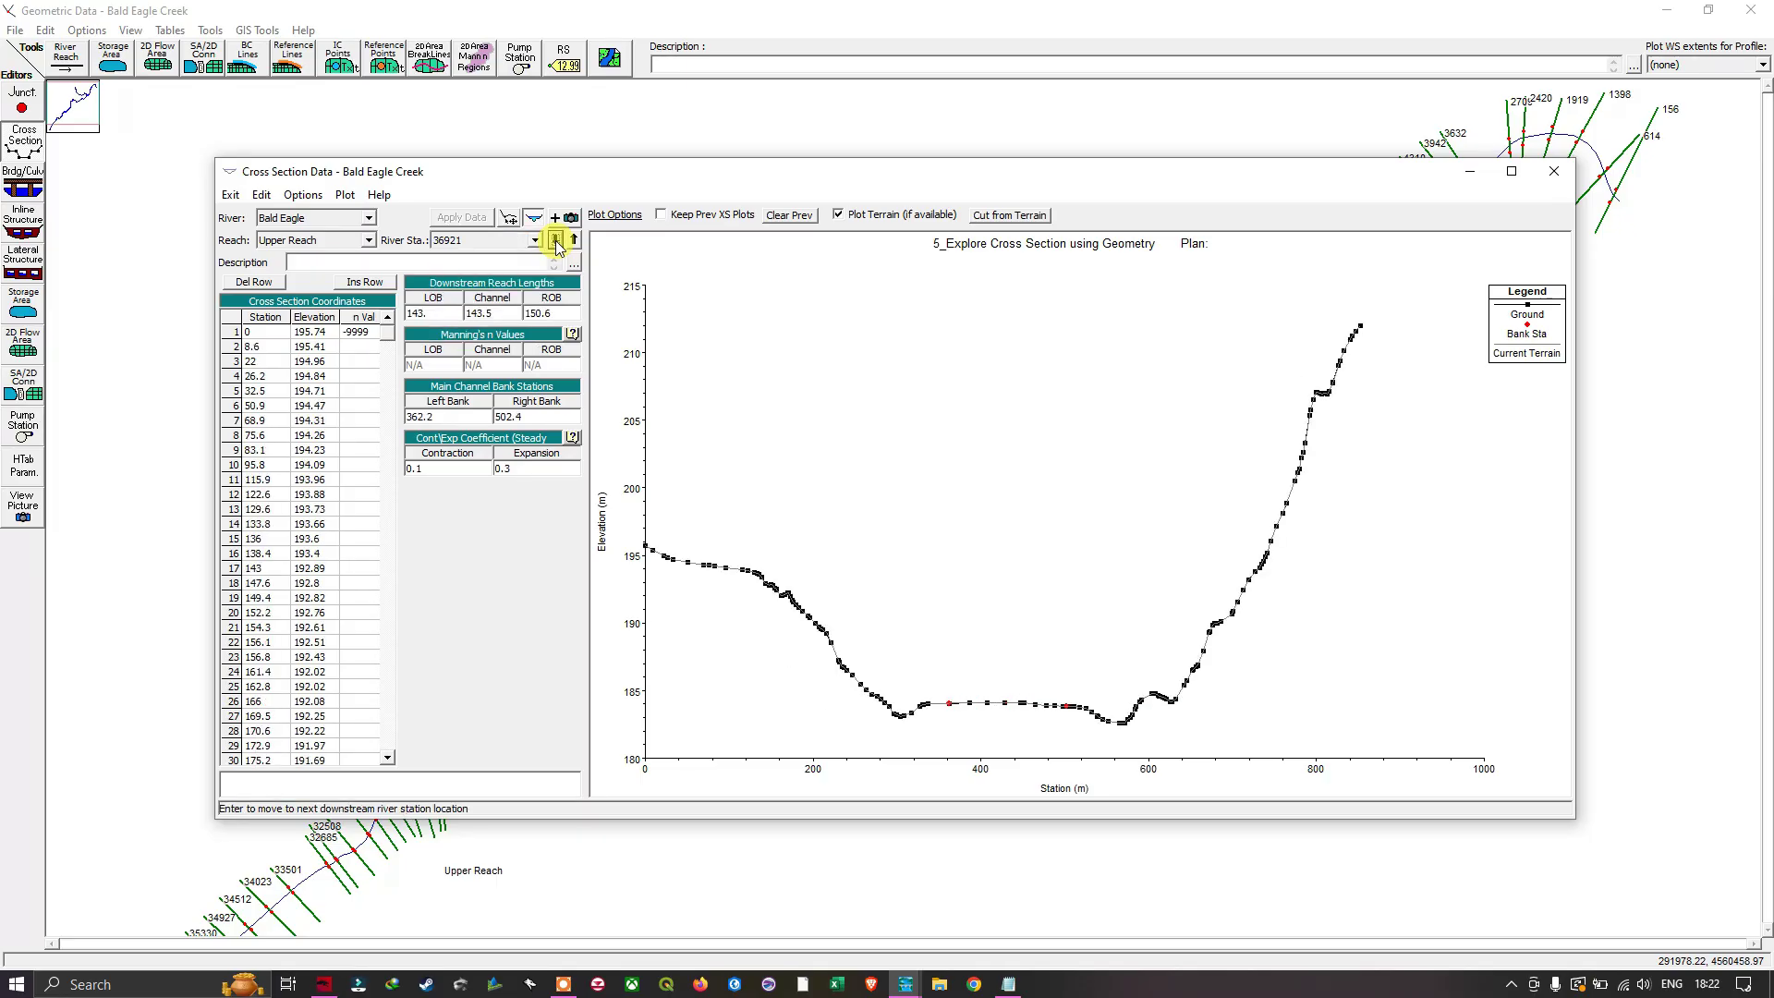
{"action": "left_click", "coordinate": [556, 241]}
{"action": "left_click", "coordinate": [555, 241]}
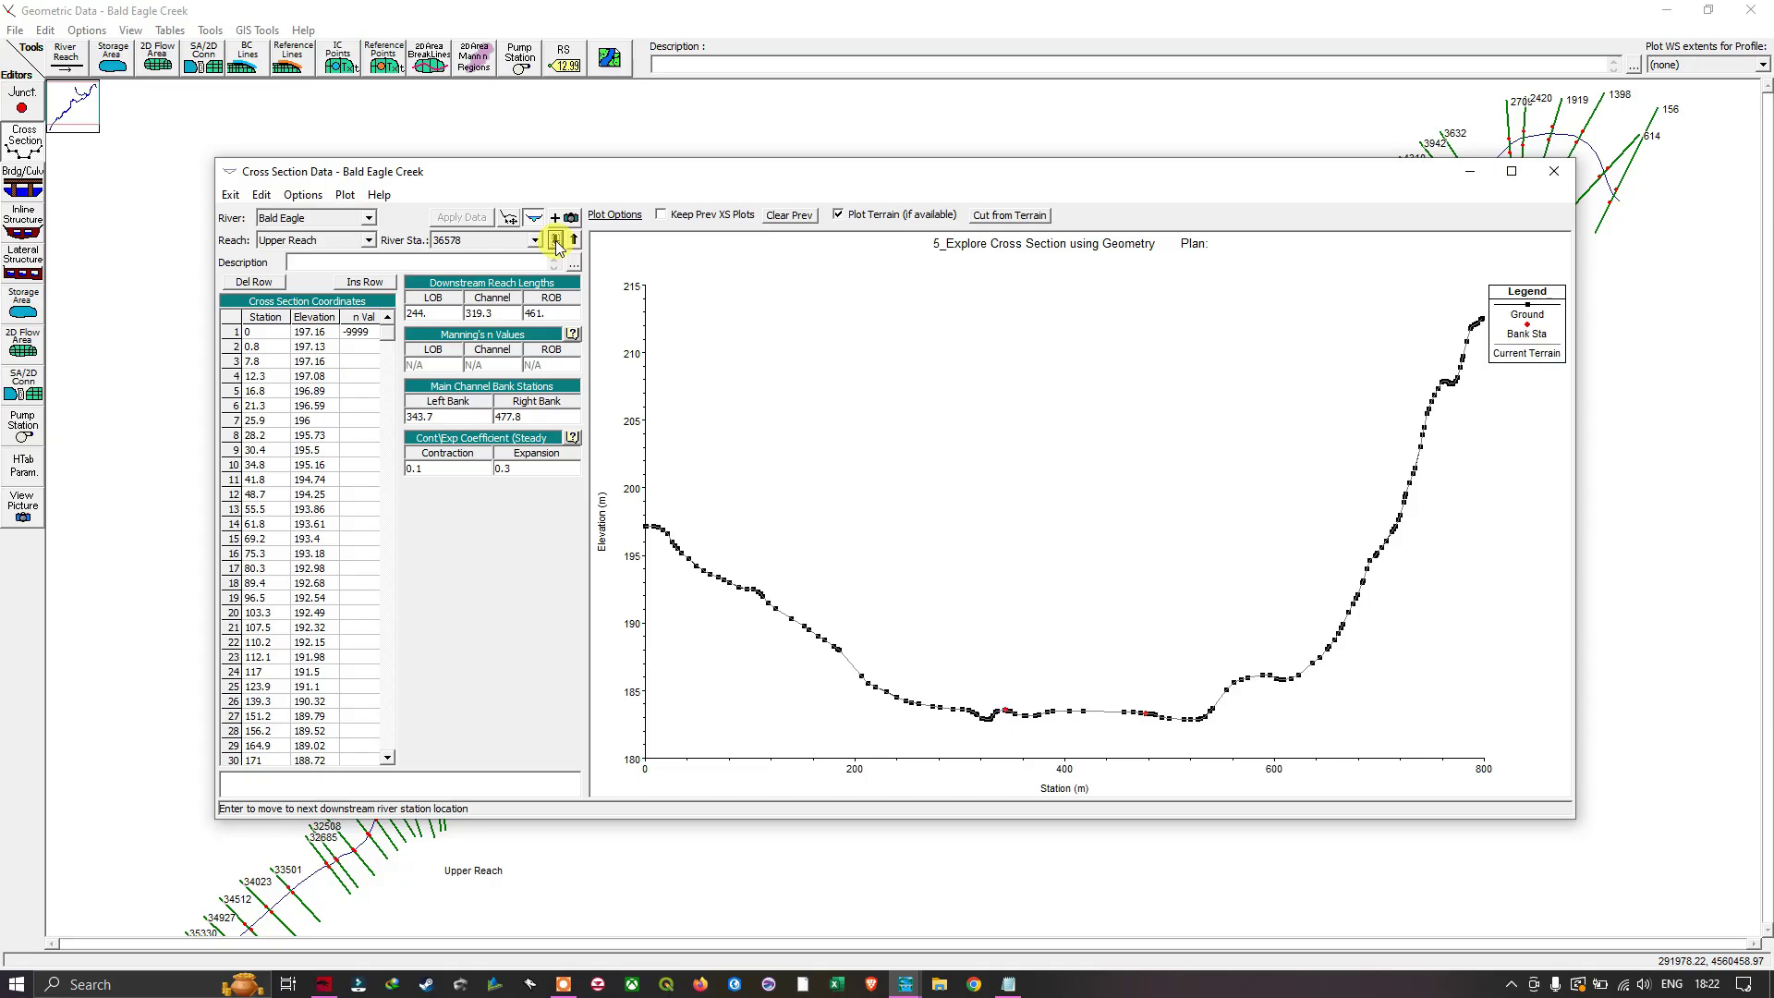
{"action": "left_click", "coordinate": [556, 241]}
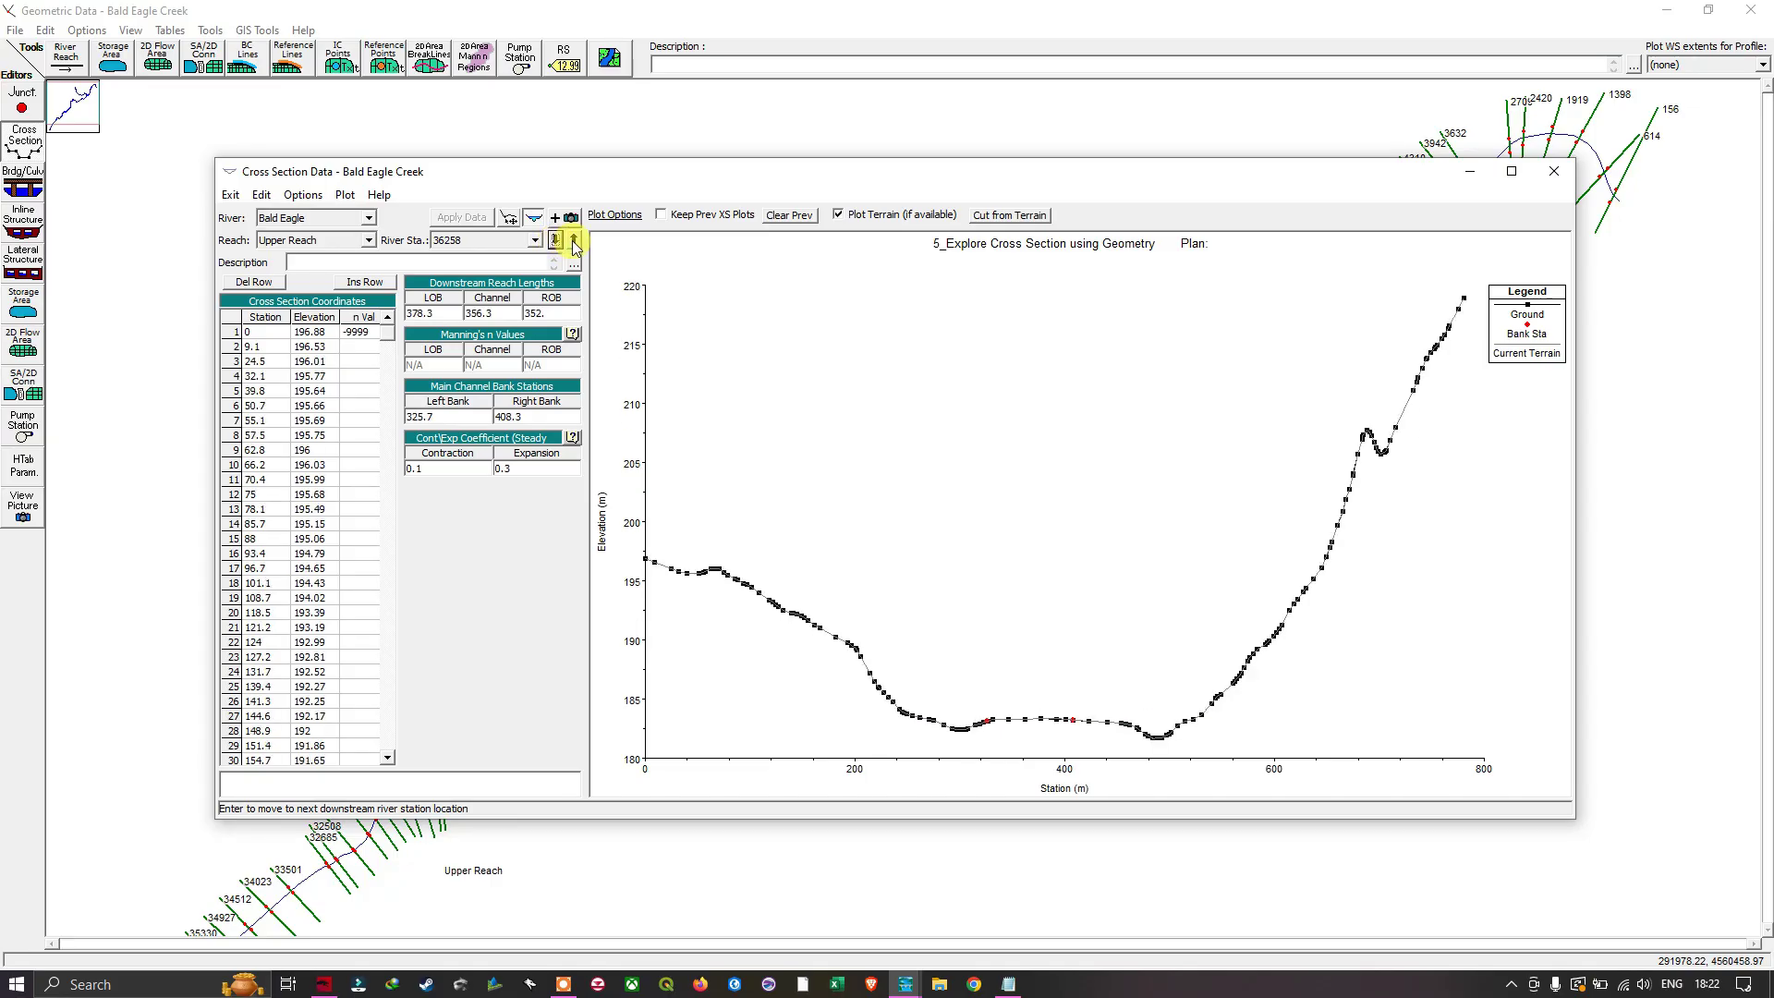
- Step back upstream through the Upper Reach cross sections to river station 37003
{"action": "left_click", "coordinate": [575, 241]}
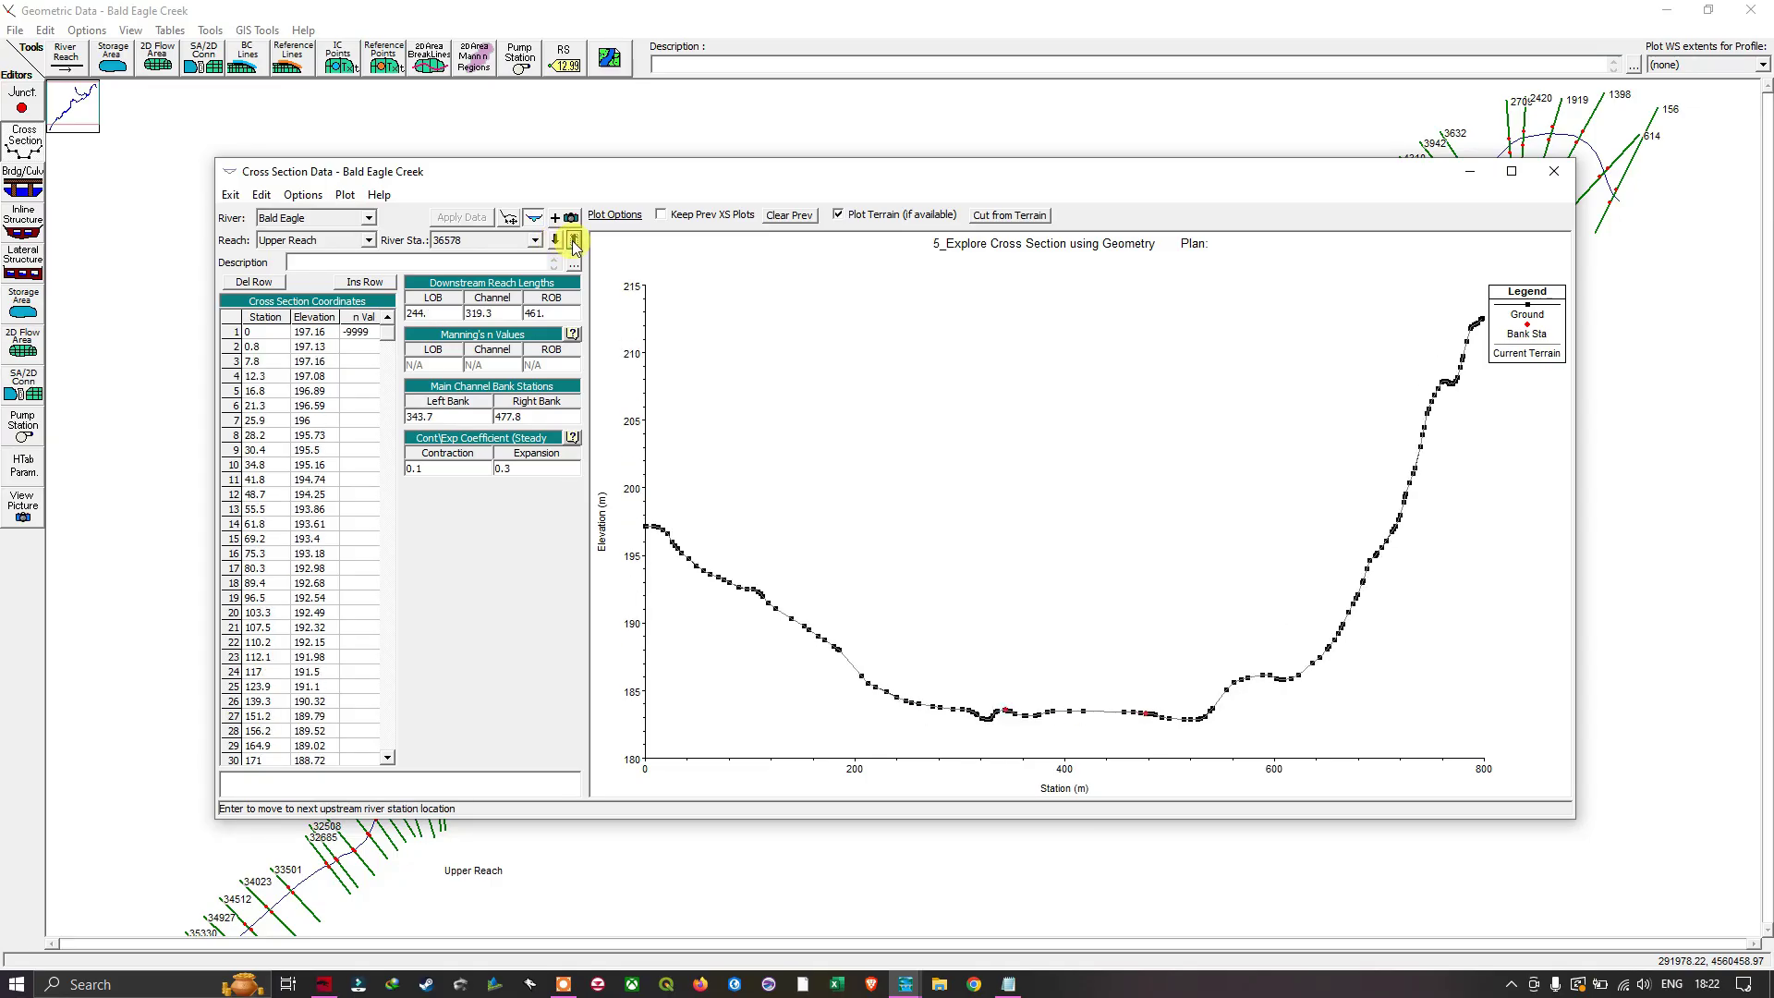
{"action": "left_click", "coordinate": [575, 241]}
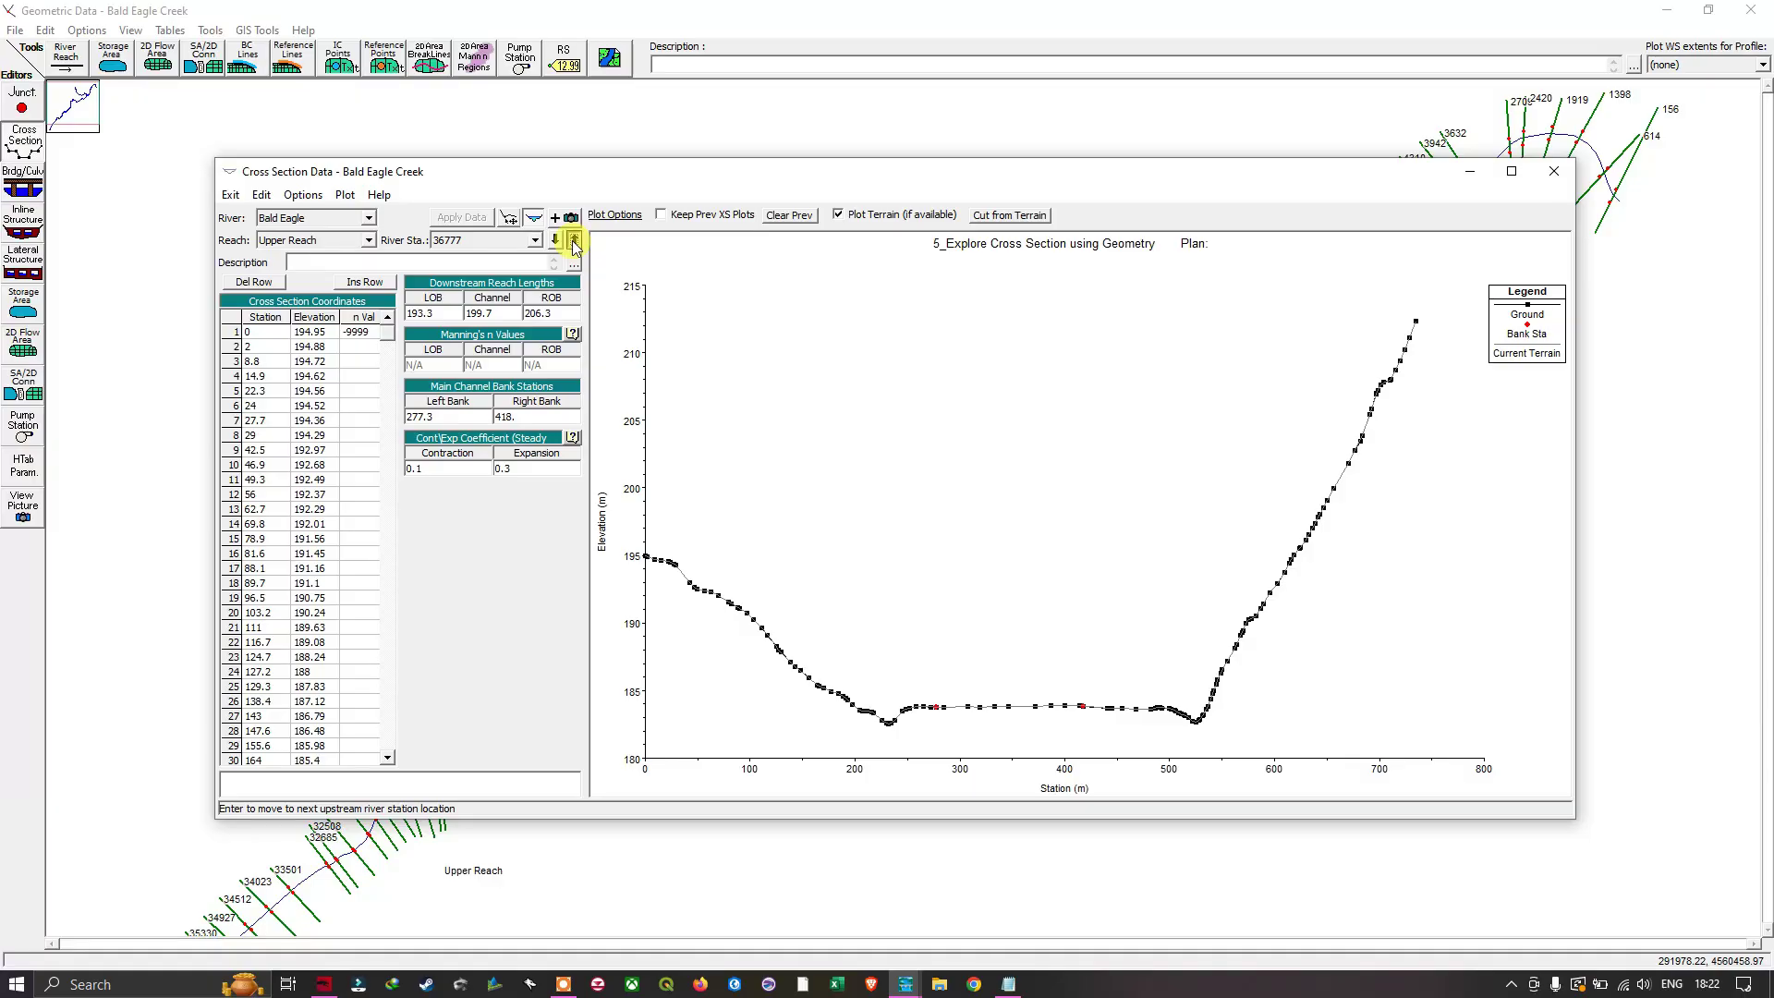
{"action": "left_click", "coordinate": [575, 241]}
{"action": "left_click", "coordinate": [575, 241]}
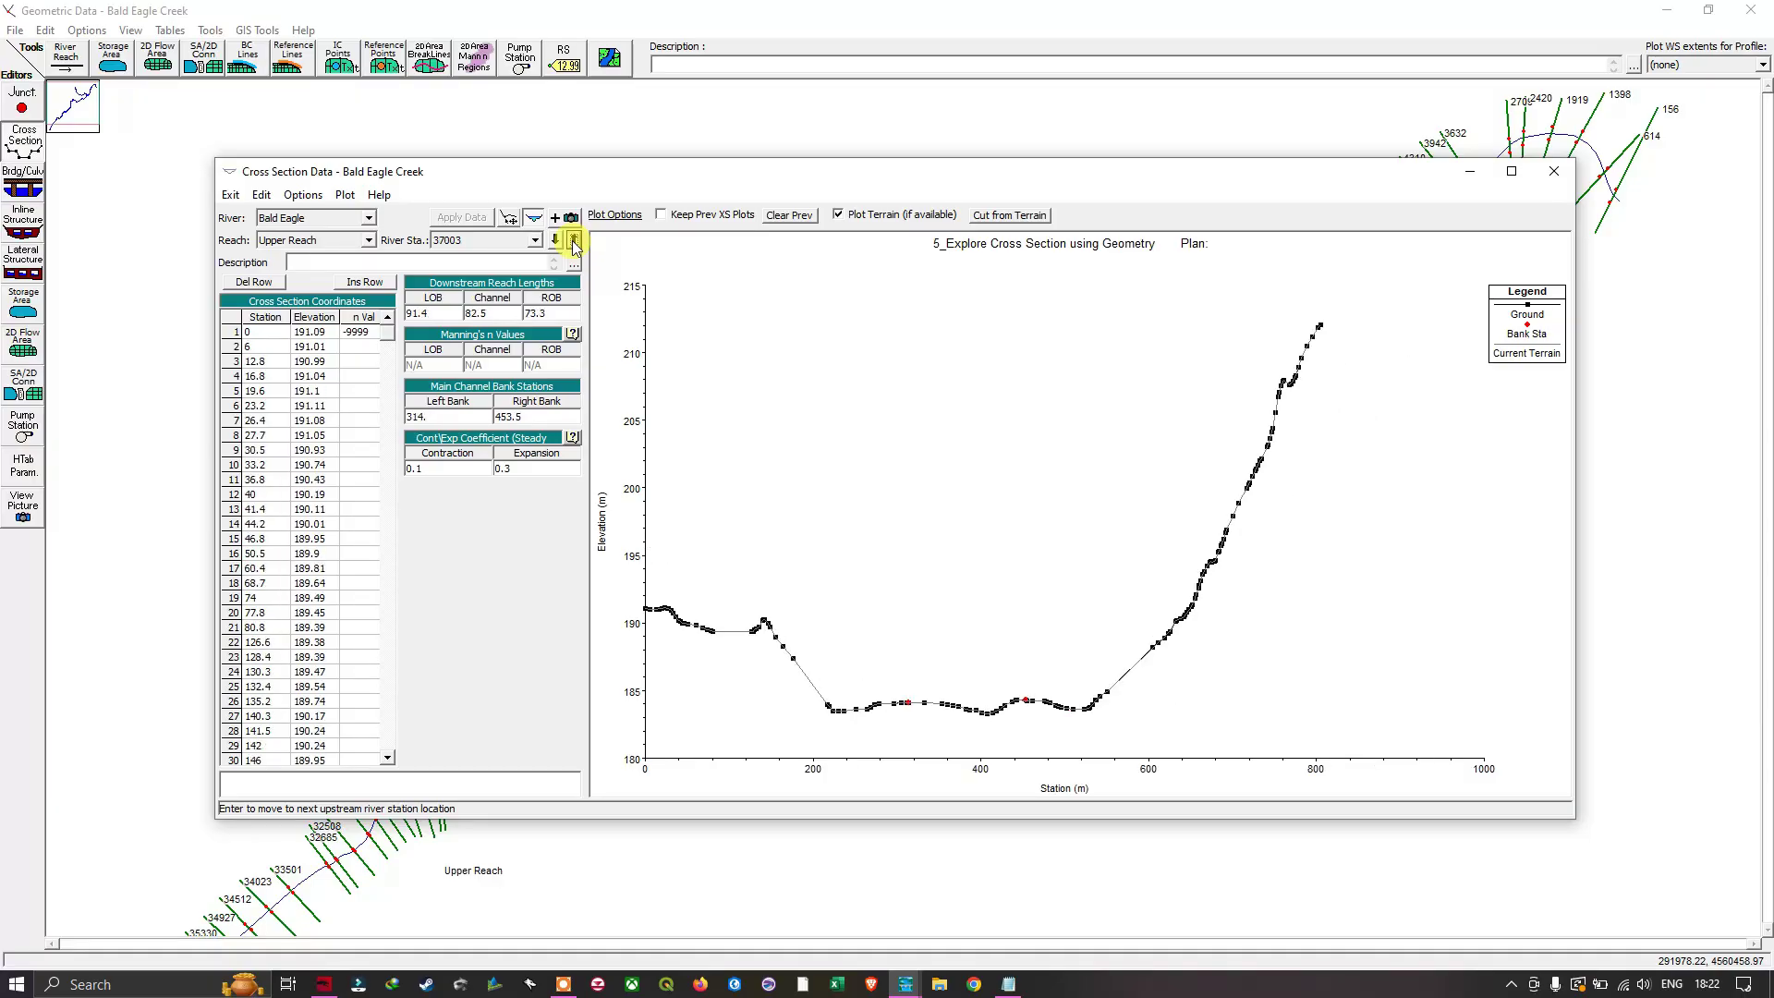
- Continue stepping upstream past river station 37003, wrapping to the downstream end of the Upper Reach, as far as station 9196
{"action": "left_click", "coordinate": [575, 241]}
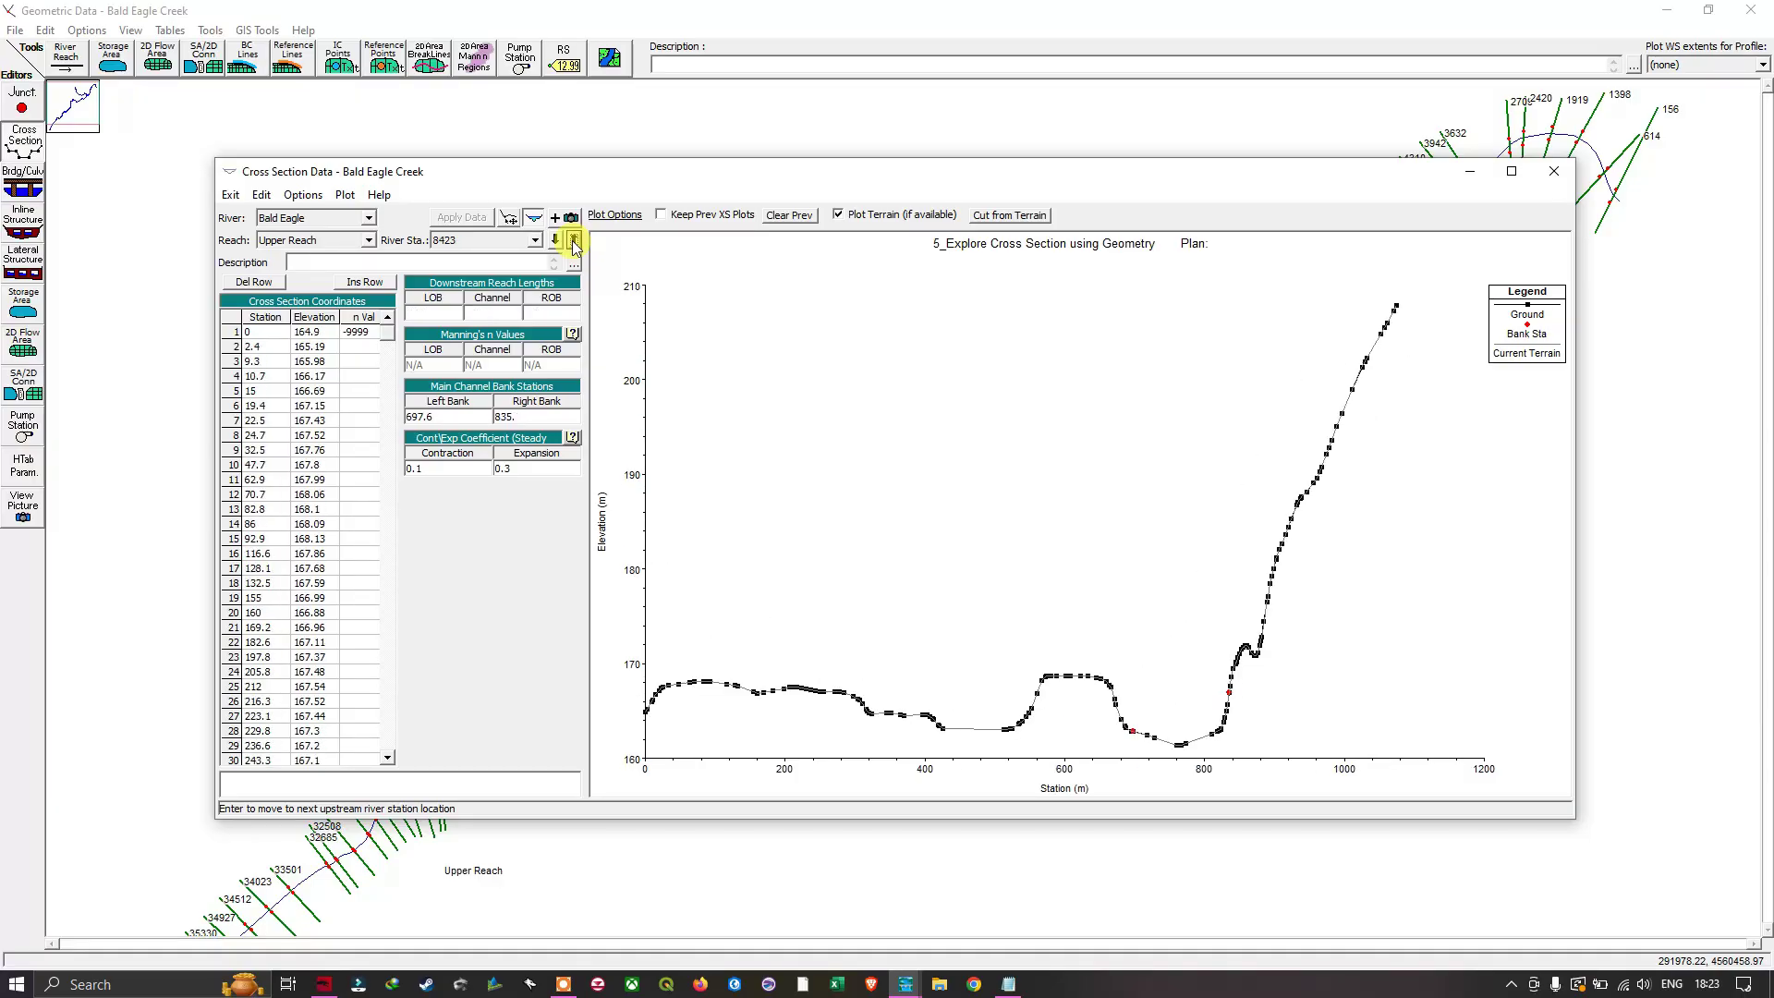
{"action": "left_click", "coordinate": [575, 242]}
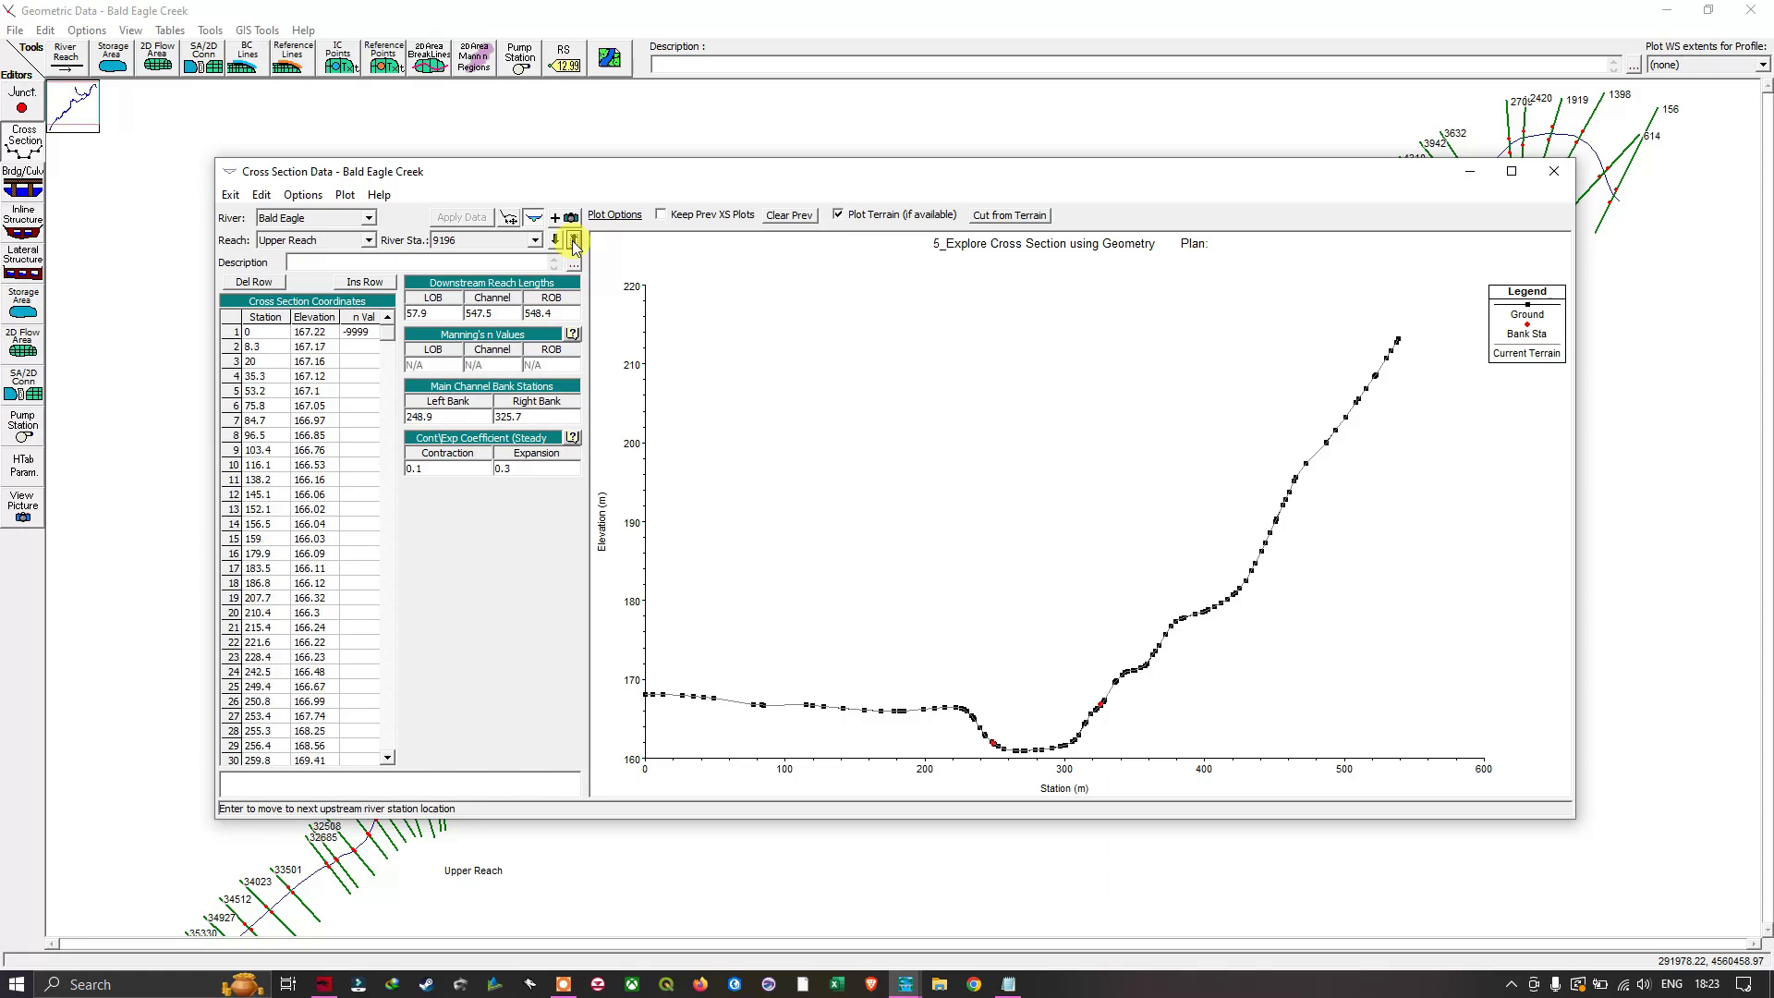
{"action": "left_click", "coordinate": [575, 241]}
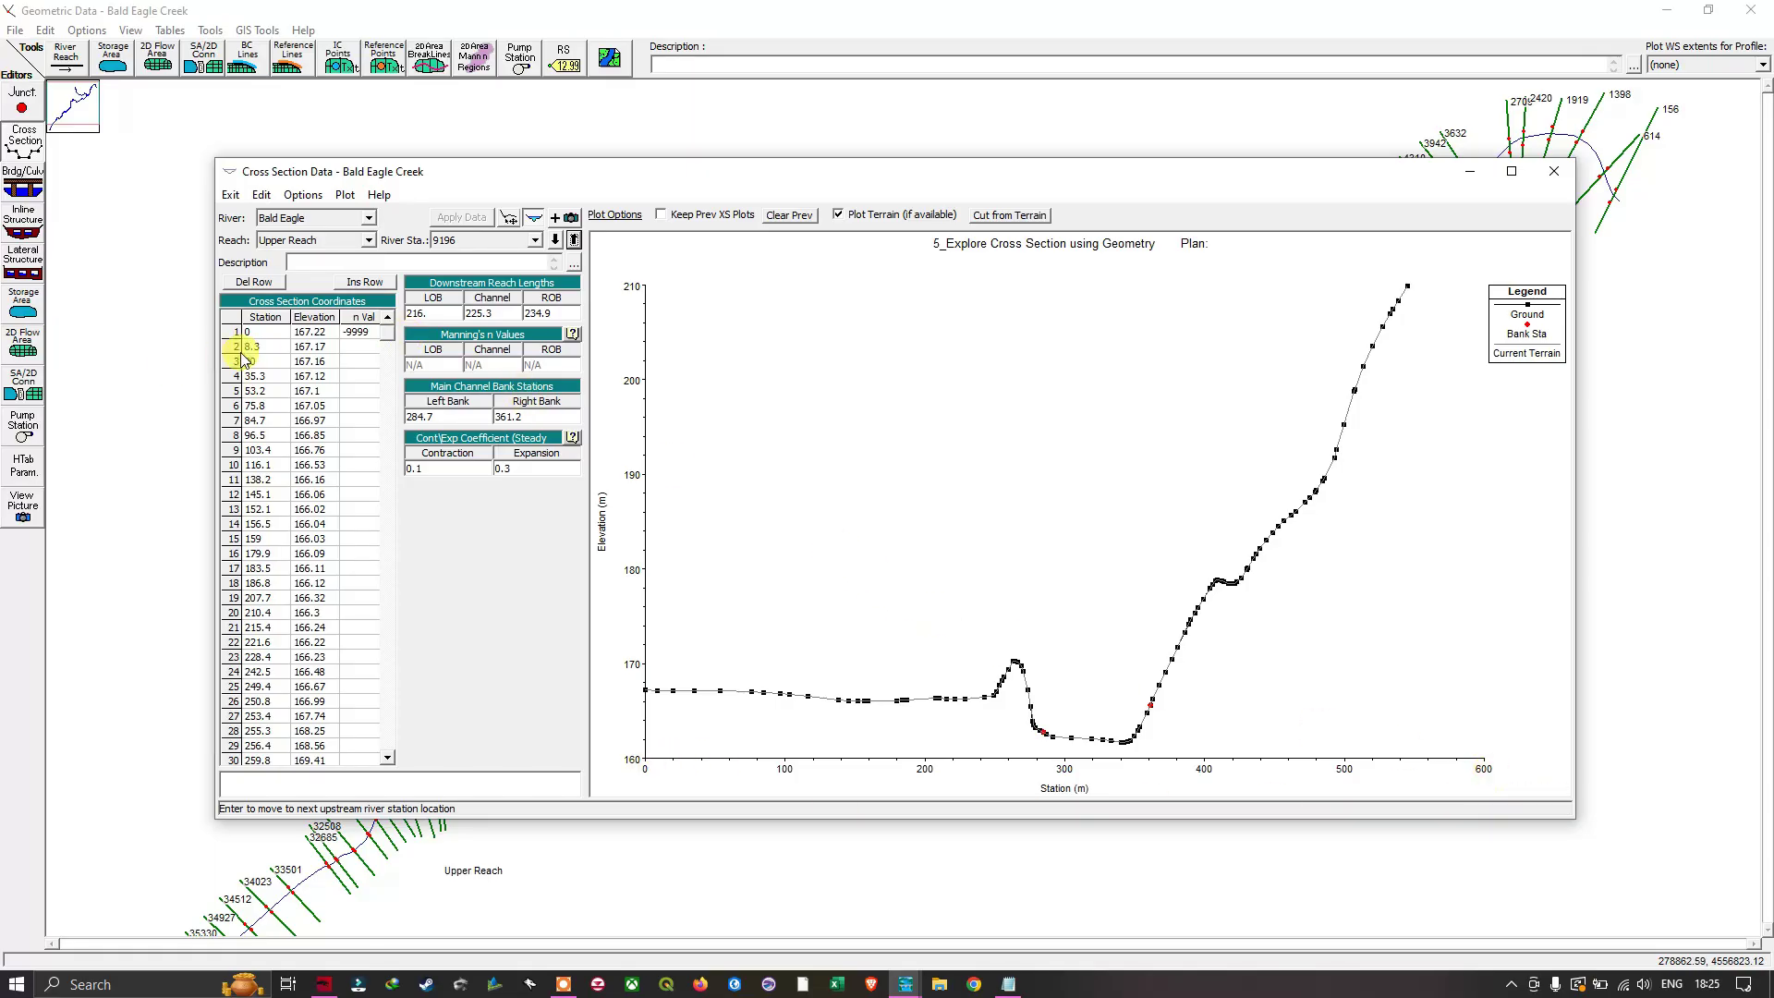
- Review the station and elevation coordinates of cross section 9196 from first to last point, along with its right bank station
{"action": "left_click_drag", "start_coordinate": [387, 333], "coordinate": [407, 413]}
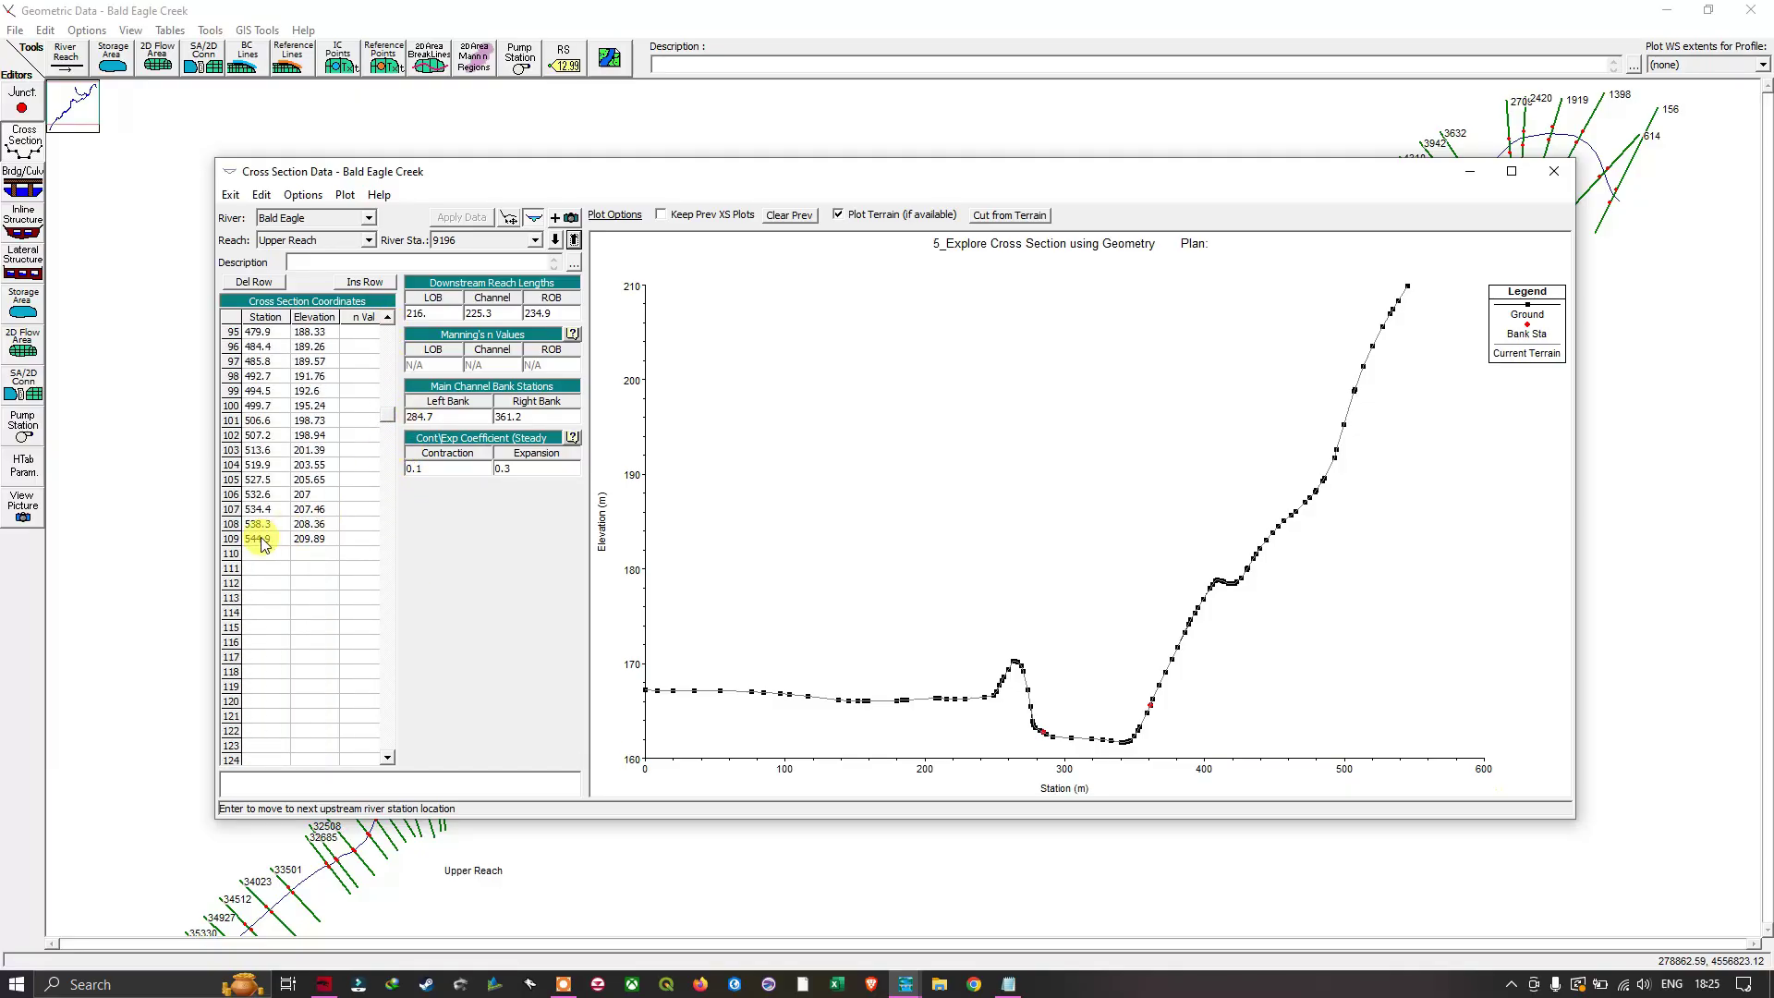
{"action": "left_click_drag", "start_coordinate": [390, 414], "coordinate": [395, 324]}
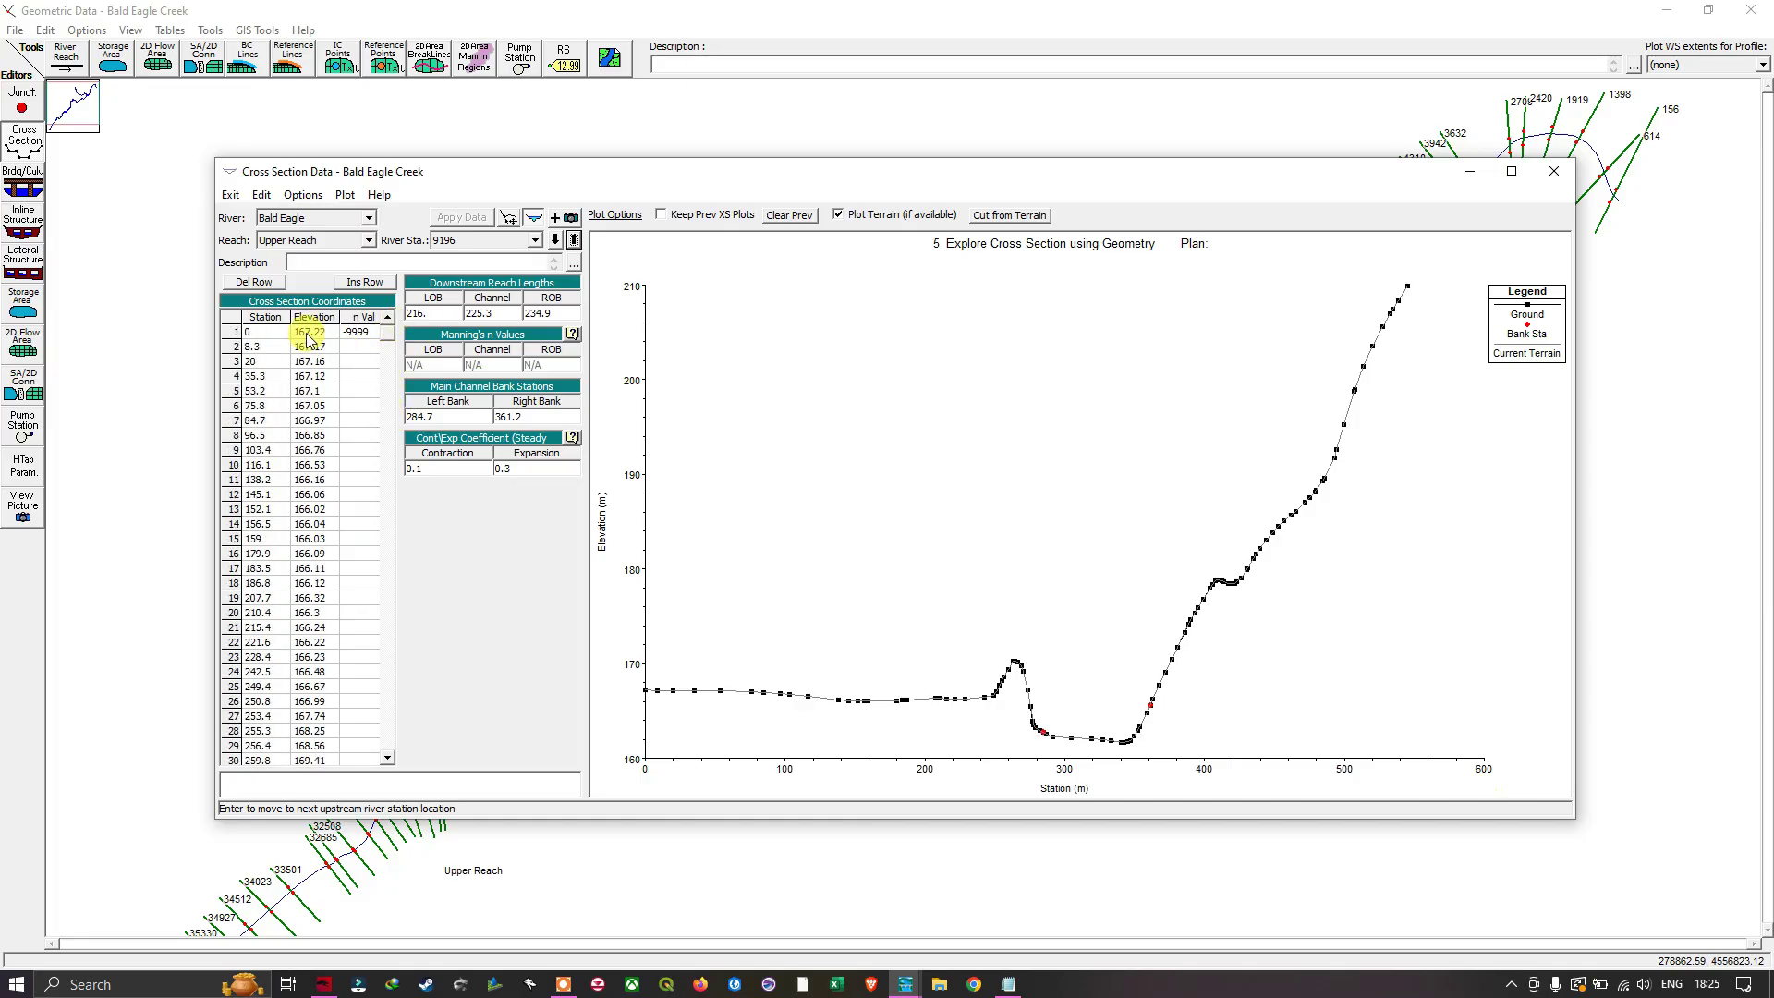
{"action": "left_click_drag", "start_coordinate": [387, 334], "coordinate": [403, 419]}
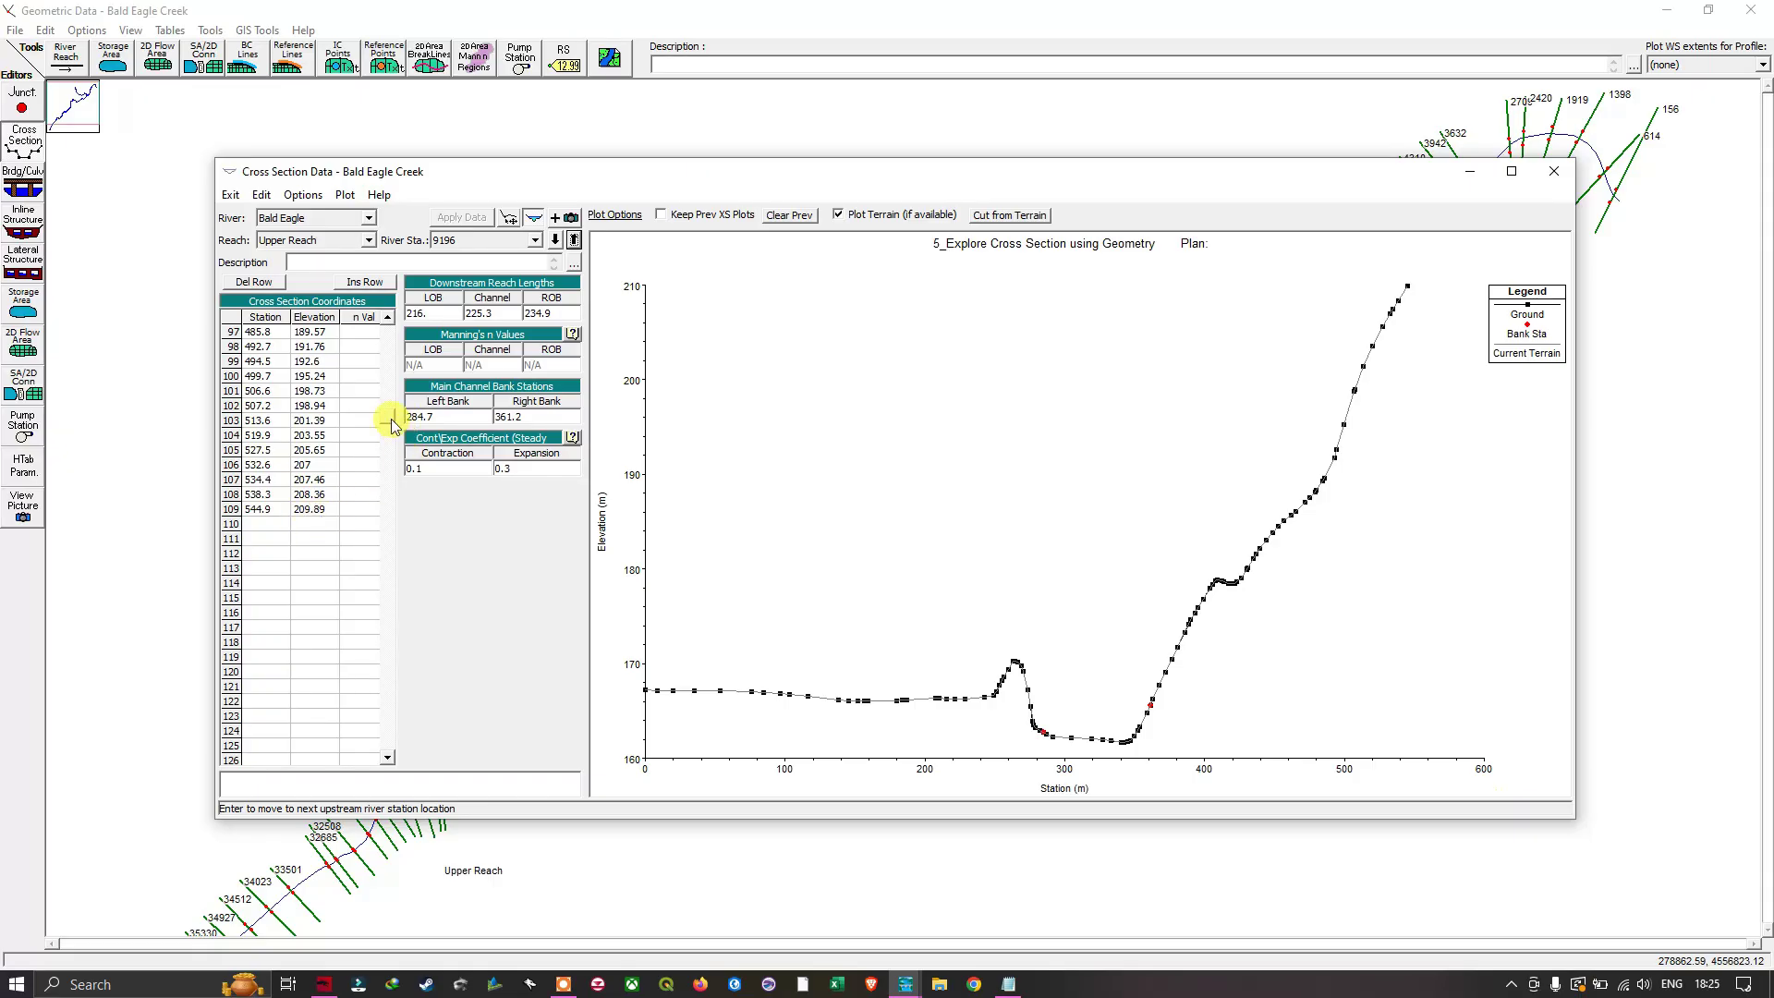
{"action": "left_click_drag", "start_coordinate": [391, 419], "coordinate": [399, 333]}
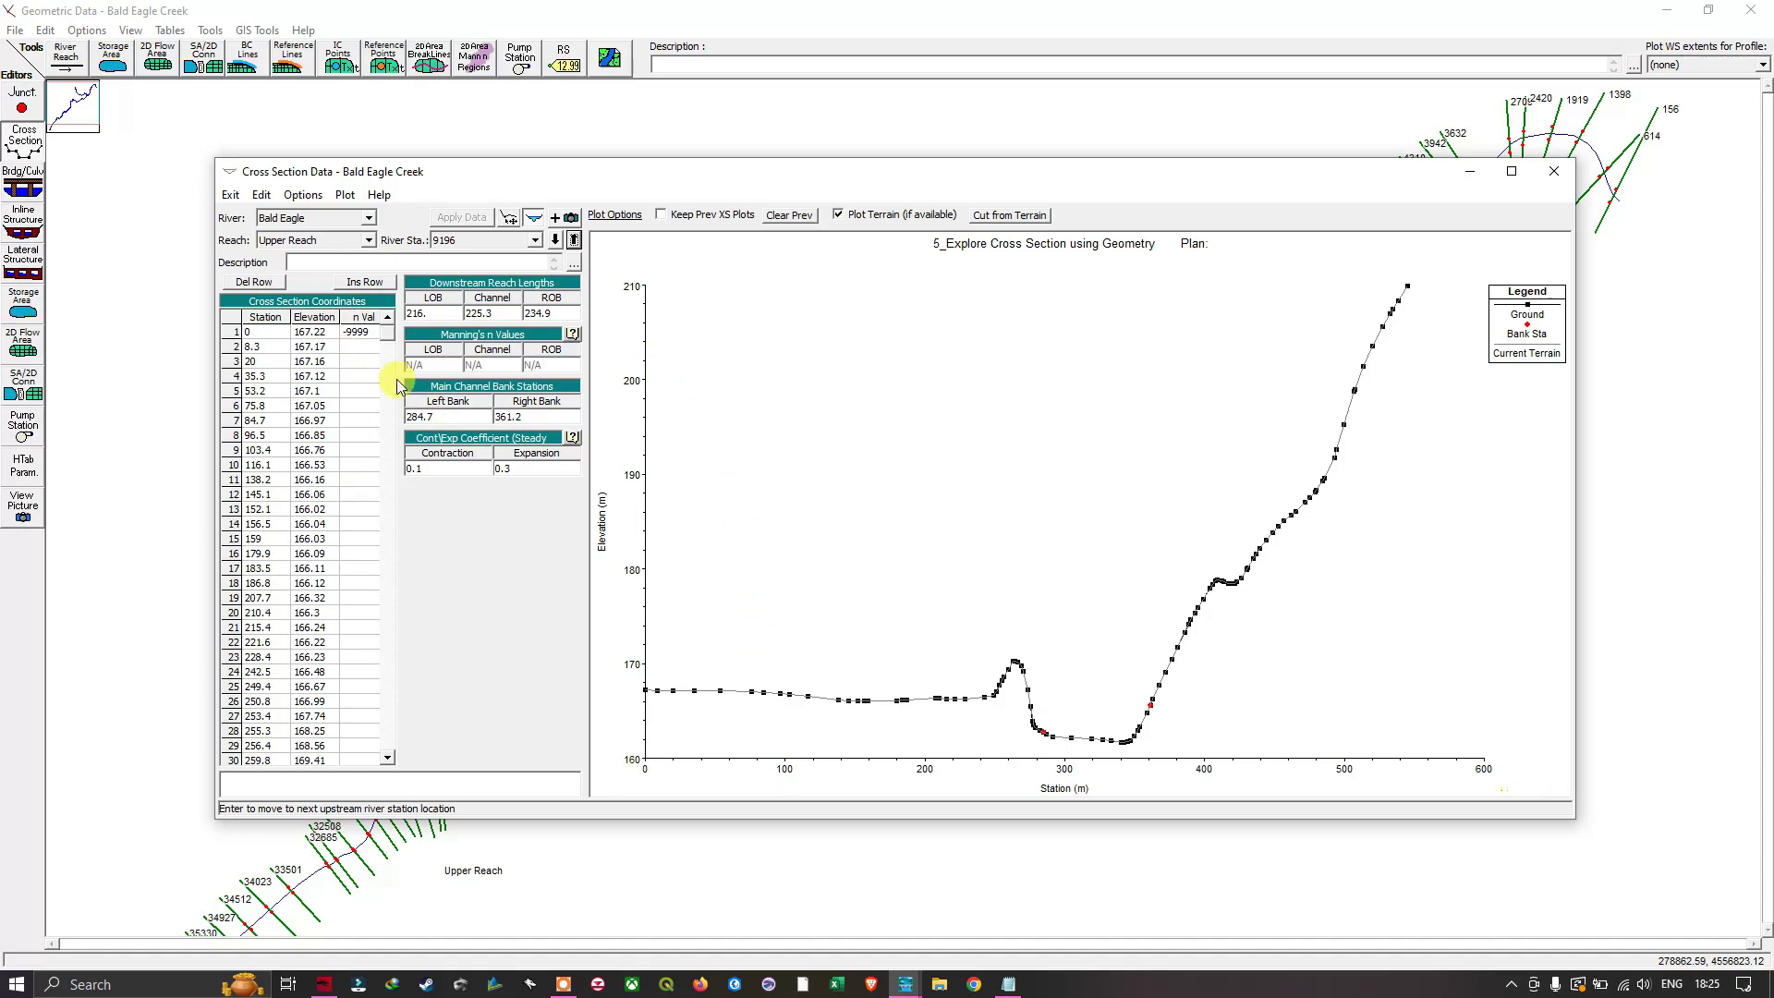
{"action": "left_click_drag", "start_coordinate": [387, 334], "coordinate": [403, 407]}
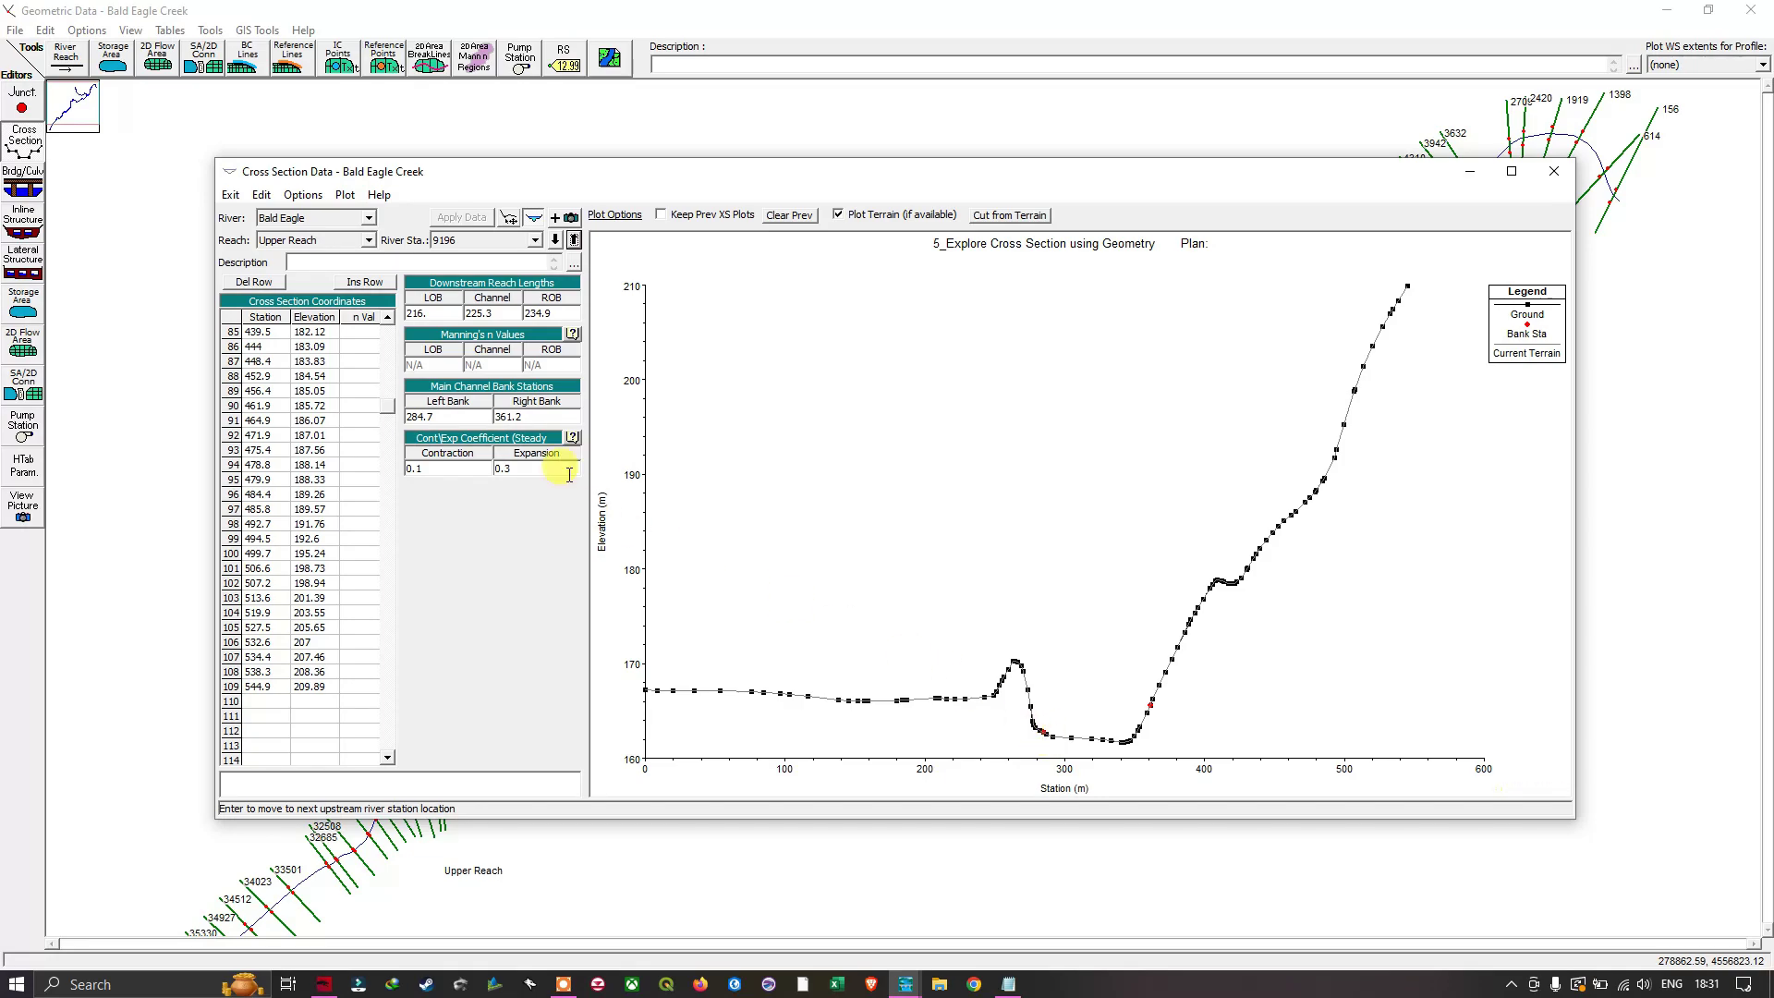
{"action": "double_click", "coordinate": [516, 418]}
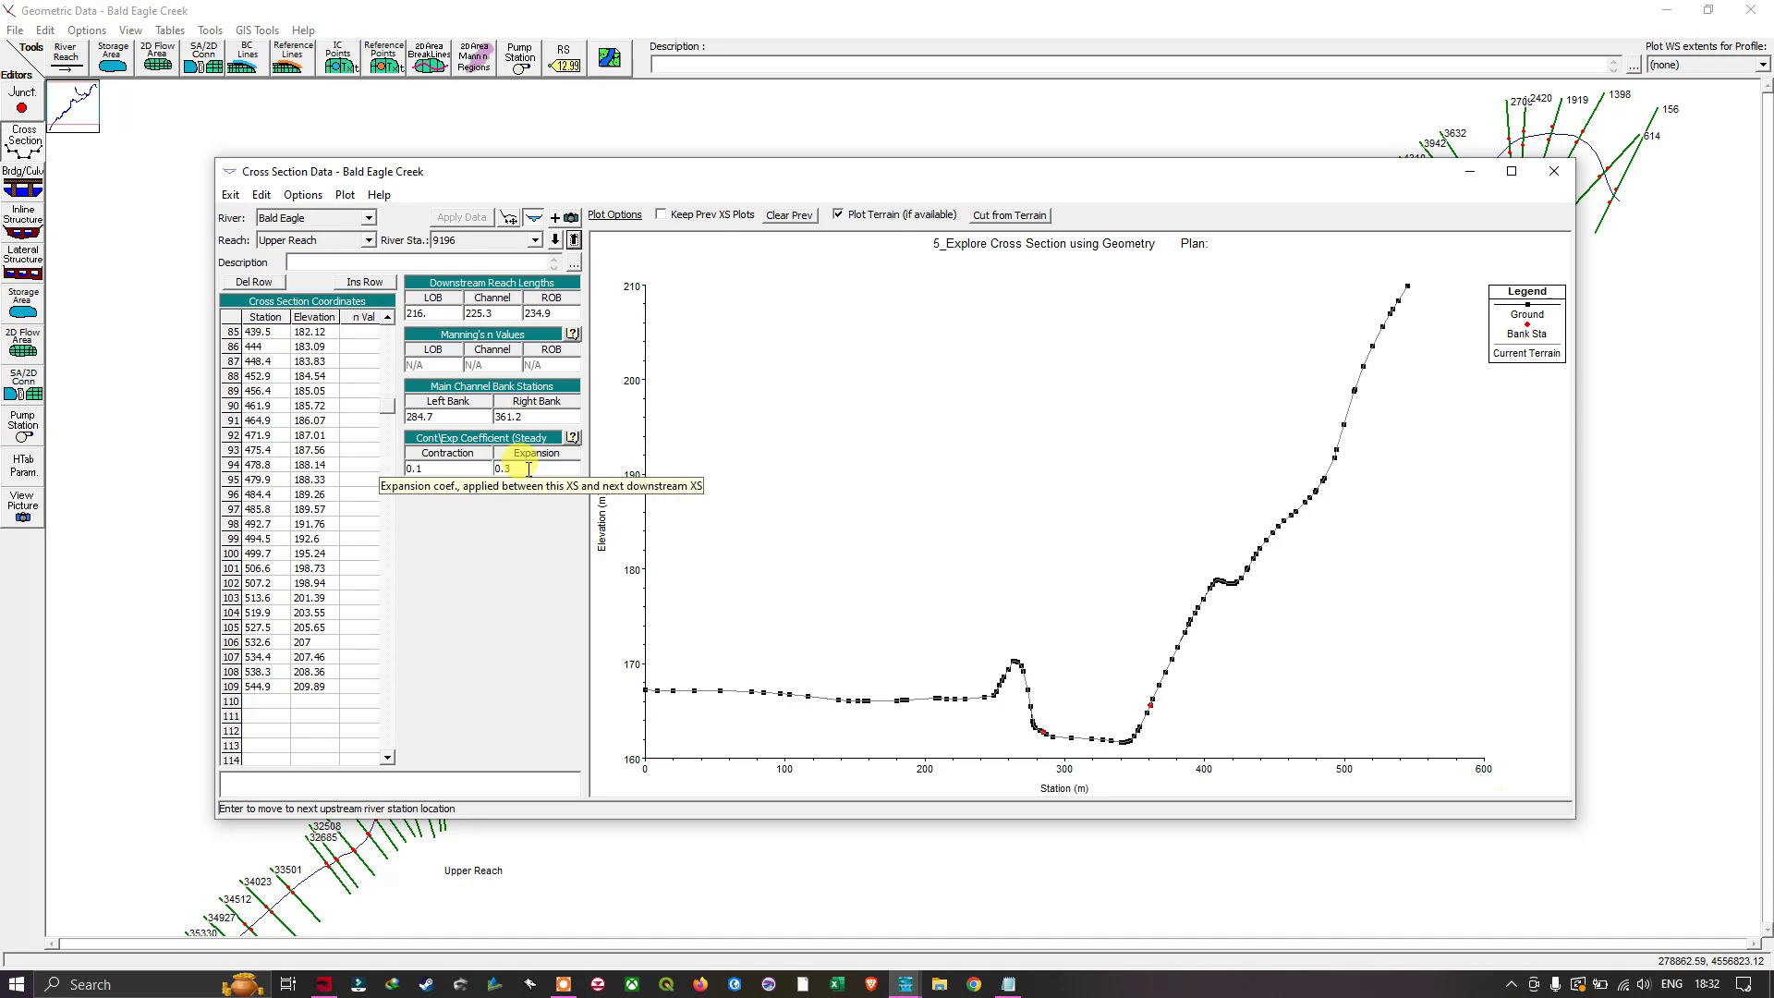
- Step downstream from river station 9196 past the end of the Upper Reach and on from its upstream end to station 35601
{"action": "left_click", "coordinate": [555, 240]}
{"action": "left_click", "coordinate": [556, 241]}
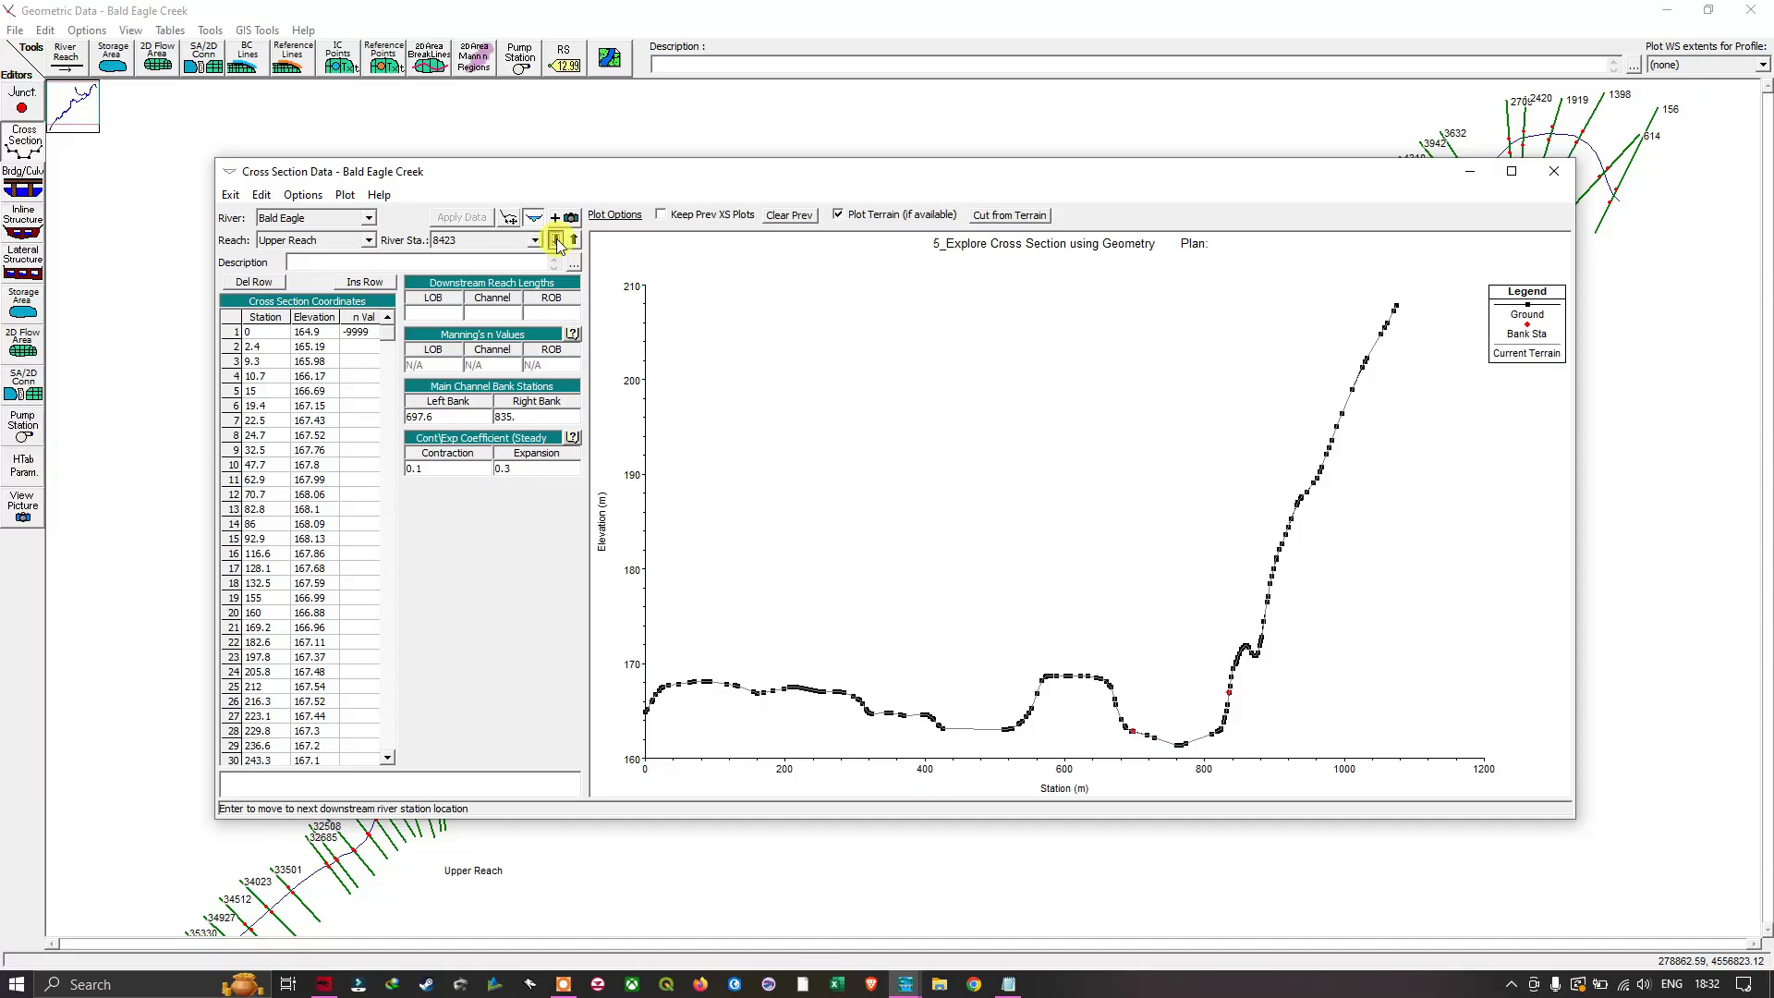
{"action": "left_click", "coordinate": [555, 240]}
{"action": "left_click", "coordinate": [555, 240]}
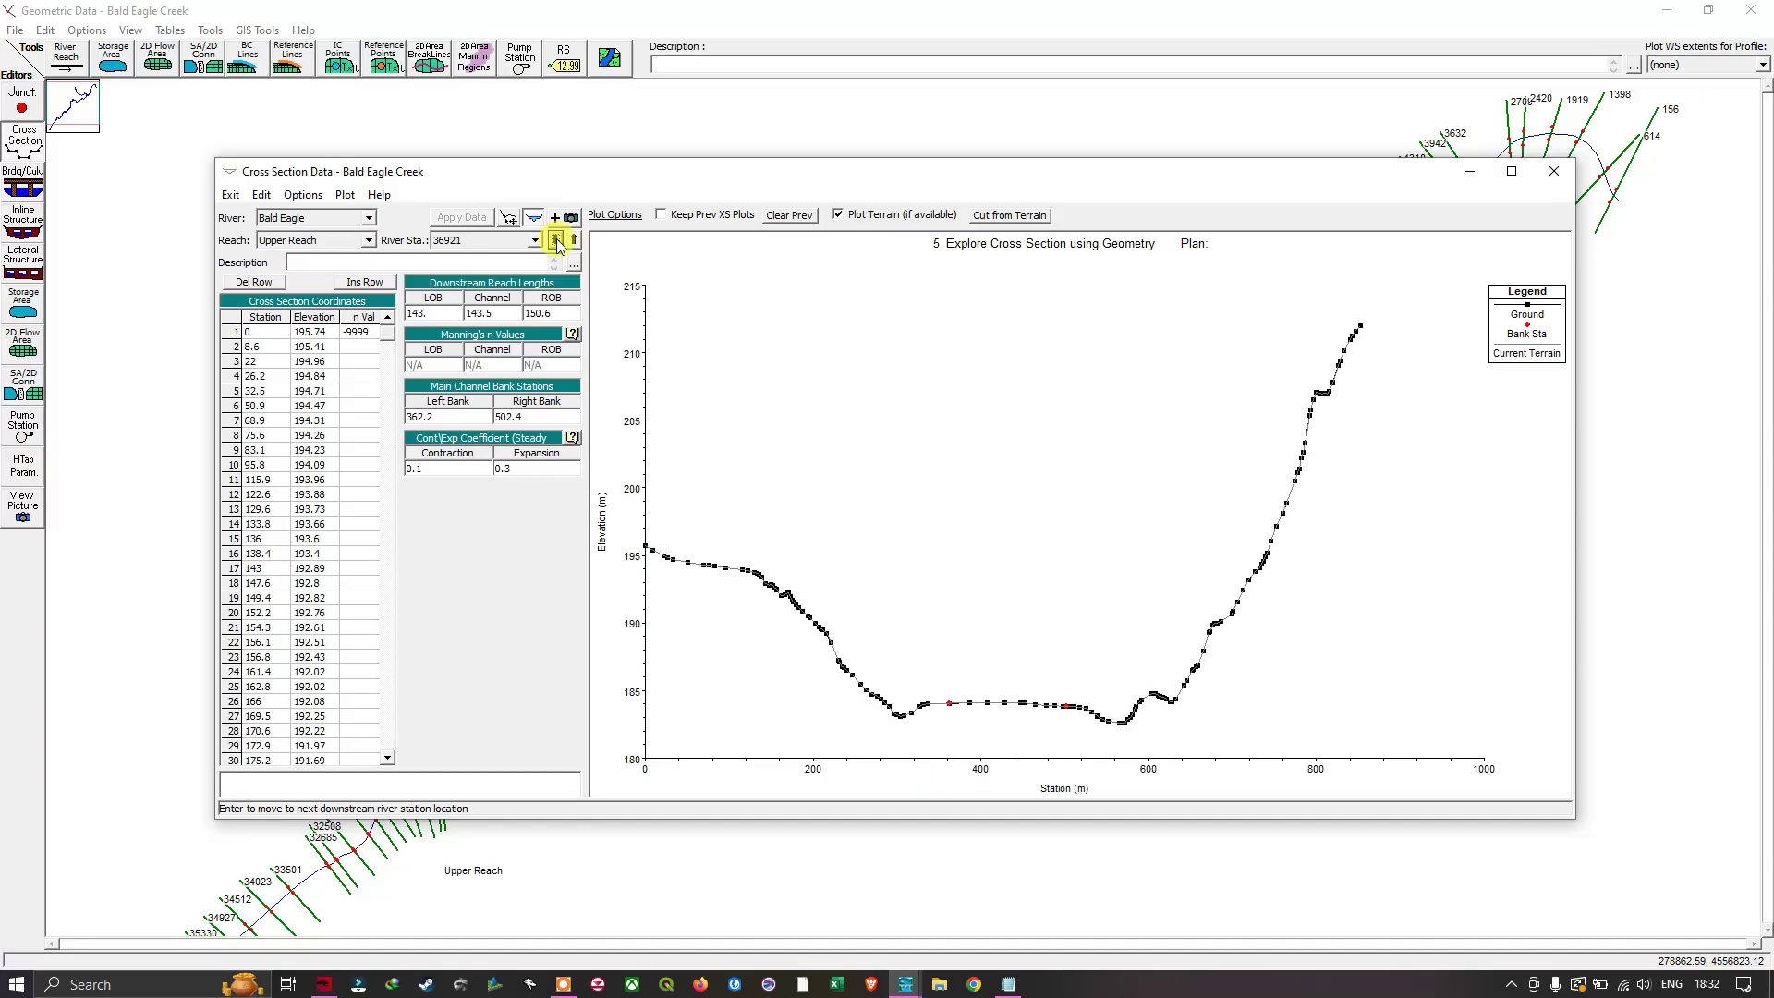
{"action": "left_click", "coordinate": [555, 240]}
{"action": "left_click", "coordinate": [555, 240]}
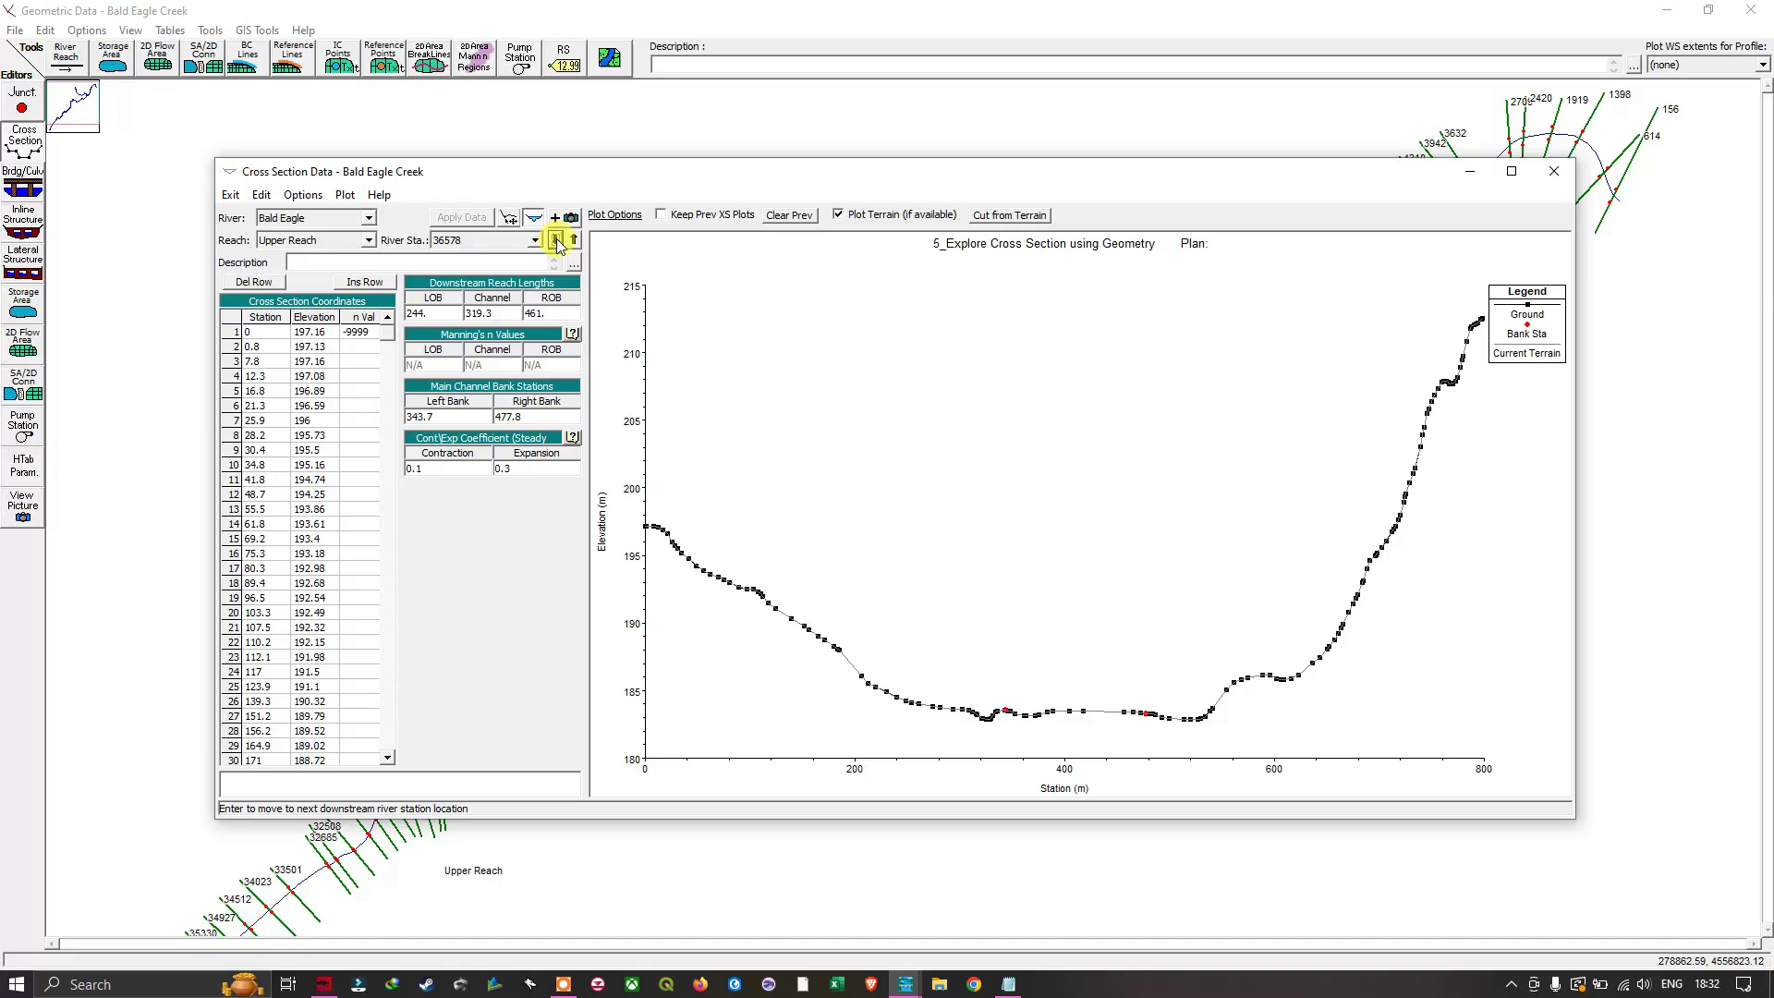
{"action": "left_click", "coordinate": [555, 240]}
{"action": "left_click", "coordinate": [555, 240]}
{"action": "left_click", "coordinate": [555, 240]}
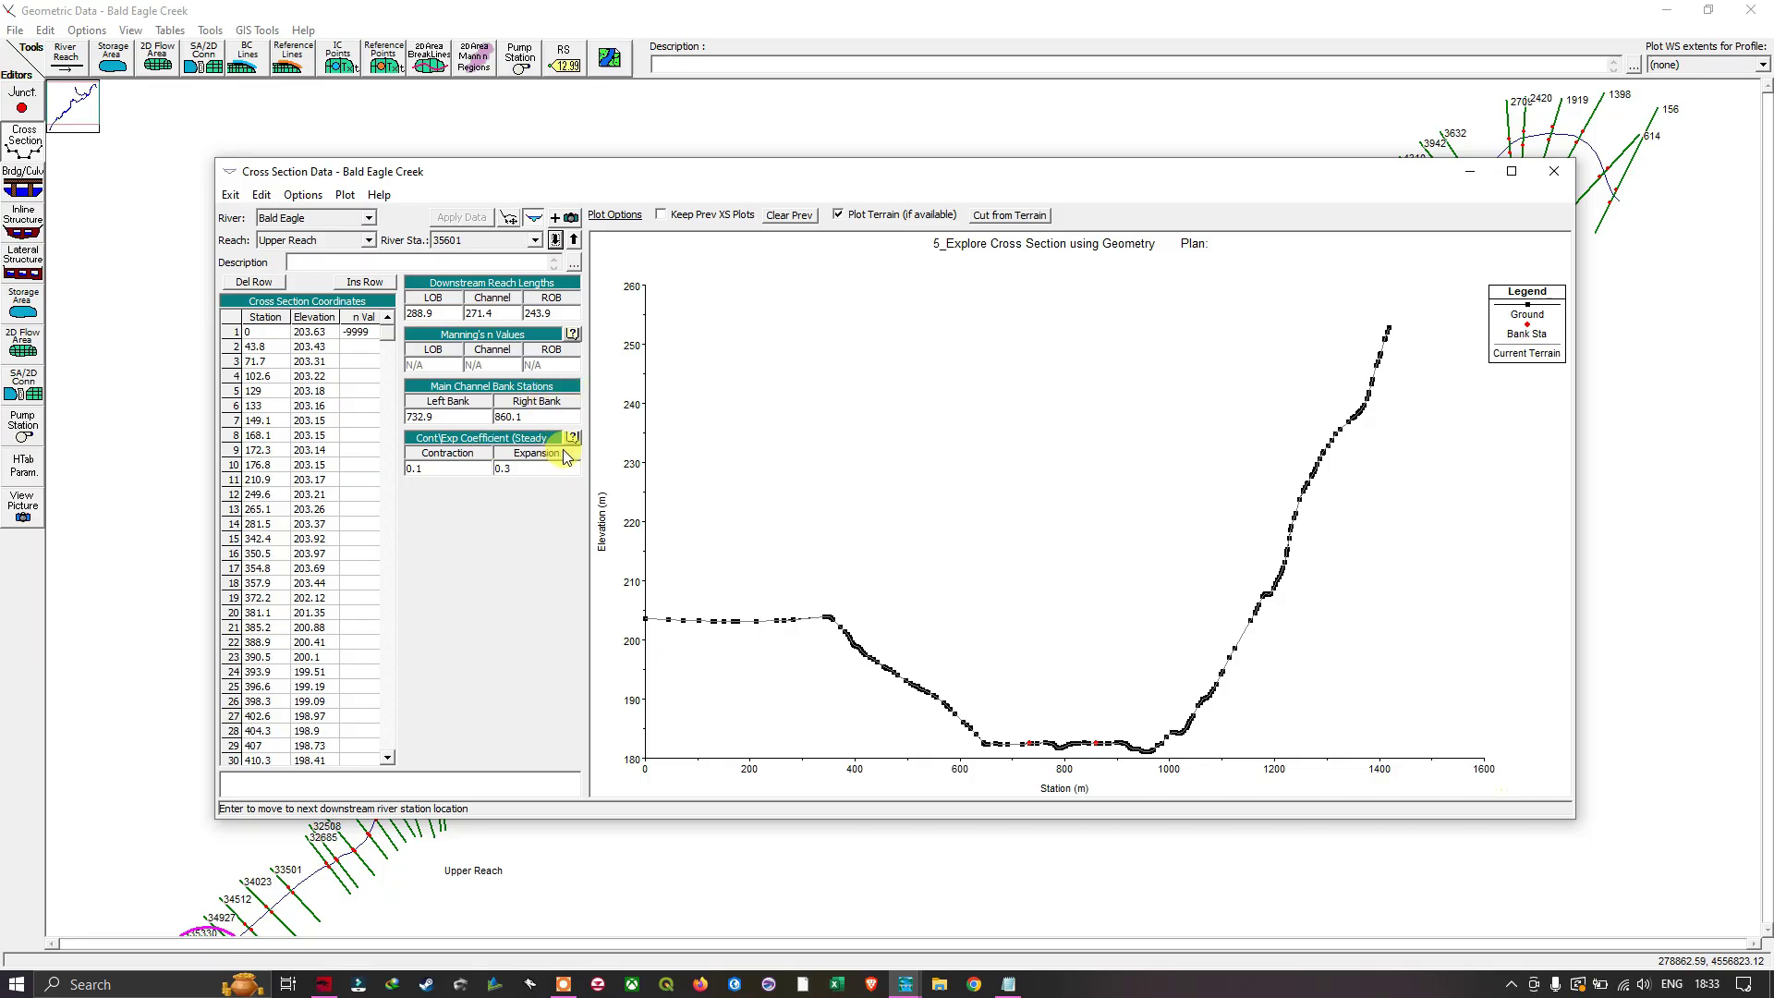
- Step upstream from river station 35601 past 37003 and on through the downstream stations to cross section 11841
{"action": "left_click", "coordinate": [575, 240]}
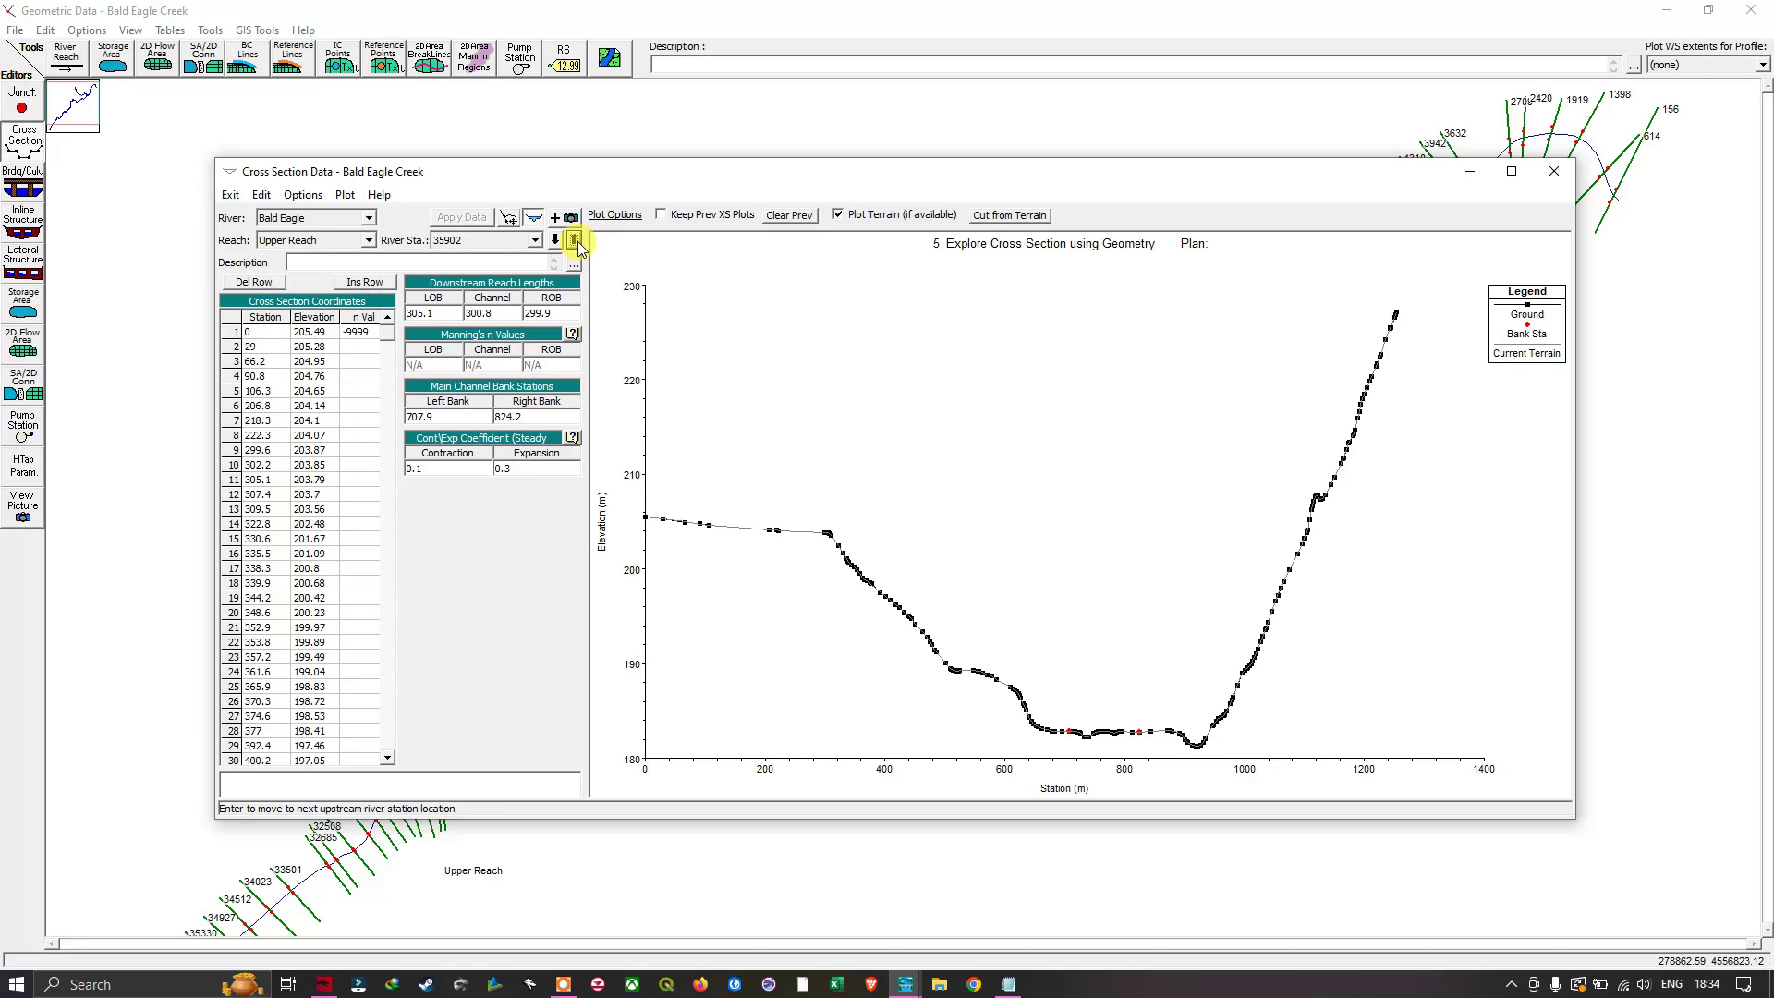
{"action": "left_click", "coordinate": [575, 241]}
{"action": "left_click", "coordinate": [575, 240]}
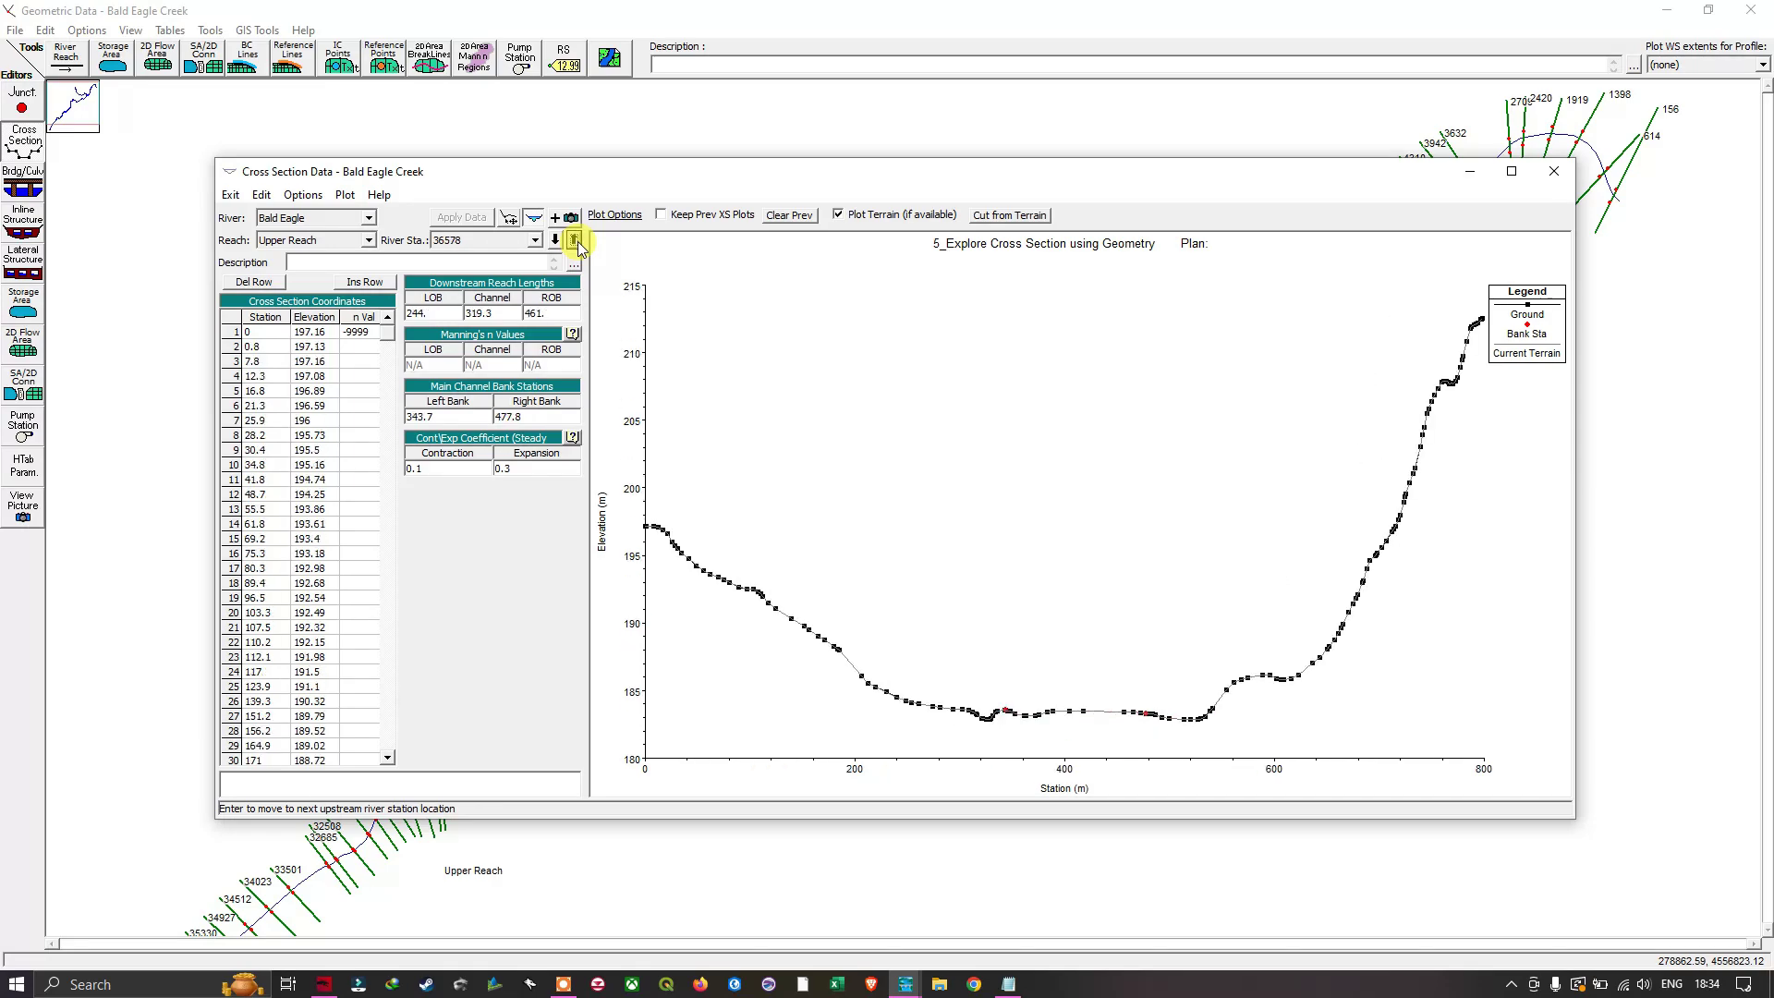
{"action": "left_click", "coordinate": [575, 240]}
{"action": "left_click", "coordinate": [575, 240]}
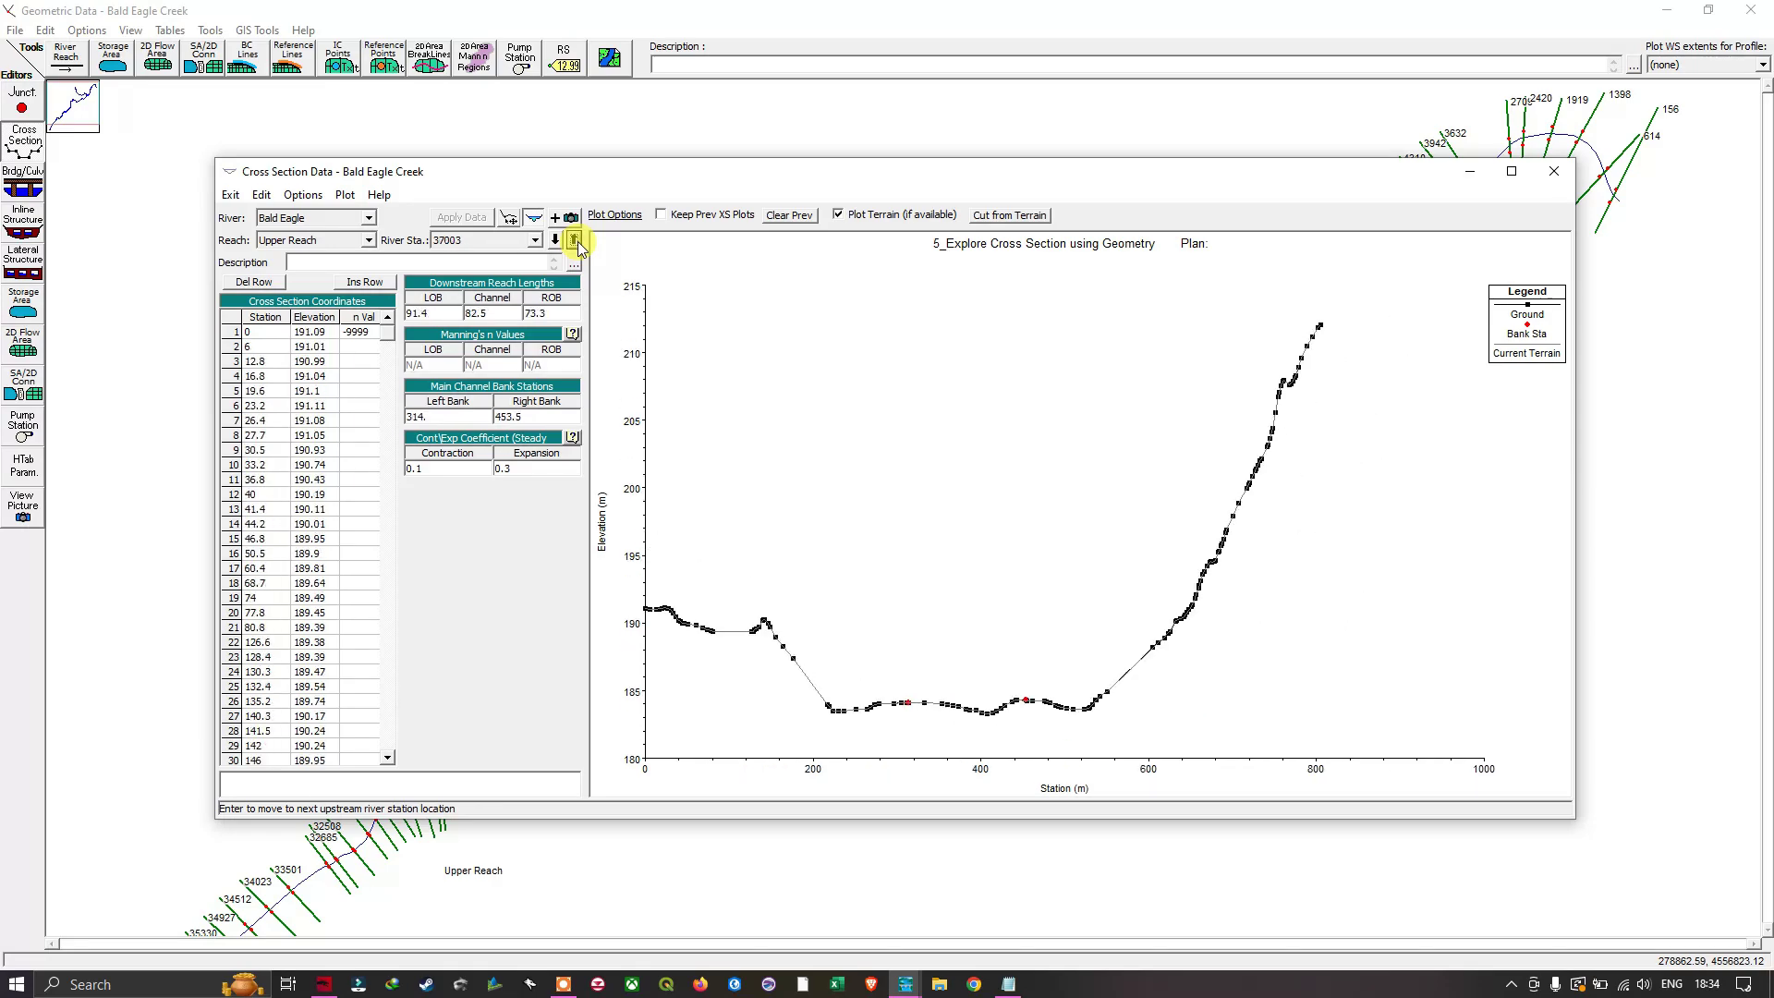
{"action": "left_click", "coordinate": [574, 240]}
{"action": "left_click", "coordinate": [575, 240]}
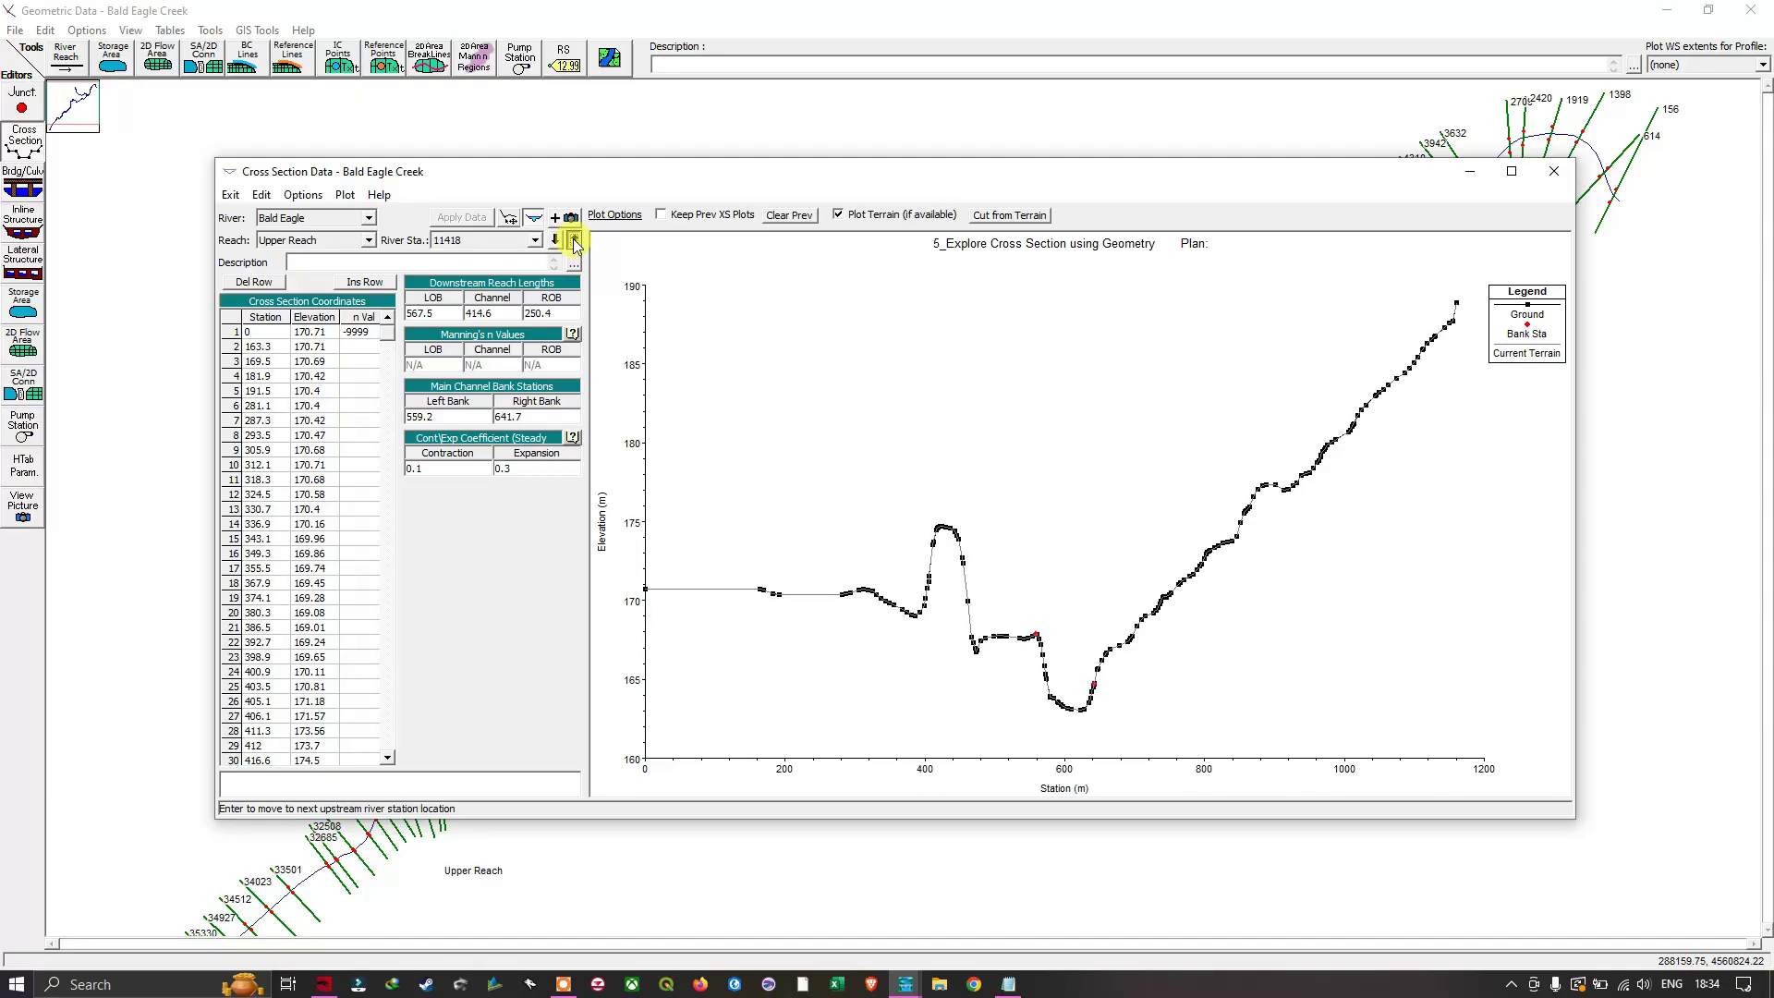
{"action": "left_click", "coordinate": [575, 241]}
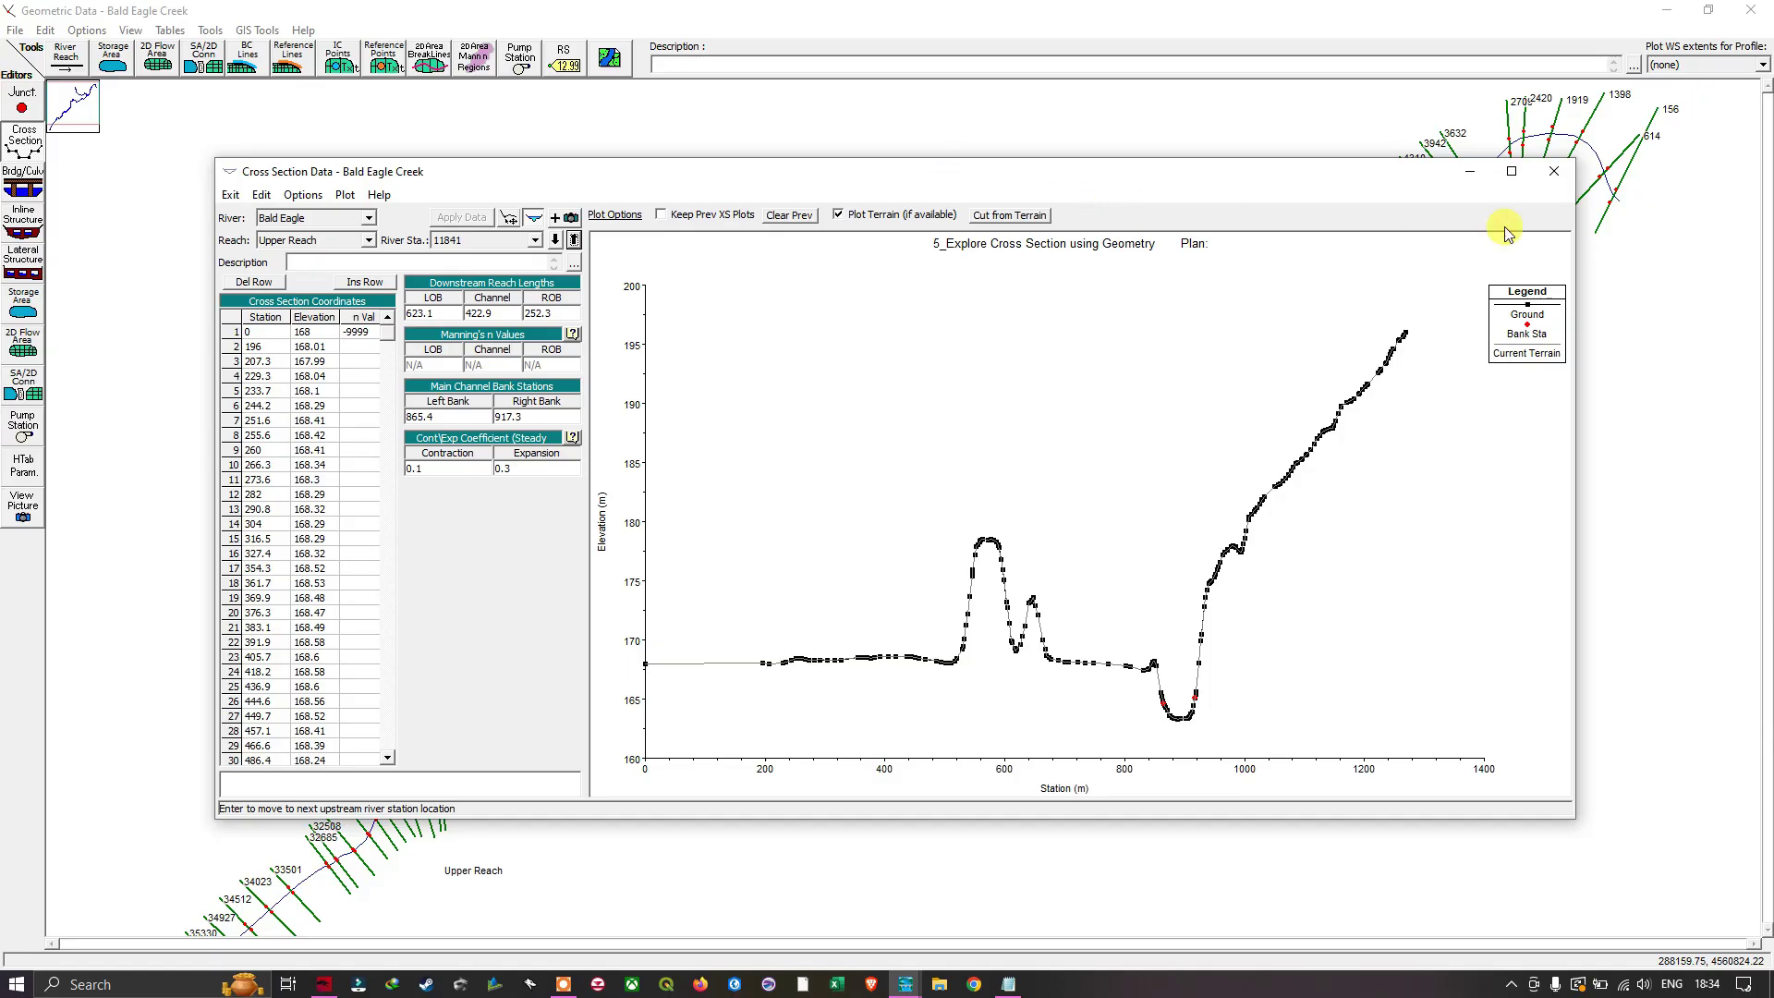
- Close the cross section editor and save the Bald Eagle Creek geometry data
{"action": "left_click", "coordinate": [1558, 174]}
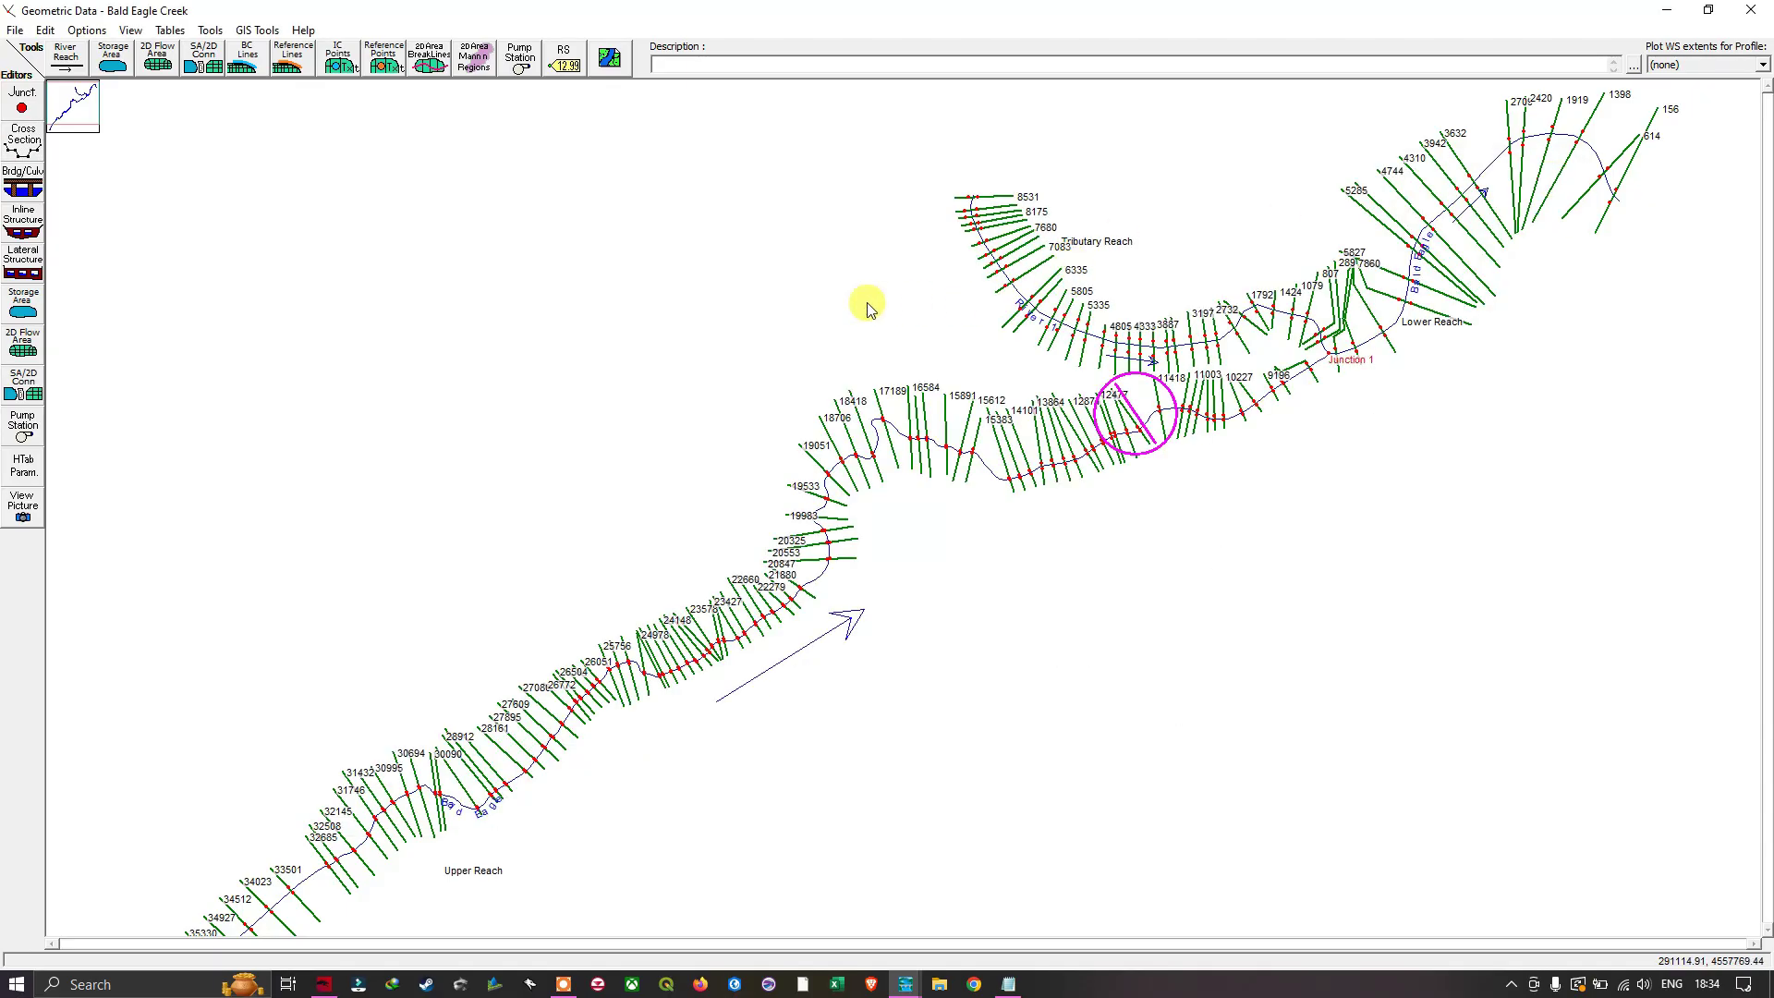
{"action": "left_click", "coordinate": [15, 32]}
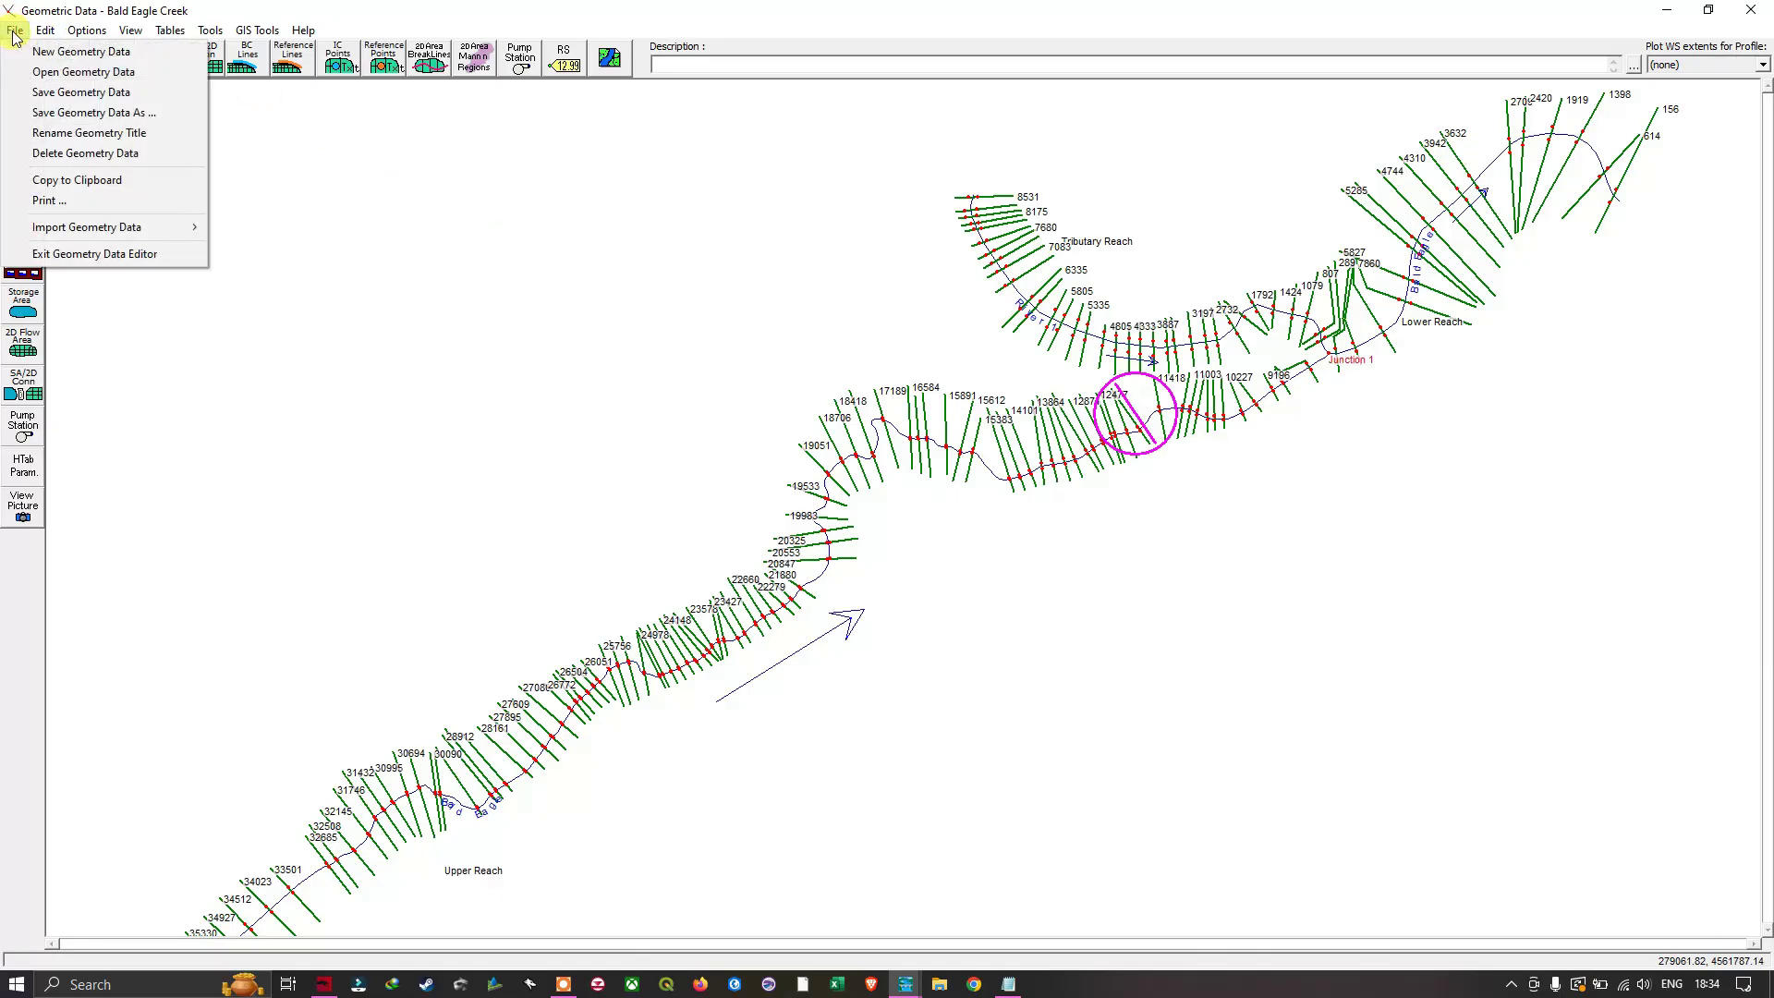
{"action": "left_click", "coordinate": [90, 94]}
{"action": "scroll", "coordinate": [1359, 439], "scroll_direction": "up", "scroll_amount": 2}
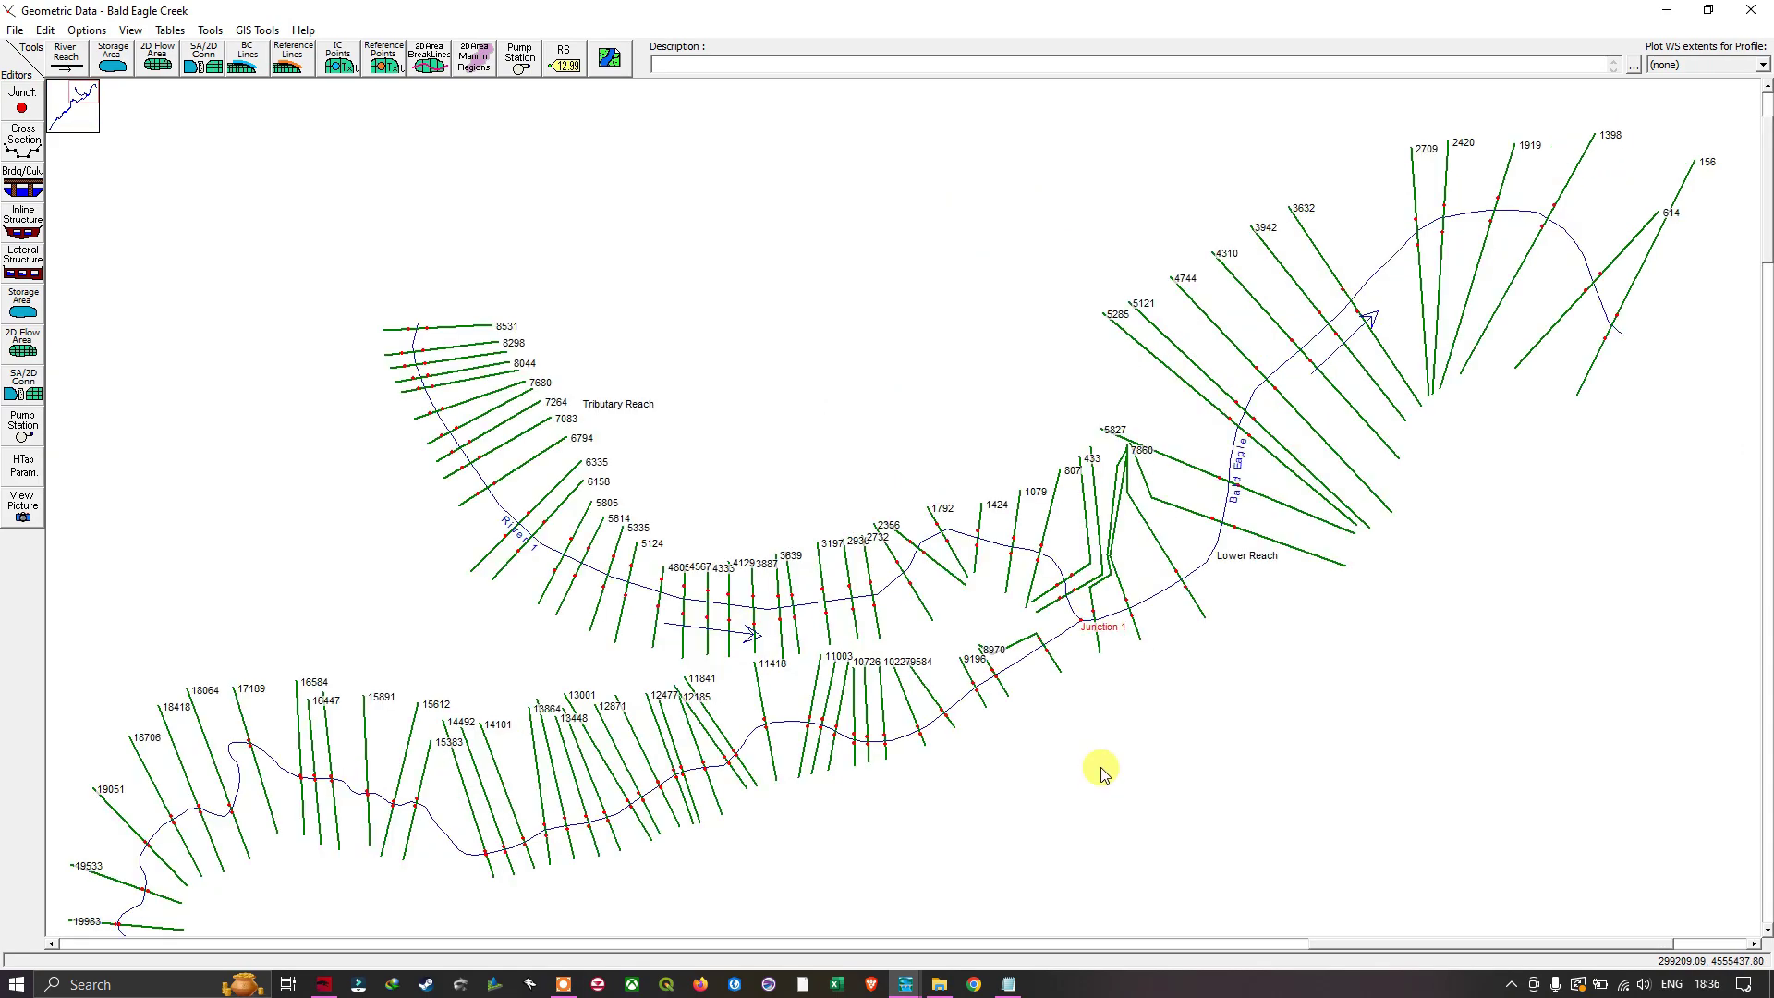